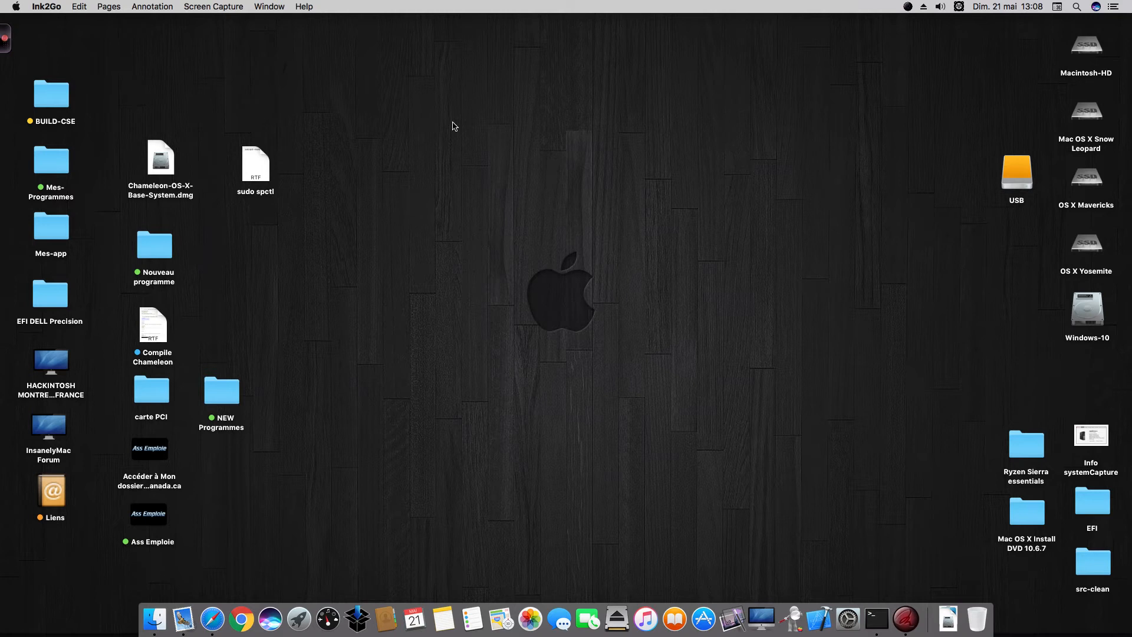
Step: Copy the command sudo spctl --master-disable from the sudo spctl document on the desktop and close the document
{"action": "left_click", "coordinate": [328, 120]}
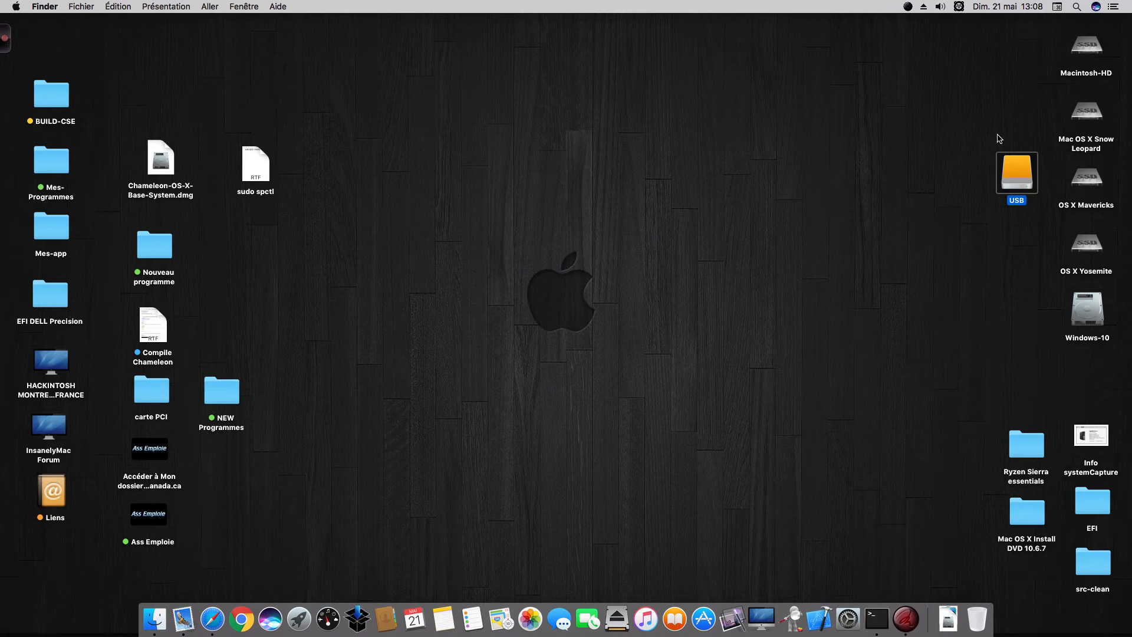
{"action": "left_click", "coordinate": [417, 185]}
{"action": "left_click", "coordinate": [266, 170]}
{"action": "double_click", "coordinate": [266, 170]}
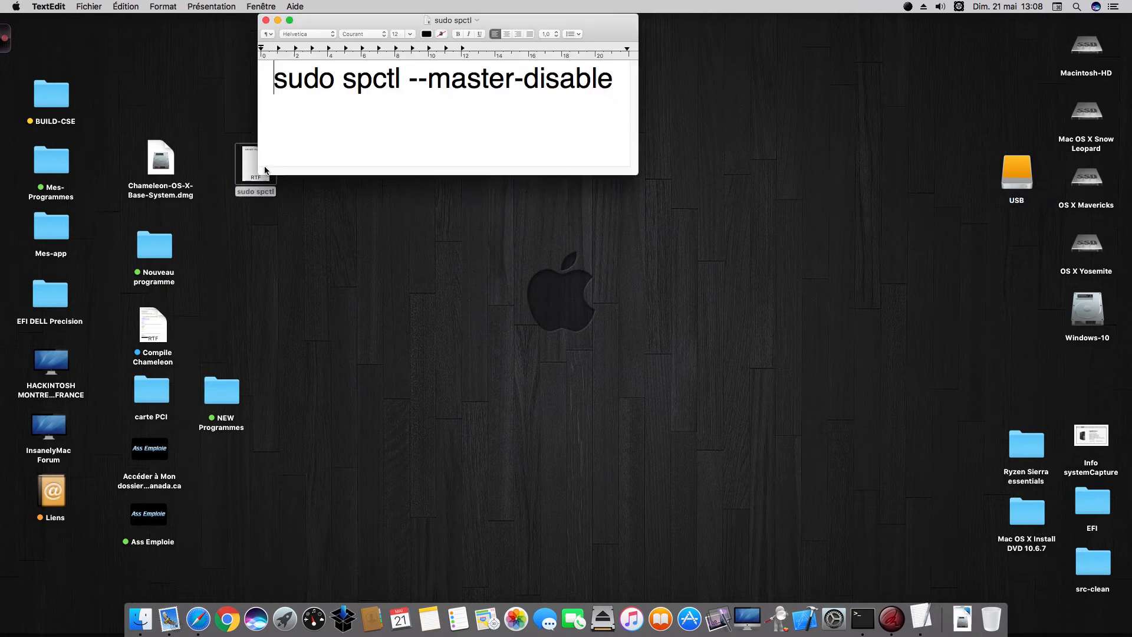
{"action": "left_click_drag", "start_coordinate": [272, 78], "coordinate": [636, 85]}
{"action": "key", "text": "cmd+c"}
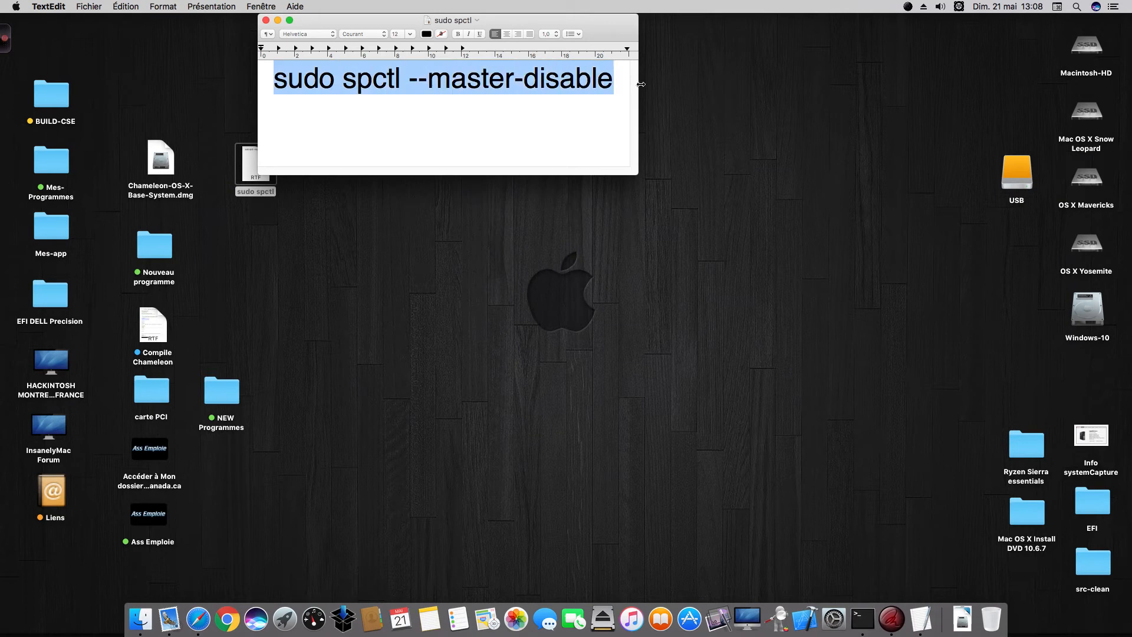
{"action": "right_click", "coordinate": [604, 79]}
{"action": "left_click_drag", "start_coordinate": [300, 24], "coordinate": [376, 45]}
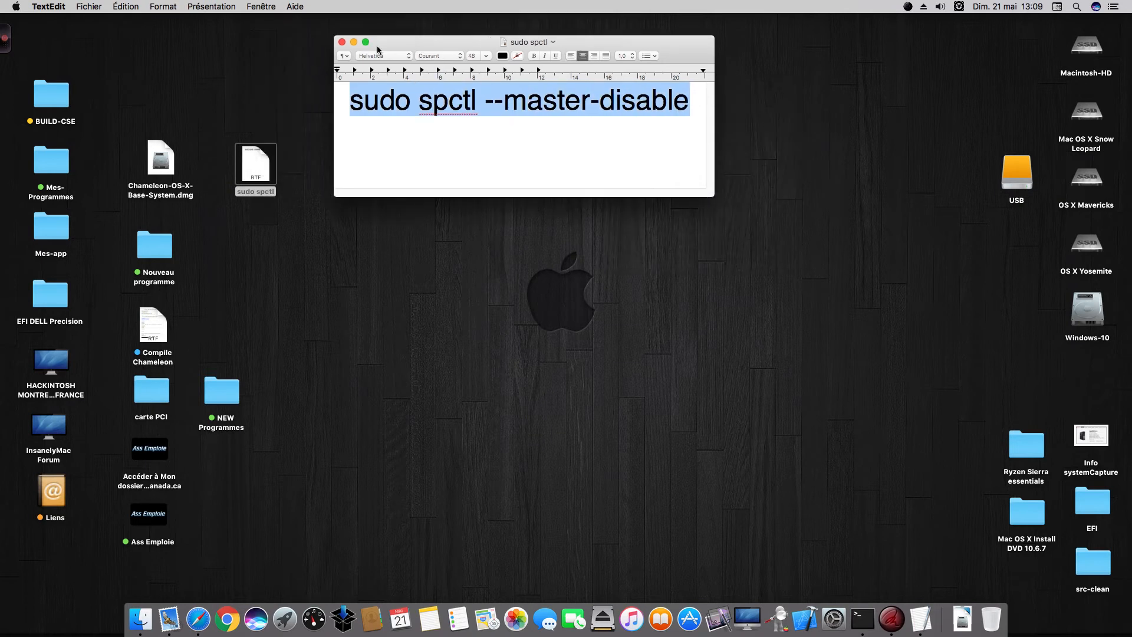
{"action": "left_click", "coordinate": [341, 42]}
Step: Paste the command sudo spctl --master-disable at the prompt of a Terminal window, and close the window without running it
{"action": "left_click", "coordinate": [867, 615]}
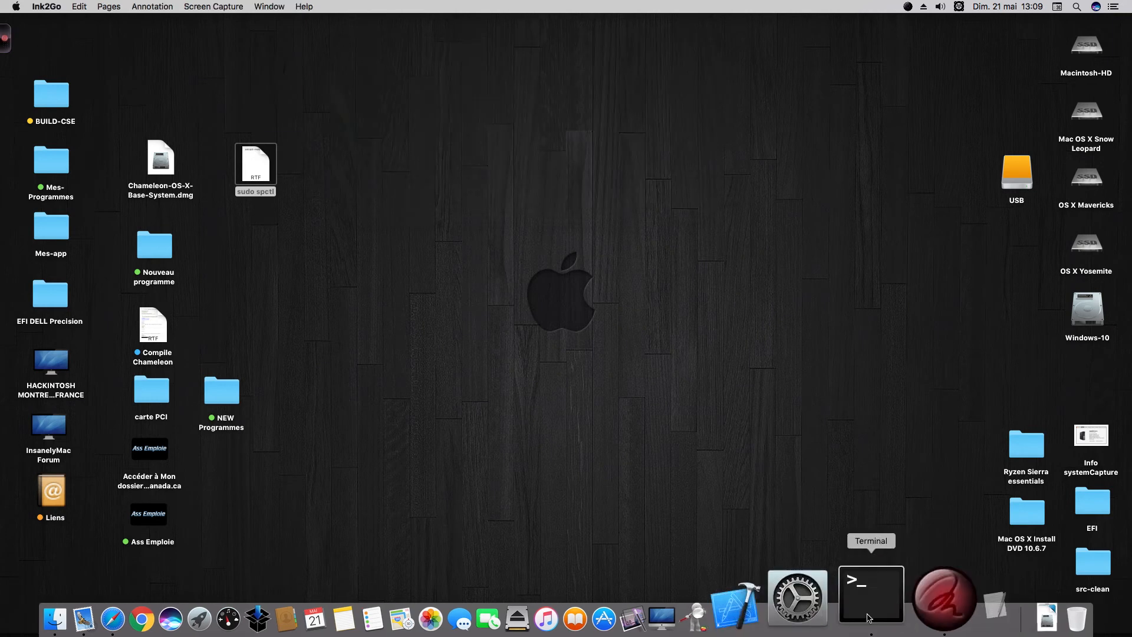
{"action": "right_click", "coordinate": [608, 135]}
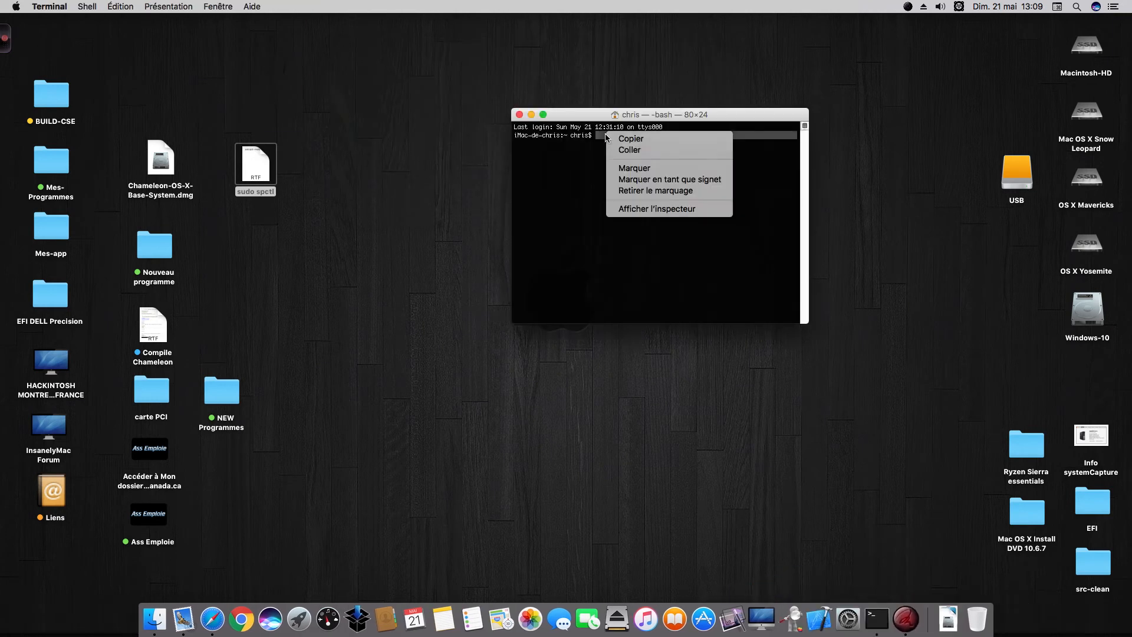
{"action": "left_click", "coordinate": [622, 151]}
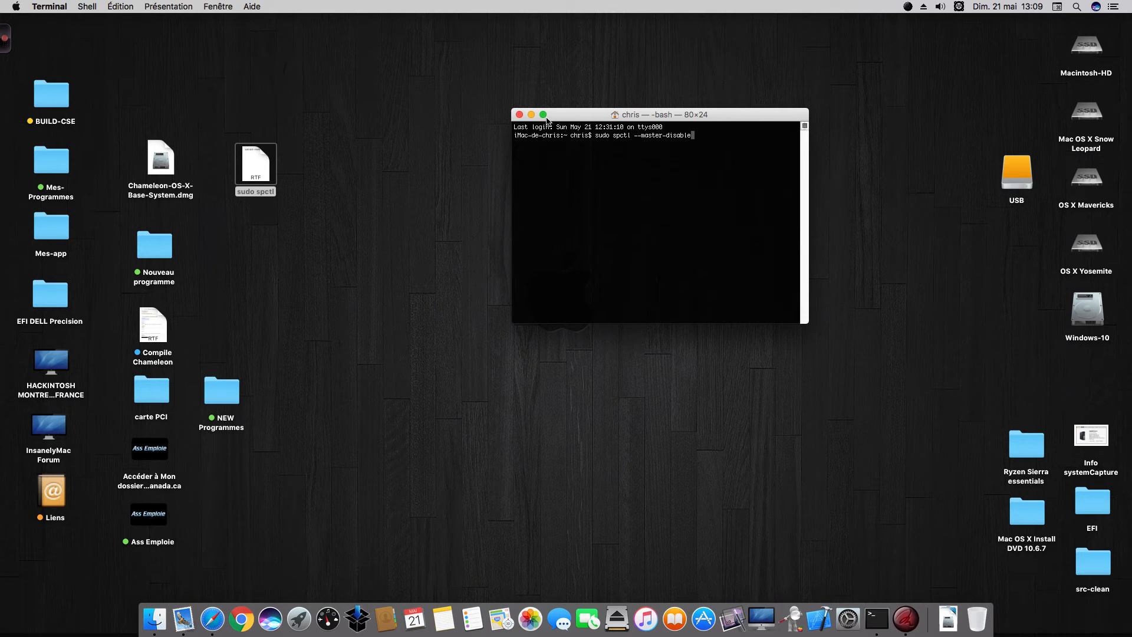
{"action": "left_click", "coordinate": [519, 114]}
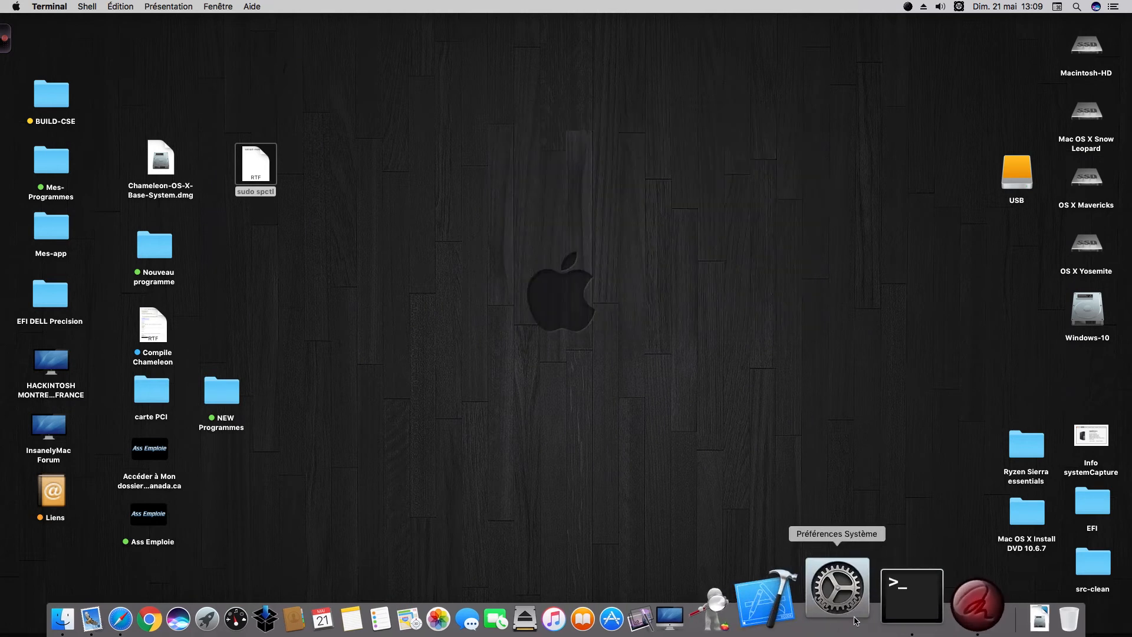
Step: Check in the Security and Privacy preferences which sources downloaded applications are allowed from, and close the preferences
{"action": "left_click", "coordinate": [837, 610]}
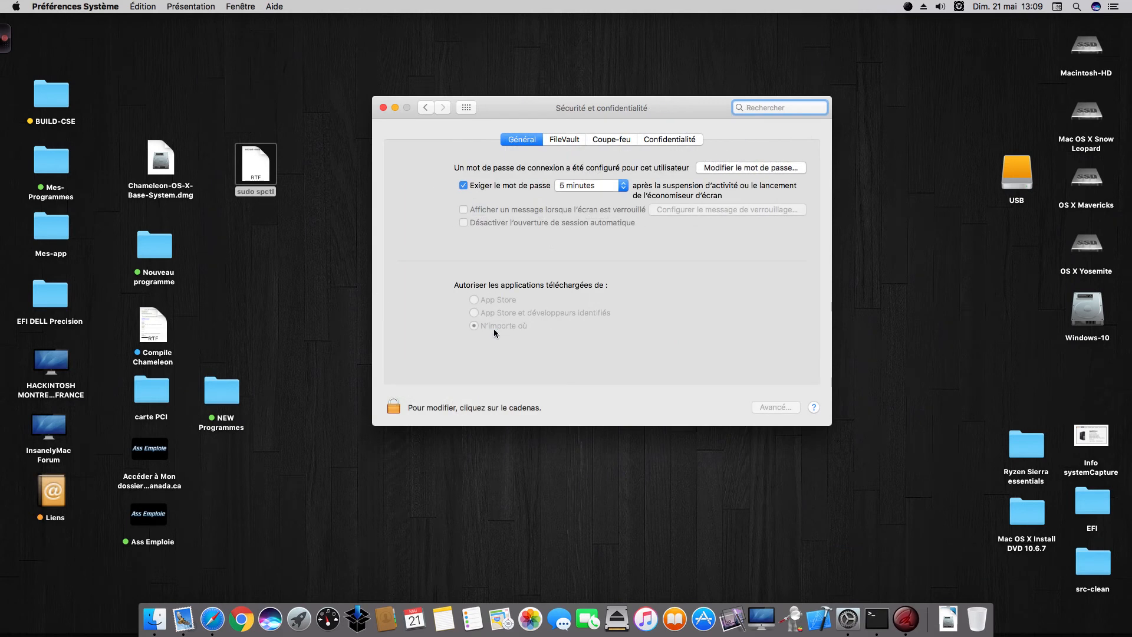
{"action": "left_click", "coordinate": [382, 108]}
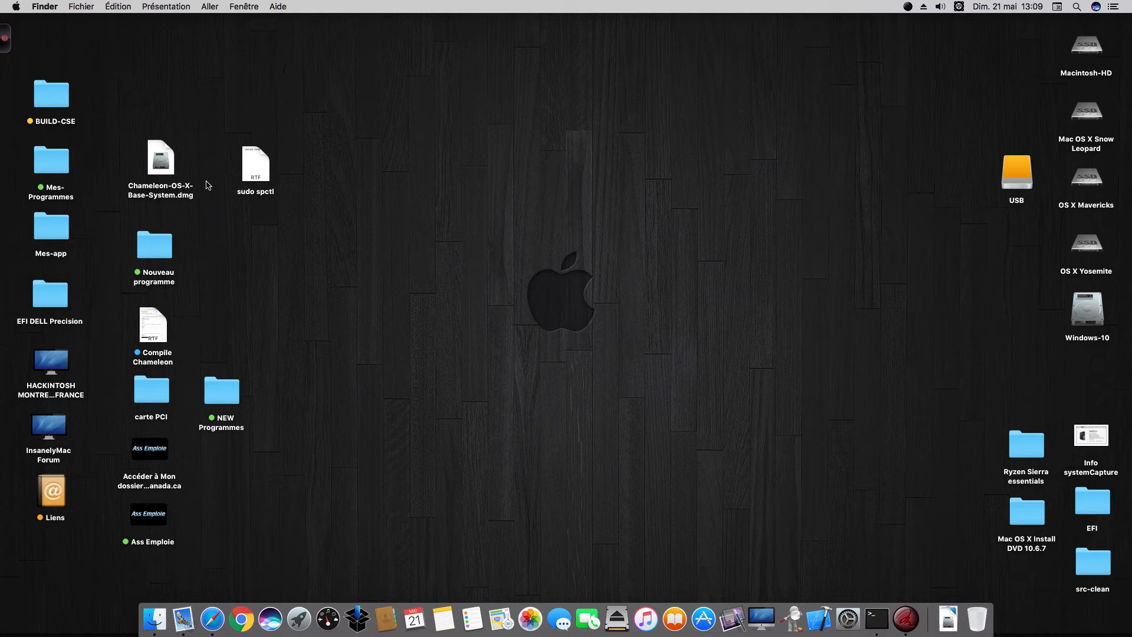
Step: Mount Chameleon-OS-X-Base-System.dmg and copy Chameleon OS X Base System-V2.3 from it to the Desktop
{"action": "left_click", "coordinate": [169, 172]}
{"action": "double_click", "coordinate": [168, 172]}
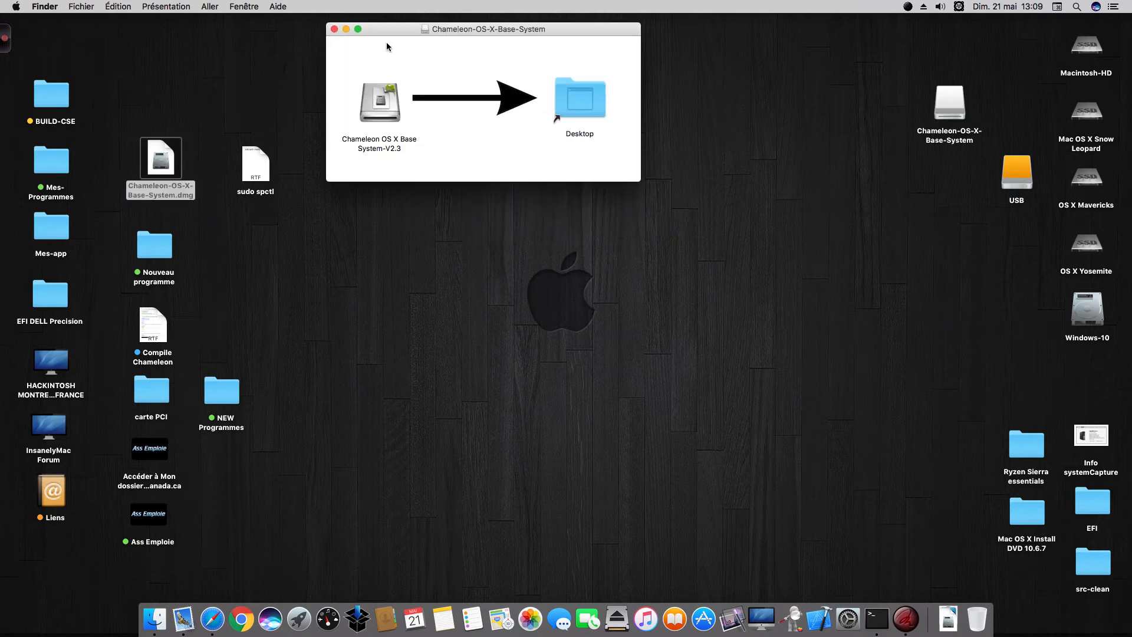
{"action": "left_click_drag", "start_coordinate": [397, 30], "coordinate": [515, 50]}
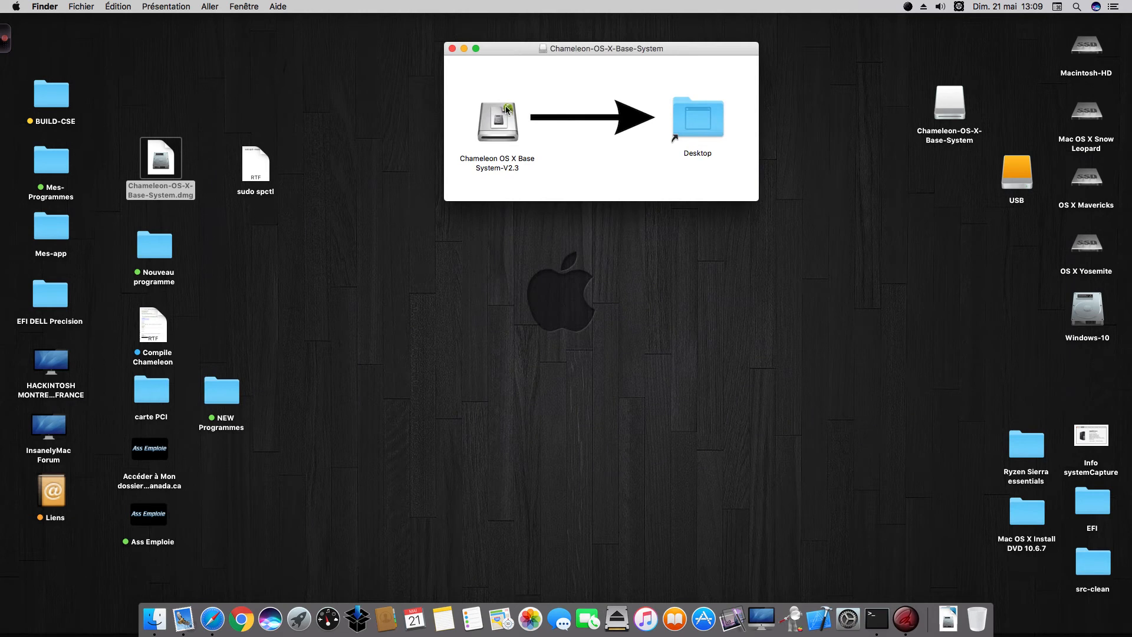
{"action": "left_click_drag", "start_coordinate": [497, 122], "coordinate": [697, 121]}
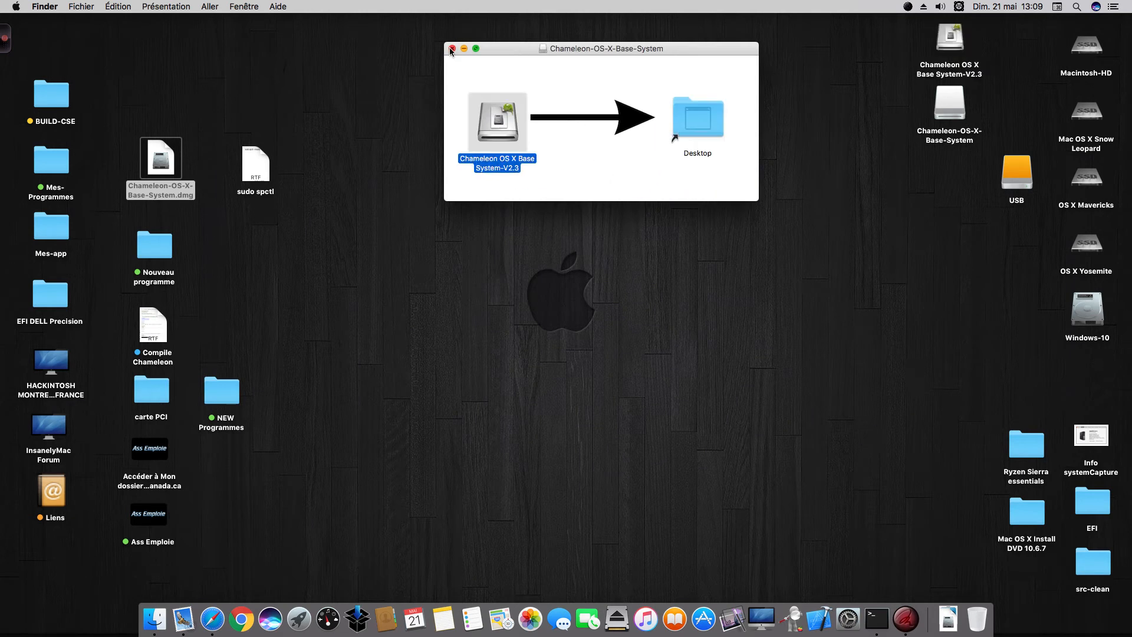
{"action": "left_click", "coordinate": [451, 49]}
Step: Eject the Chameleon-OS-X-Base-System volume and place the Chameleon OS X Base System-V2.3 app beside the sudo spctl file
{"action": "right_click", "coordinate": [951, 96]}
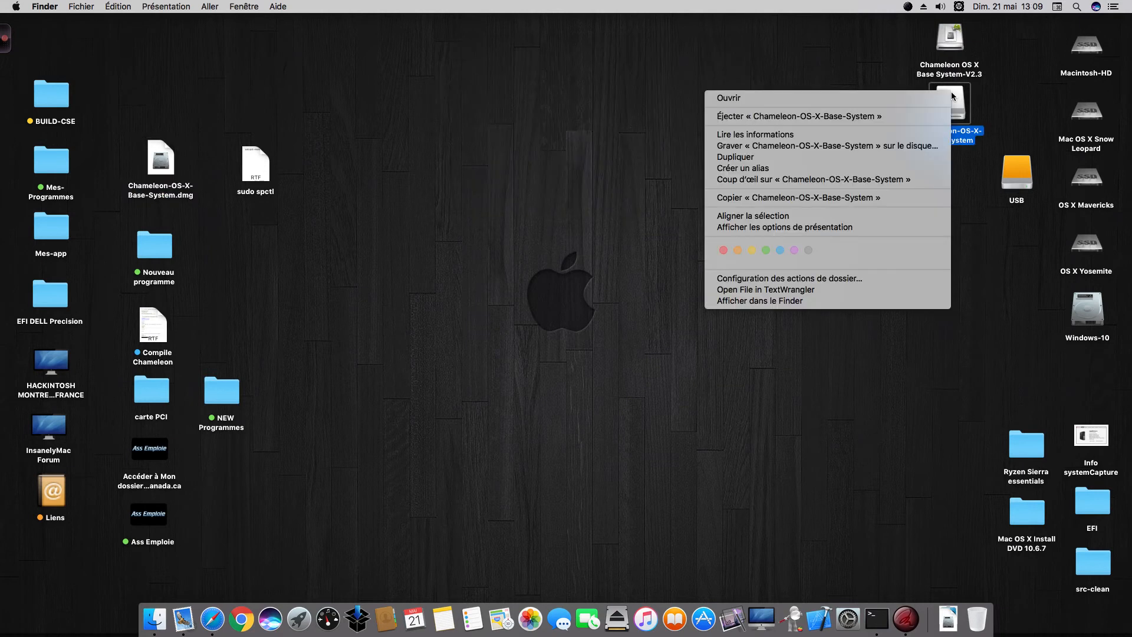
{"action": "left_click", "coordinate": [794, 117]}
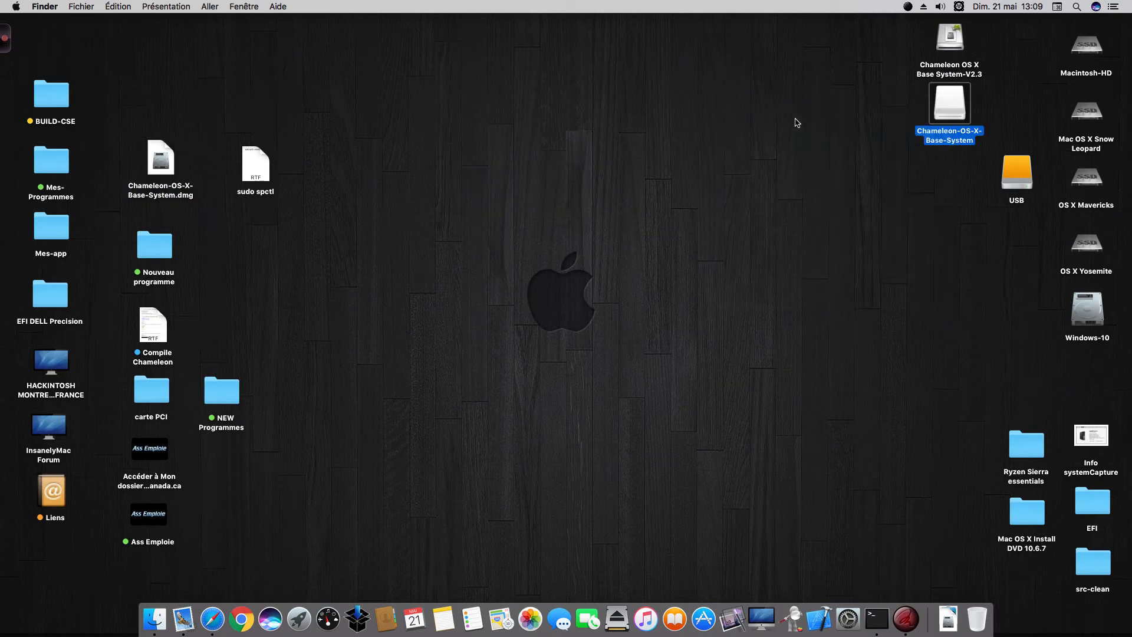
{"action": "left_click_drag", "start_coordinate": [949, 36], "coordinate": [349, 158]}
{"action": "left_click", "coordinate": [434, 158]}
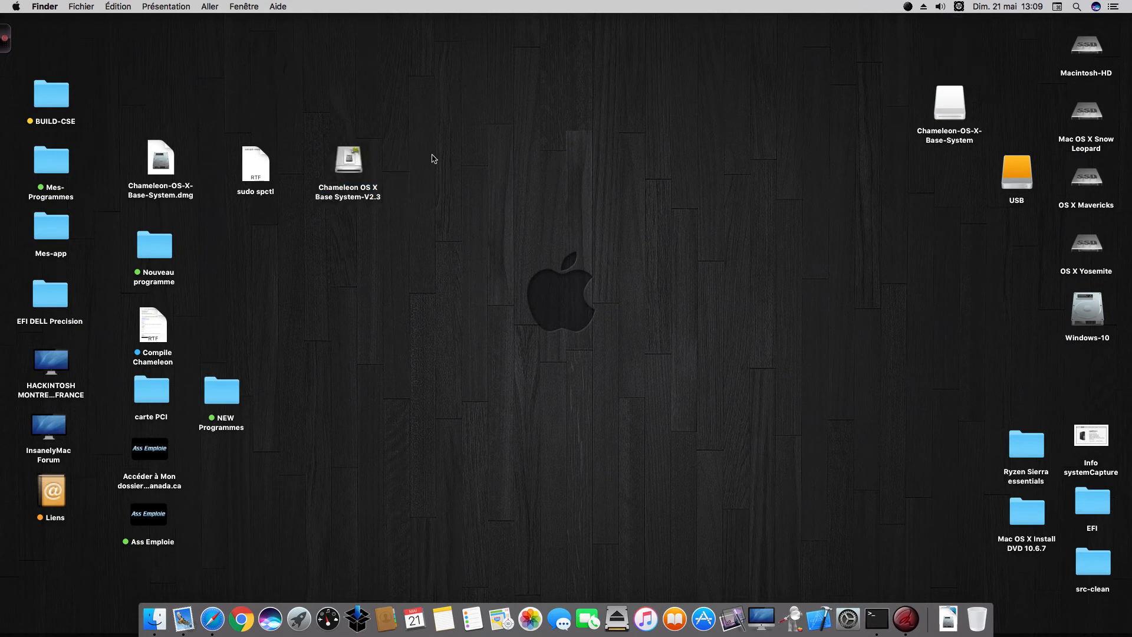
Step: Launch Chameleon OS X Base System-V2.3, continue past its welcome message and choose to create the installation USB drive
{"action": "double_click", "coordinate": [349, 160]}
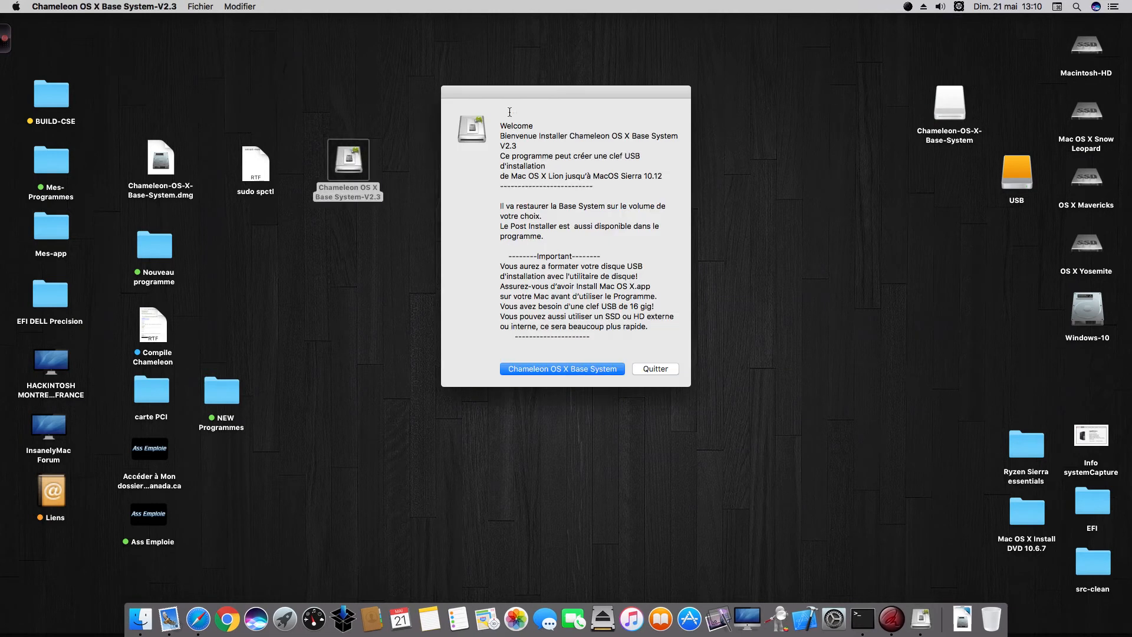
{"action": "left_click_drag", "start_coordinate": [522, 91], "coordinate": [753, 285]}
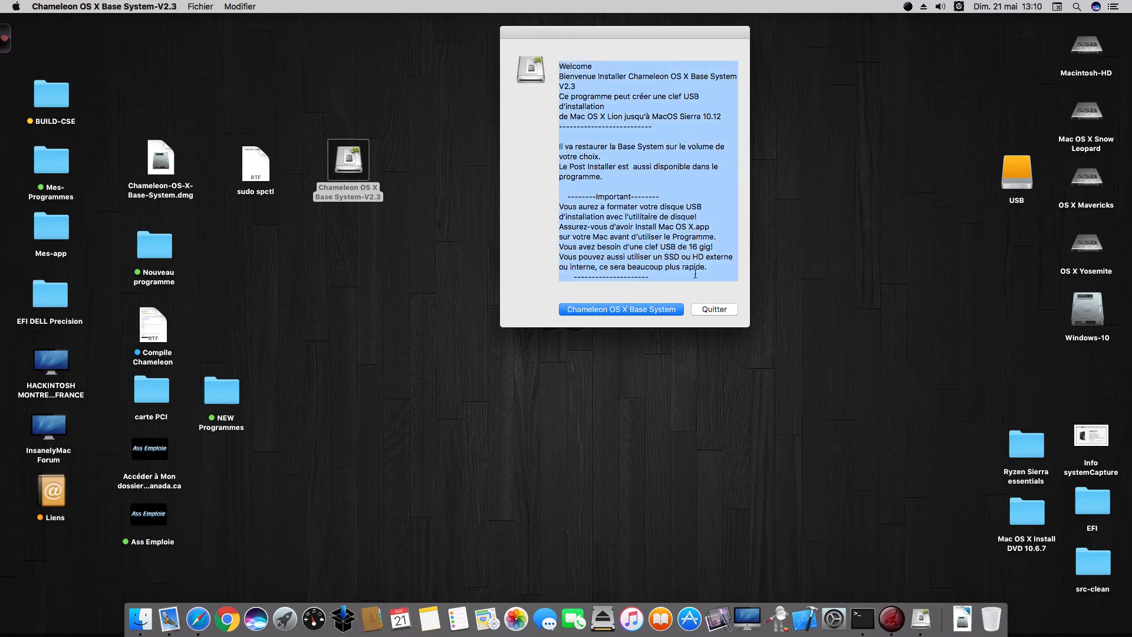
{"action": "left_click", "coordinate": [713, 278]}
{"action": "left_click", "coordinate": [652, 310]}
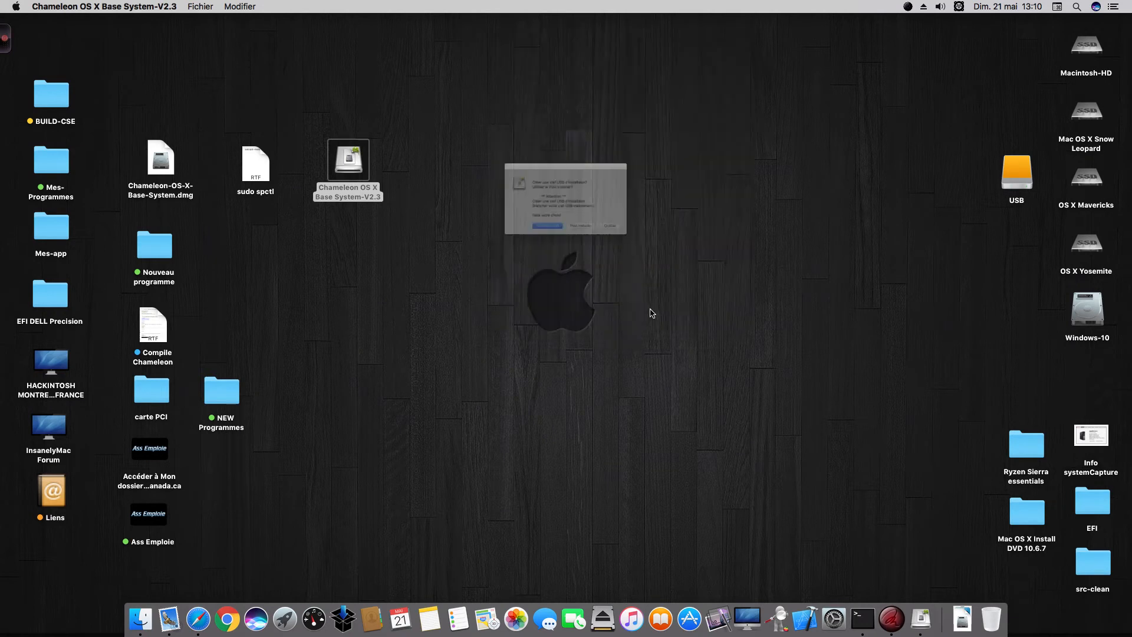
{"action": "left_click_drag", "start_coordinate": [567, 132], "coordinate": [572, 85]}
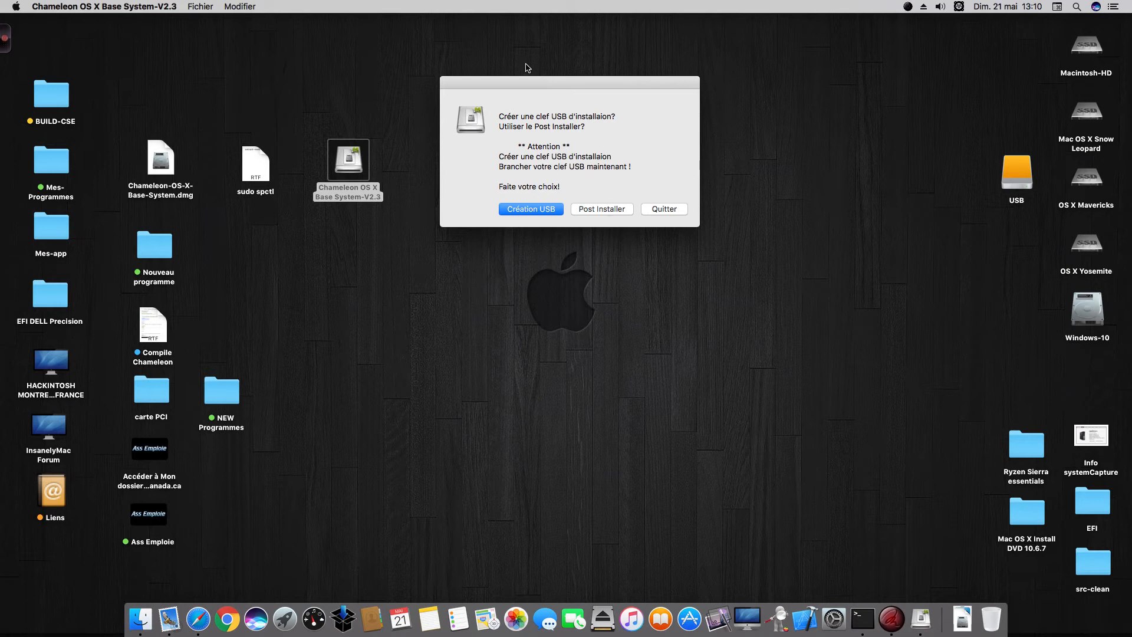
{"action": "left_click_drag", "start_coordinate": [527, 81], "coordinate": [540, 60]}
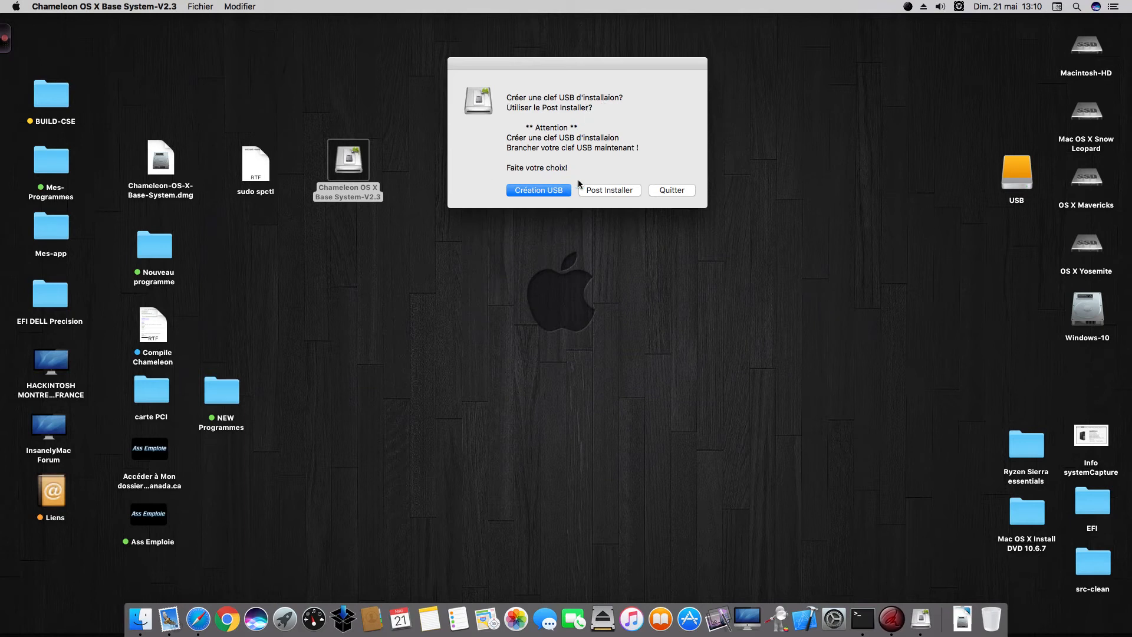
{"action": "left_click", "coordinate": [560, 190]}
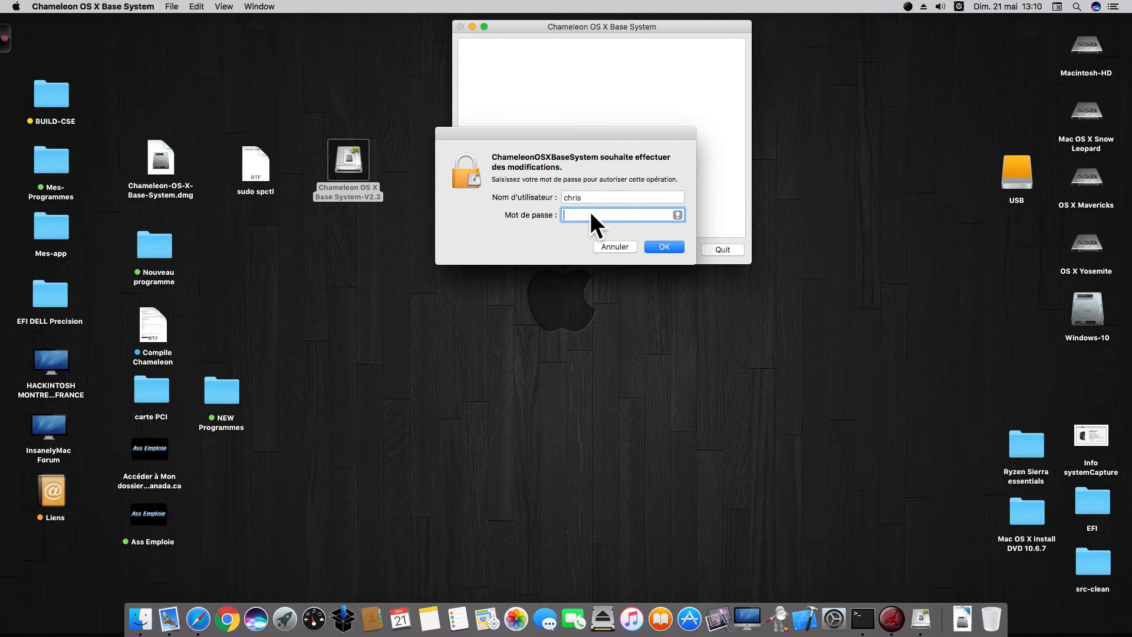
Step: Authorise the changes requested by ChameleonOSXBaseSystem by entering the account password
{"action": "key", "text": "Caps_Lock"}
{"action": "type", "text": "*******"}
{"action": "key", "text": "Return"}
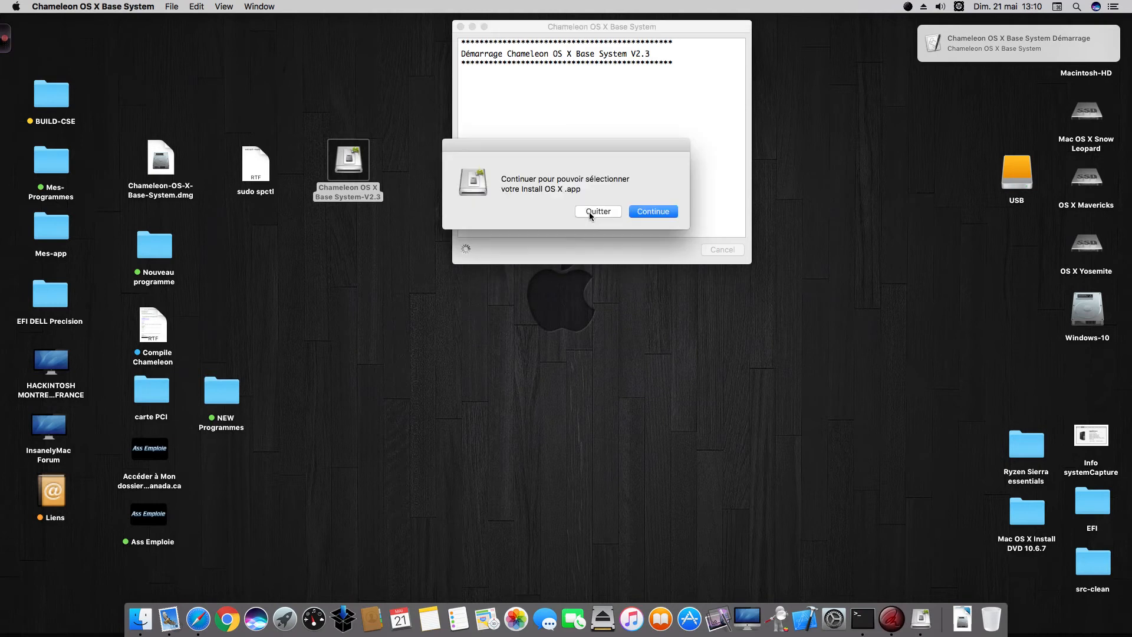
Step: Continue to the installer selection and choose Install macOS Sierra from the Applications folder
{"action": "left_click", "coordinate": [653, 213]}
{"action": "scroll", "coordinate": [489, 251], "scroll_direction": "down", "scroll_amount": 10}
{"action": "scroll", "coordinate": [490, 250], "scroll_direction": "up", "scroll_amount": 3}
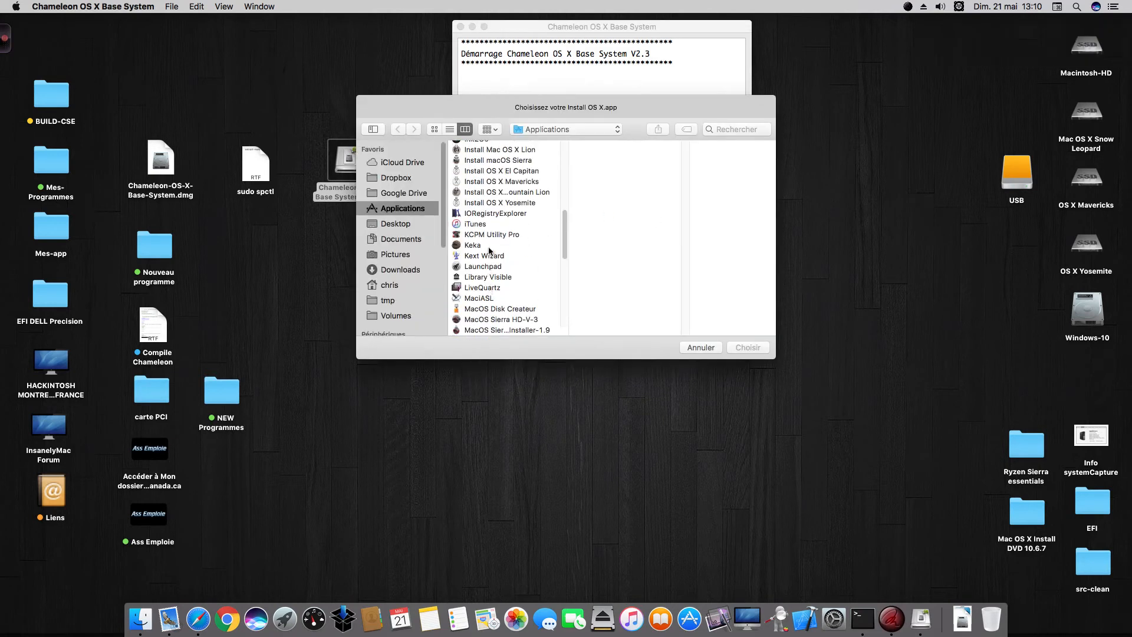
{"action": "left_click", "coordinate": [469, 161]}
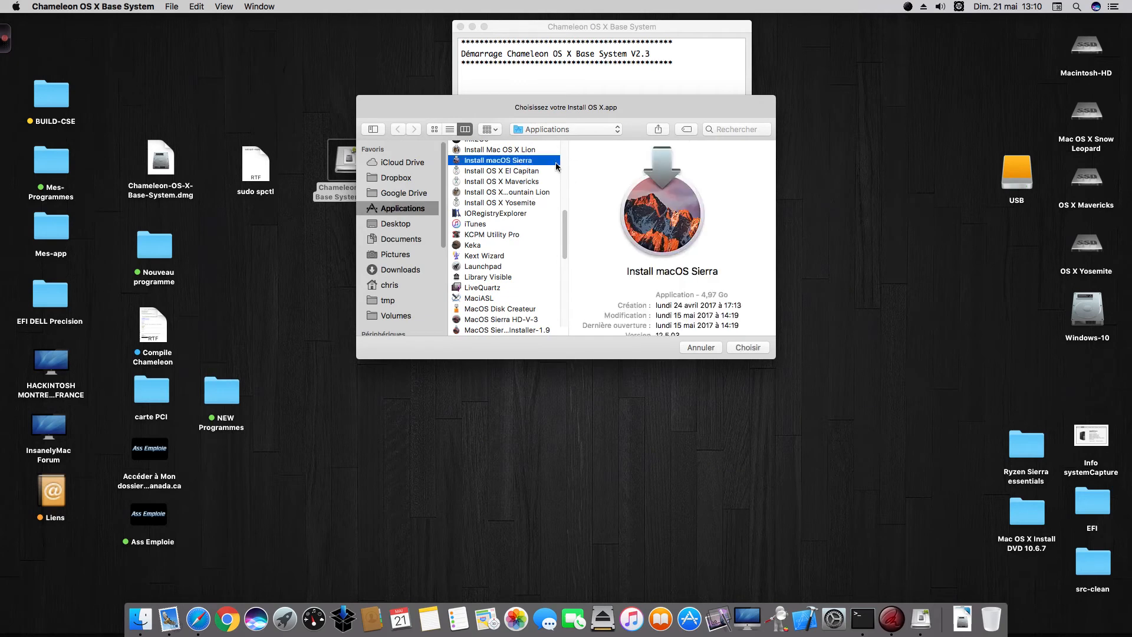
{"action": "left_click", "coordinate": [747, 353]}
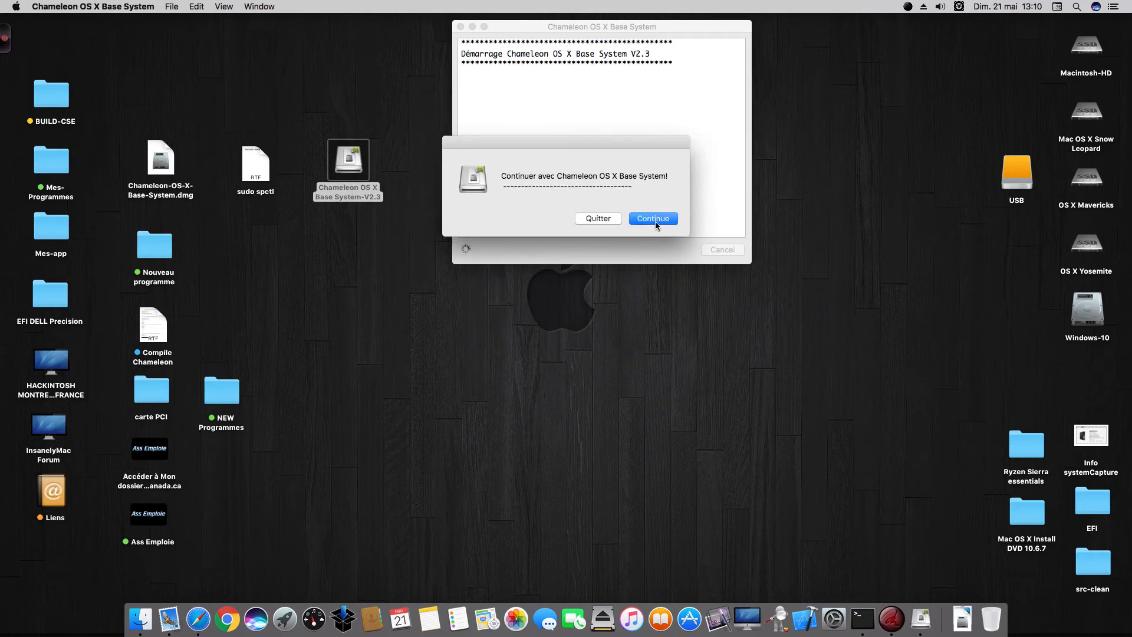
Step: Continue through the formatting notice to Disk Utility and unmount the external USB volume
{"action": "left_click", "coordinate": [657, 221]}
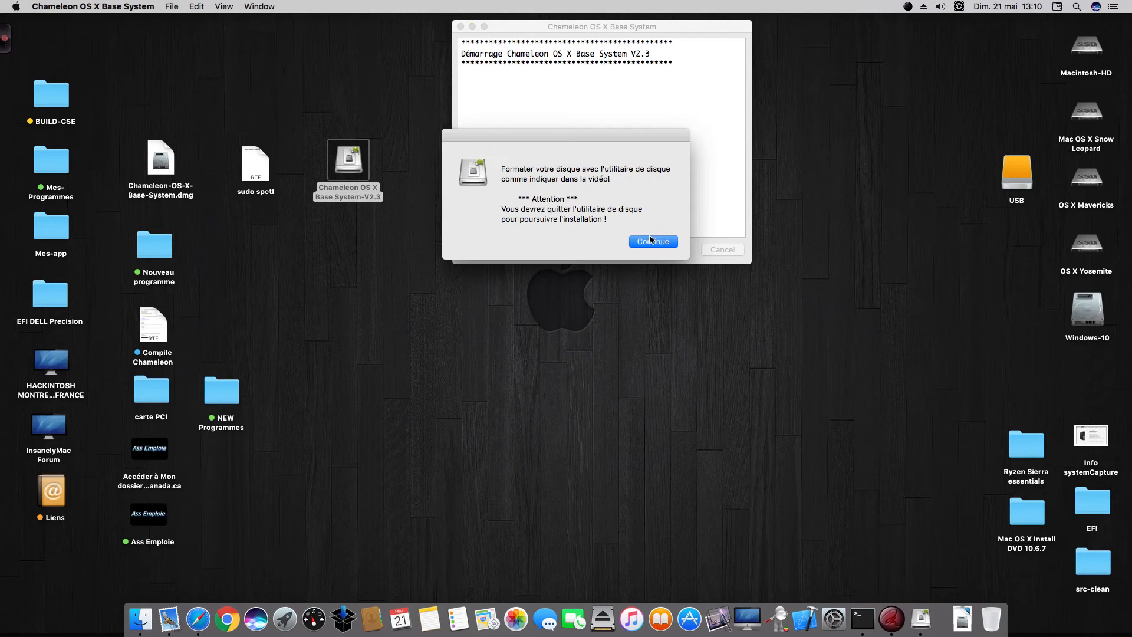
{"action": "left_click", "coordinate": [666, 243]}
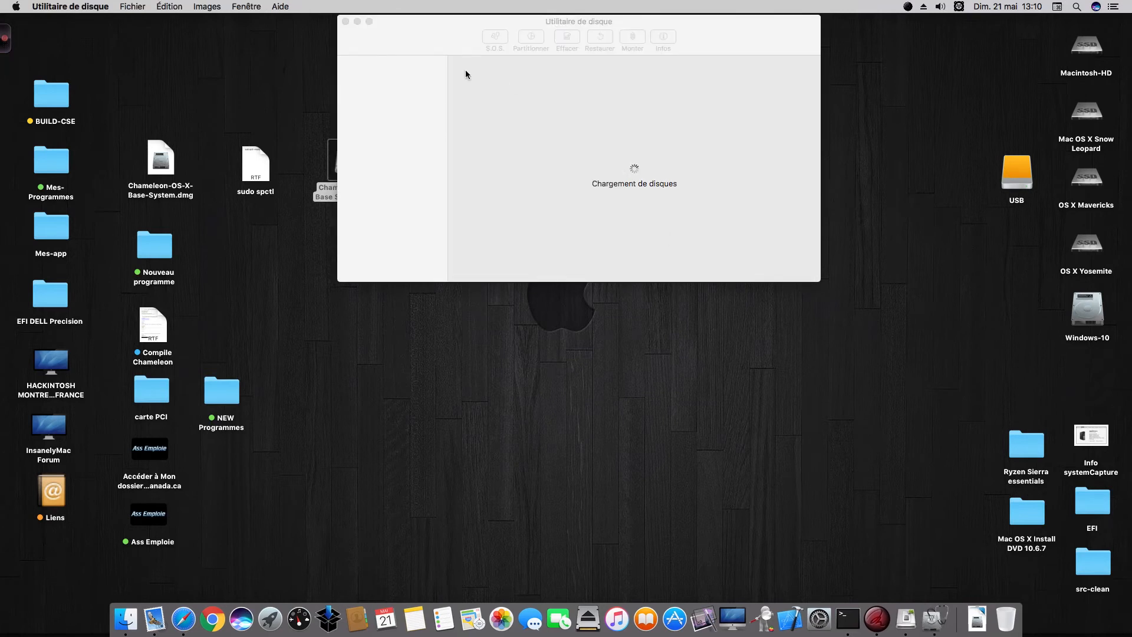
{"action": "left_click_drag", "start_coordinate": [428, 37], "coordinate": [482, 34]}
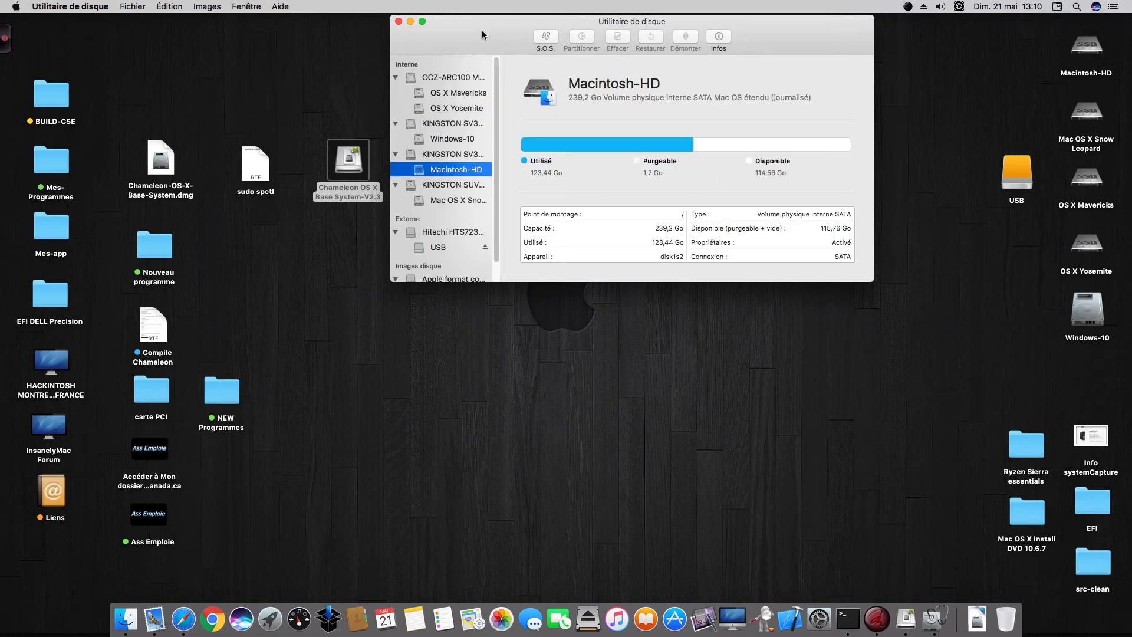
{"action": "scroll", "coordinate": [448, 233], "scroll_direction": "down", "scroll_amount": 2}
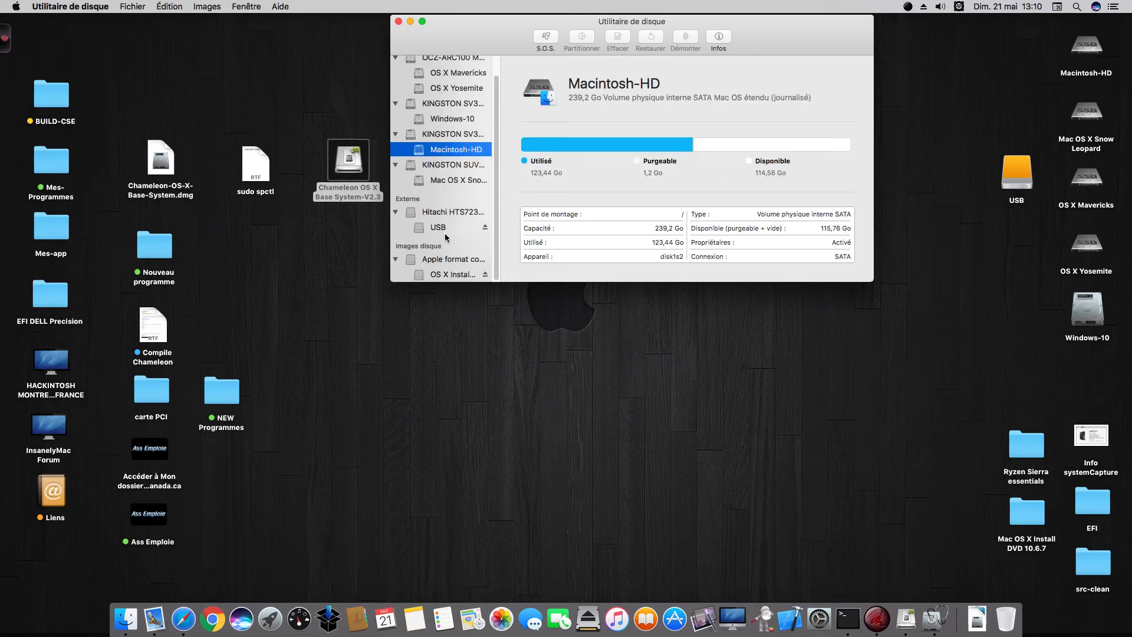
{"action": "left_click", "coordinate": [443, 230]}
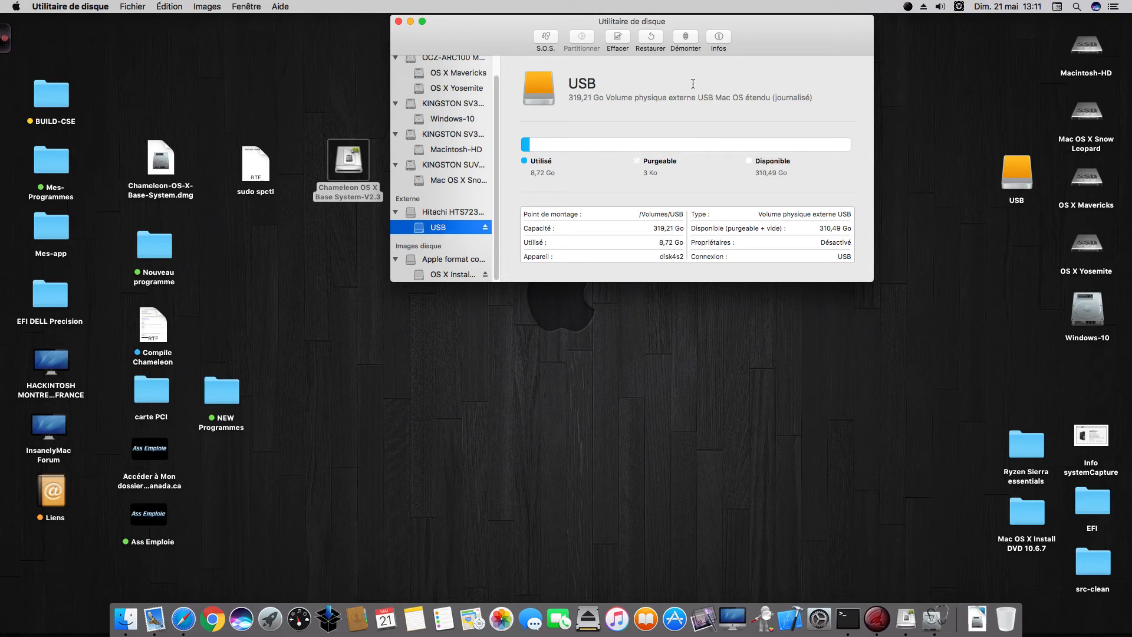
{"action": "left_click", "coordinate": [685, 38]}
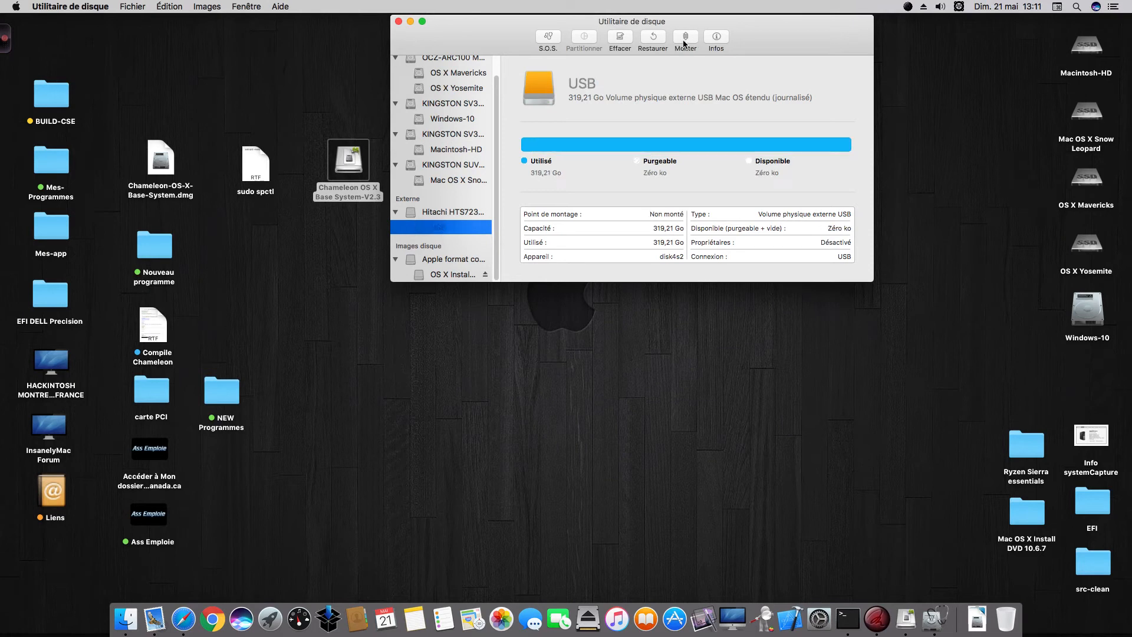
Step: Erase the whole external Hitachi disk as USB, using Mac OS étendu (journalisé) and Table de partition GUID
{"action": "left_click", "coordinate": [468, 214]}
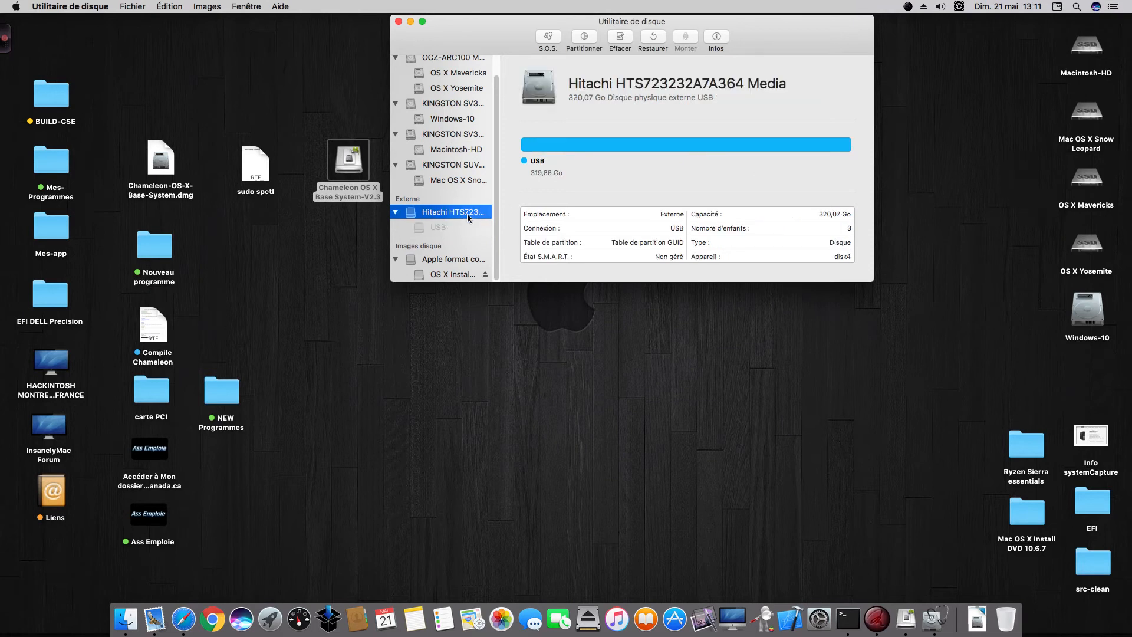
{"action": "left_click", "coordinate": [441, 232]}
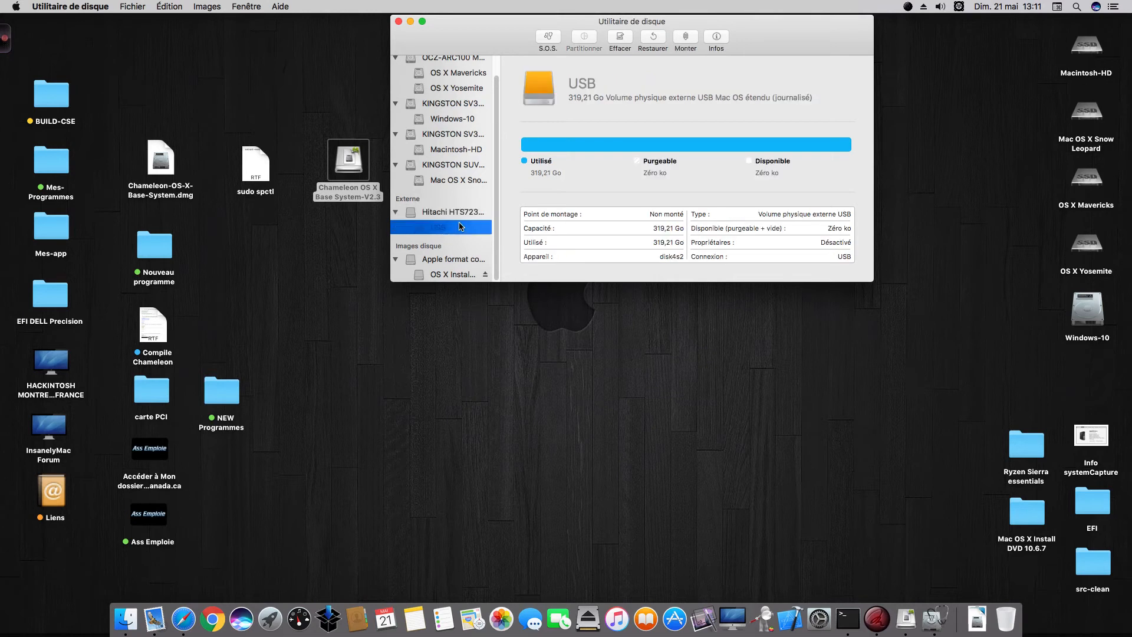
{"action": "left_click", "coordinate": [468, 213]}
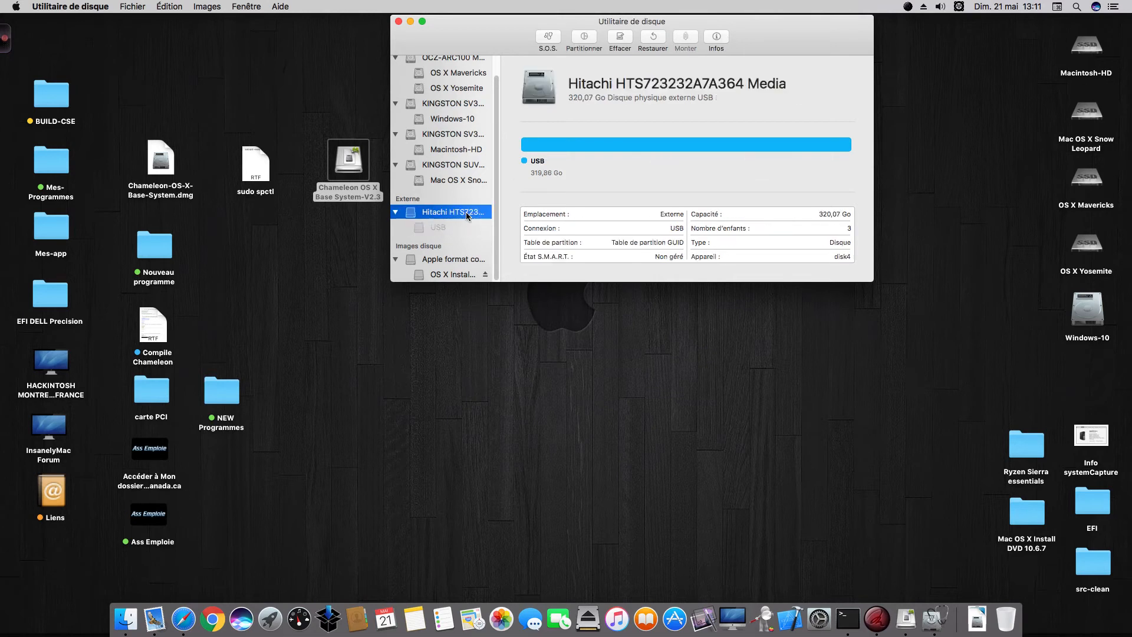
{"action": "left_click", "coordinate": [622, 39]}
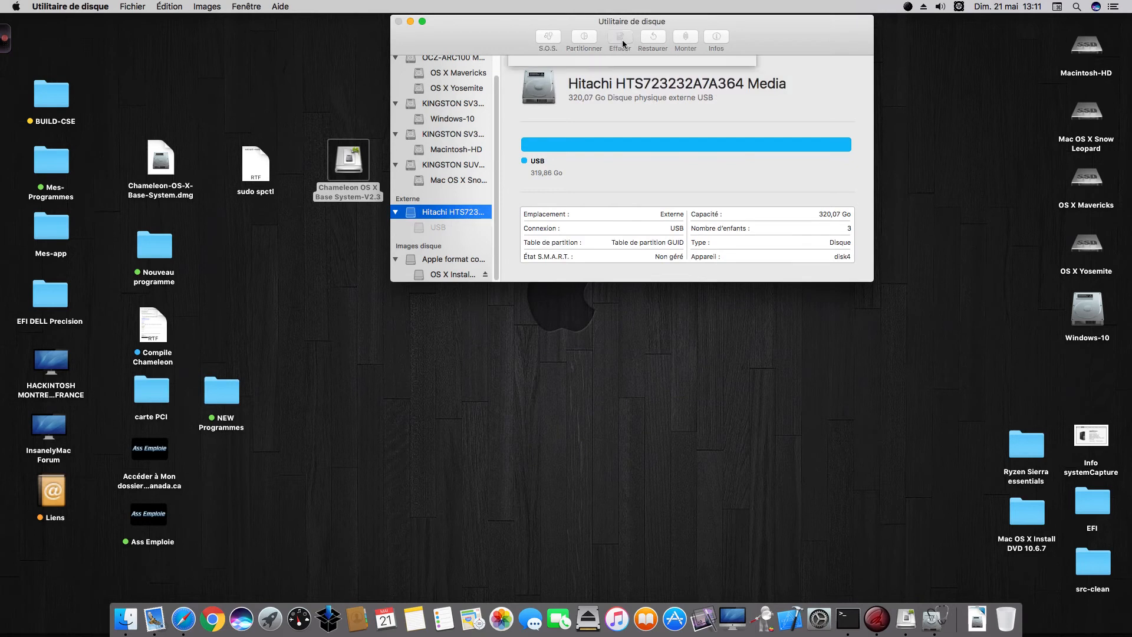
{"action": "type", "text": "USB"}
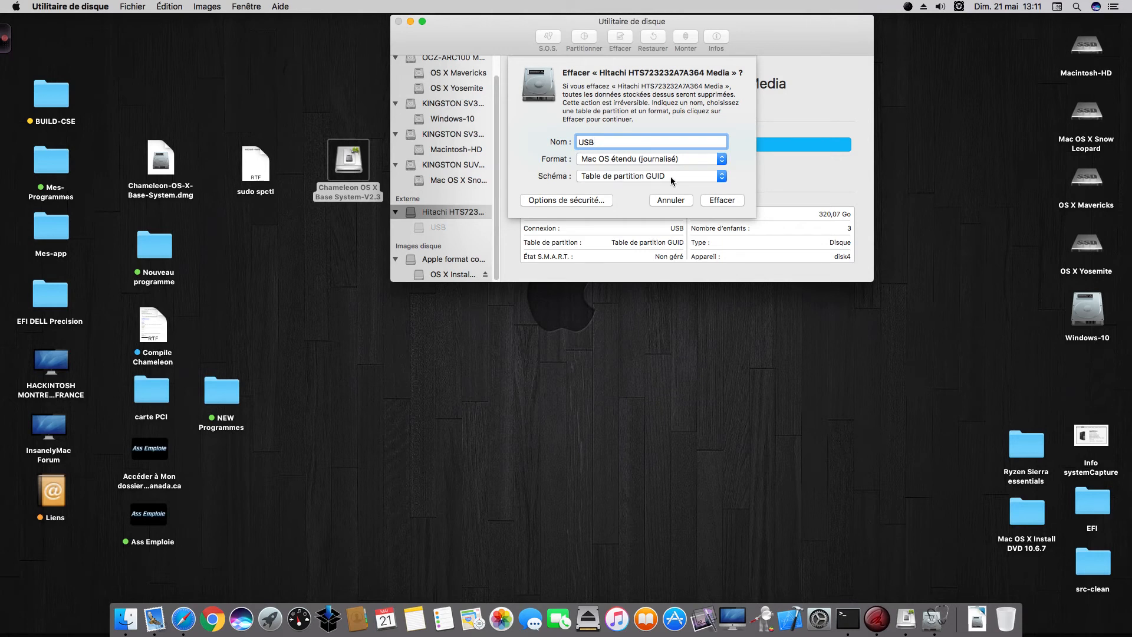
{"action": "left_click_drag", "start_coordinate": [503, 32], "coordinate": [523, 30]}
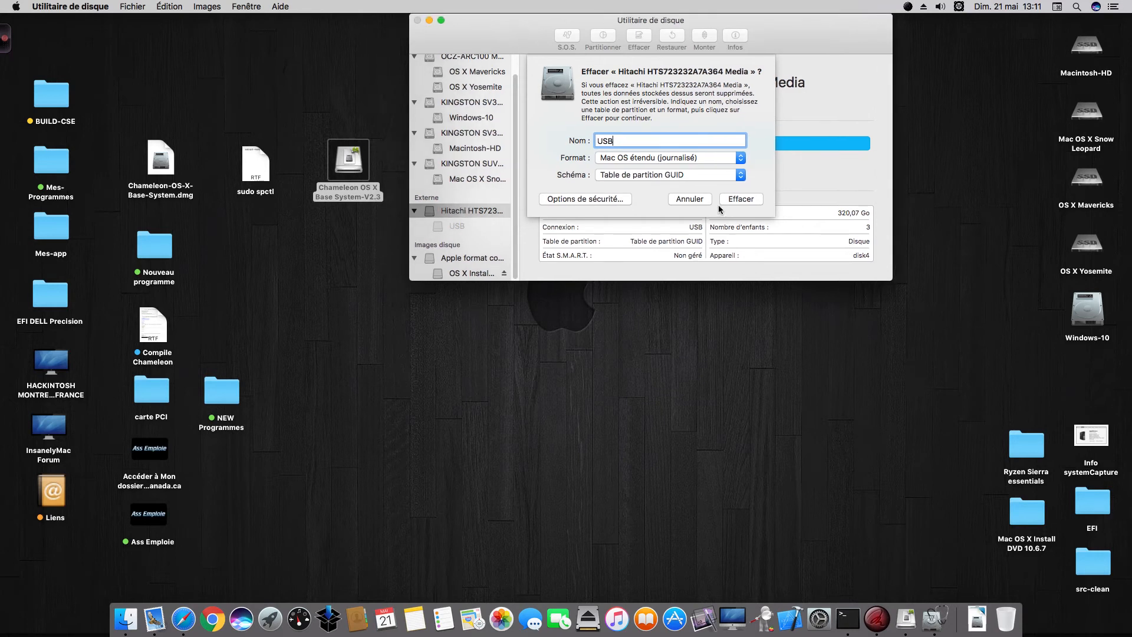
{"action": "left_click", "coordinate": [742, 199]}
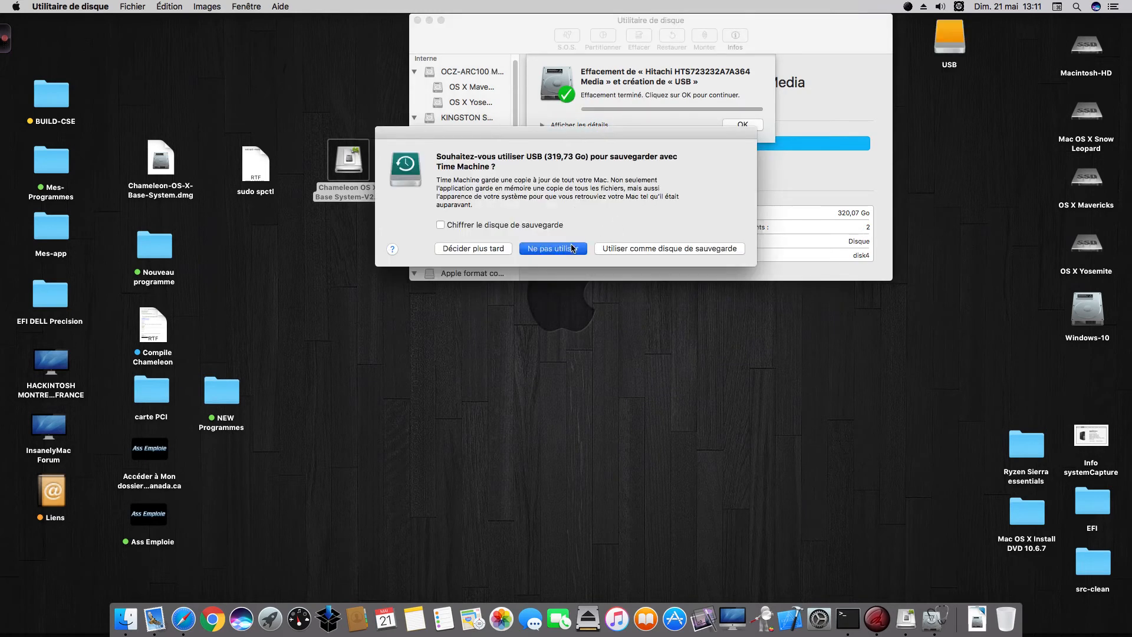
Step: Decline using the USB volume for Time Machine, dismiss the completed erase and close Disk Utility
{"action": "left_click", "coordinate": [571, 248]}
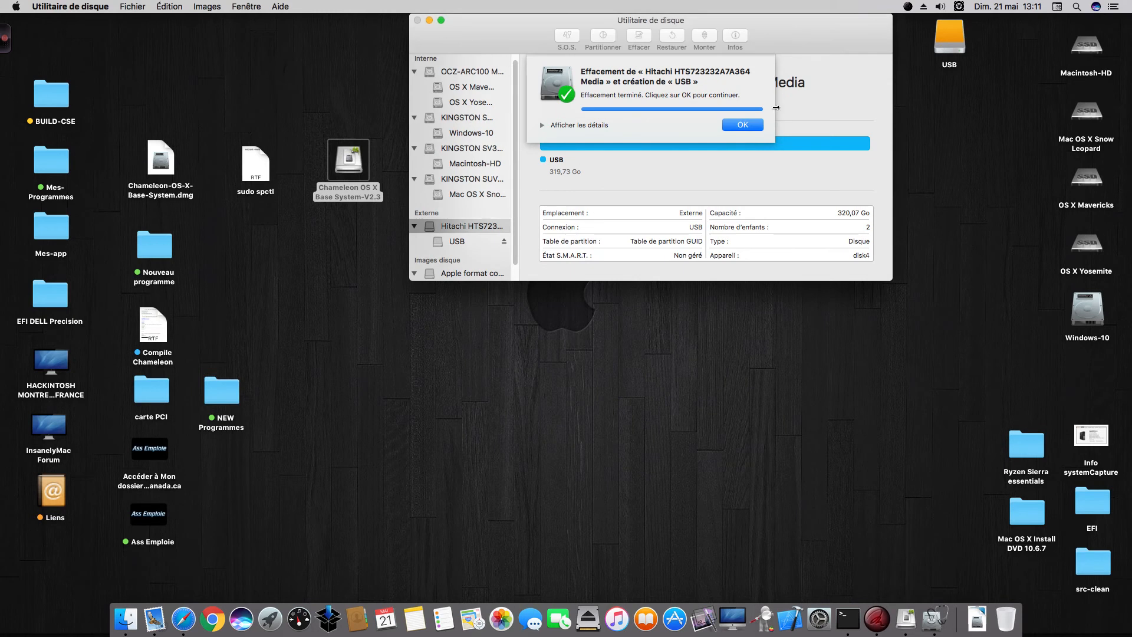
{"action": "left_click", "coordinate": [748, 126]}
{"action": "left_click", "coordinate": [418, 20]}
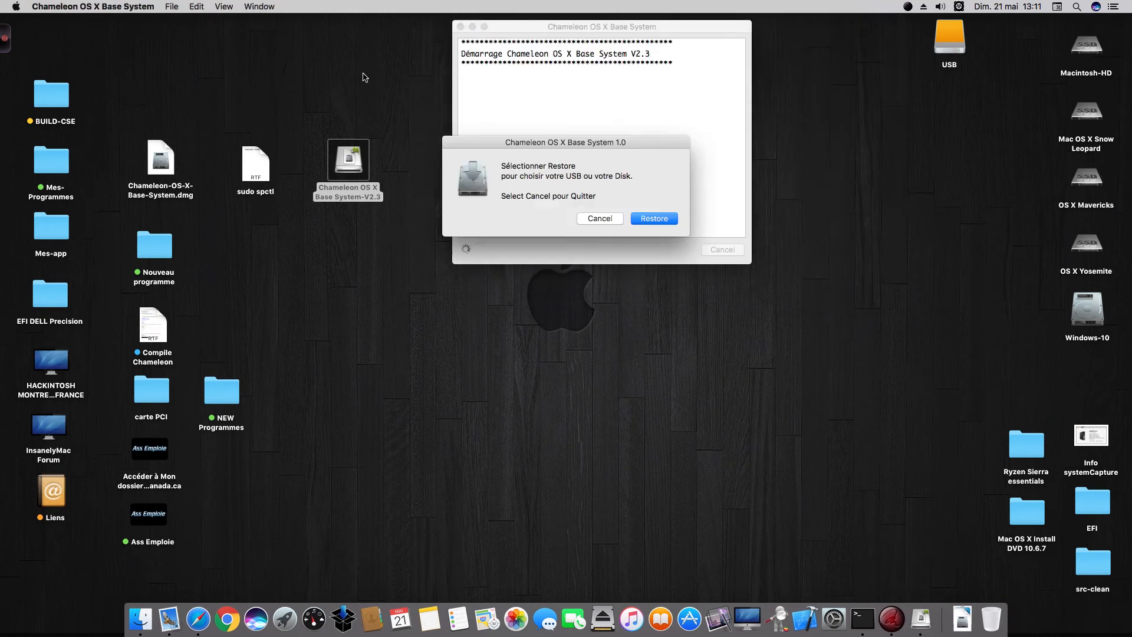
Step: Proceed with the restore and choose the 320.1 GB USB disk (disk4) as the destination
{"action": "left_click", "coordinate": [655, 219]}
{"action": "left_click", "coordinate": [479, 189]}
{"action": "left_click", "coordinate": [747, 376]}
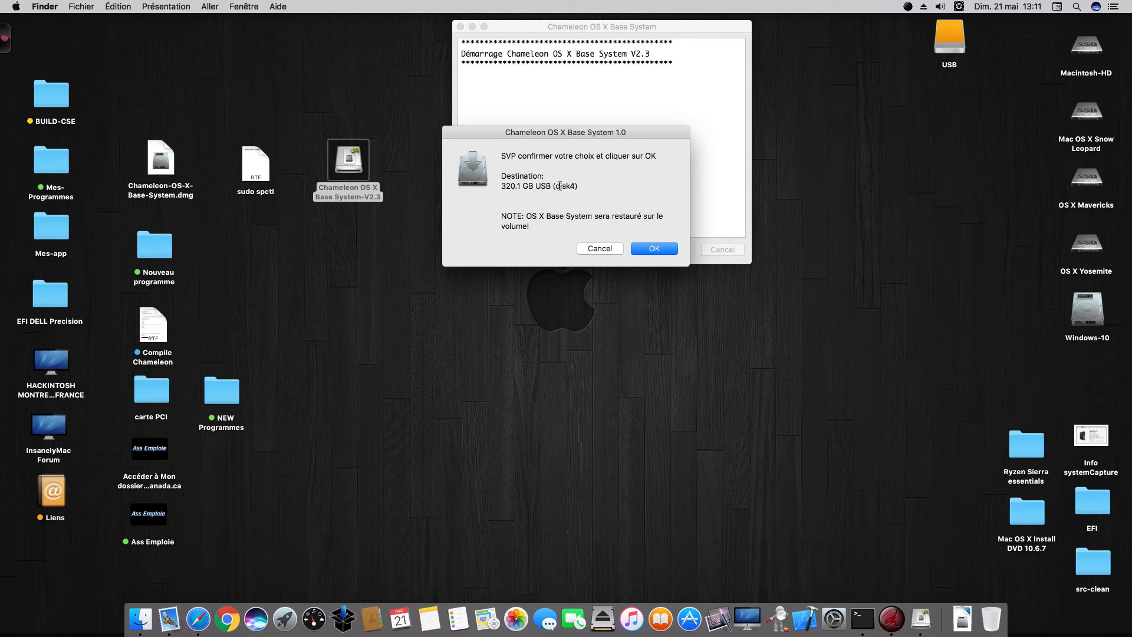
Step: Confirm the restore destination and authorise the osascript changes by entering the account password
{"action": "left_click", "coordinate": [653, 249]}
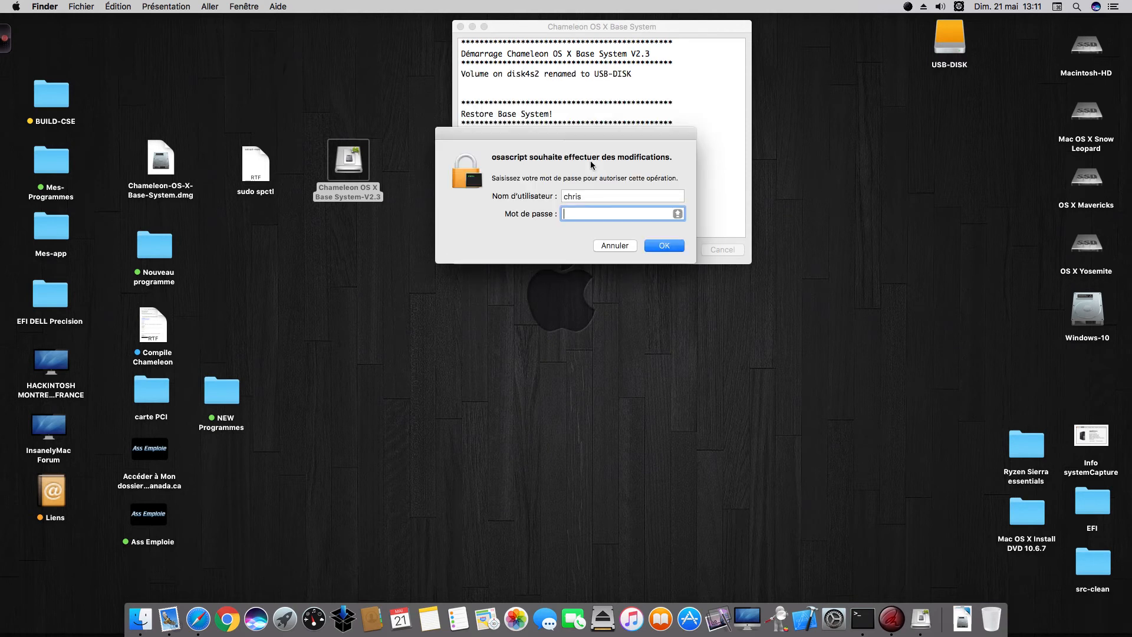
{"action": "type", "text": "•••••"}
{"action": "key", "text": "Return"}
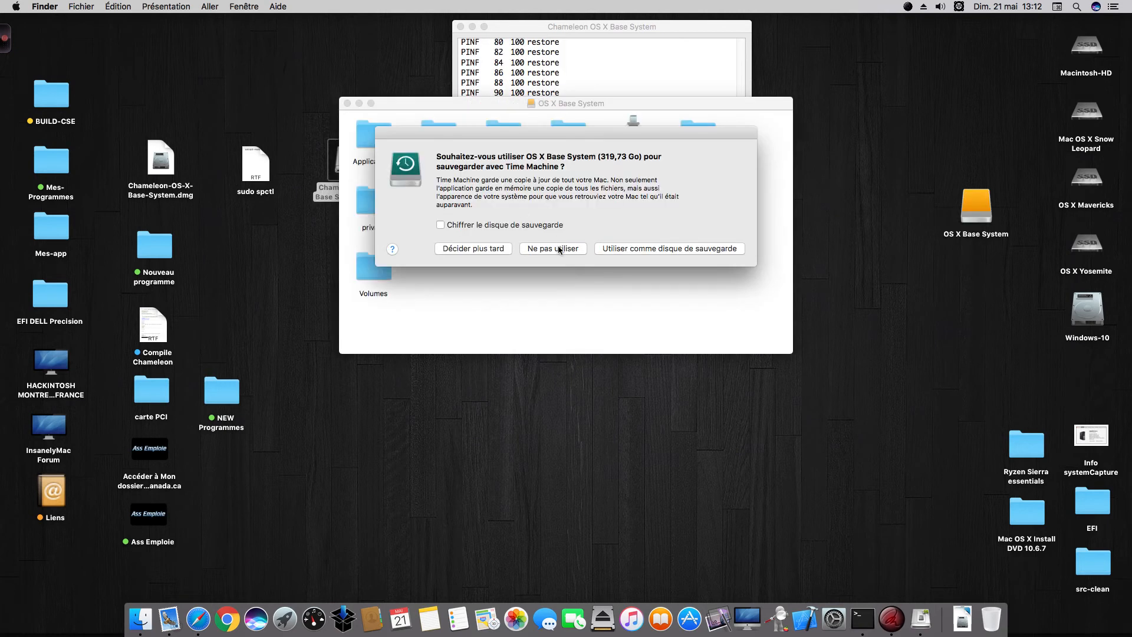
Step: Decline using OS X Base System for Time Machine and close the volume's Finder window
{"action": "left_click", "coordinate": [559, 249]}
{"action": "left_click_drag", "start_coordinate": [443, 104], "coordinate": [526, 286]}
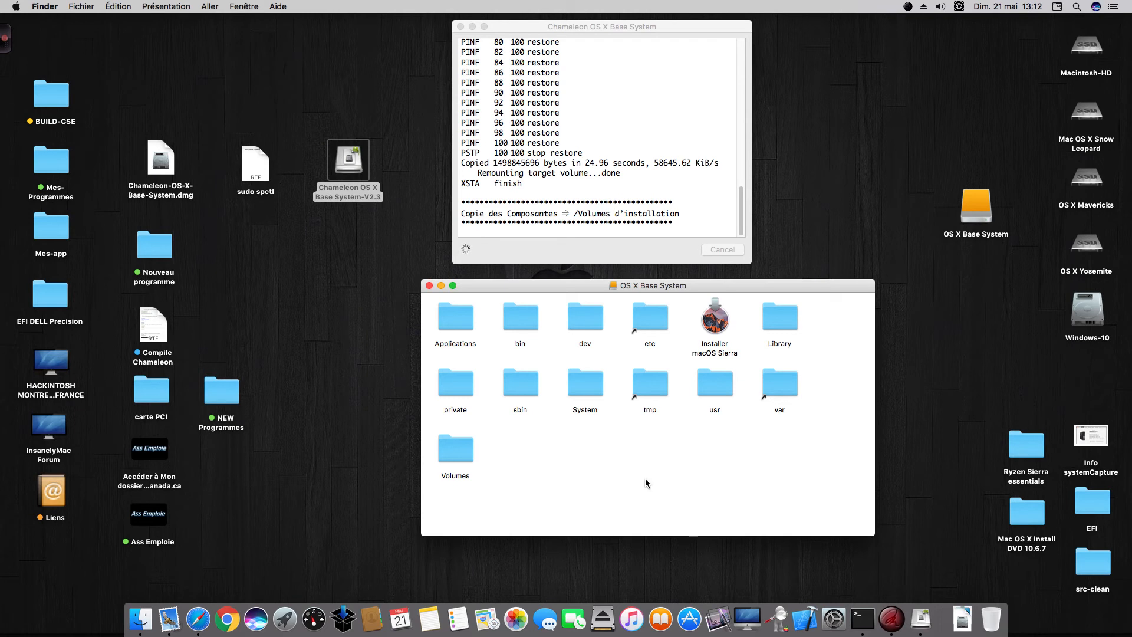
{"action": "left_click_drag", "start_coordinate": [826, 286], "coordinate": [823, 280]}
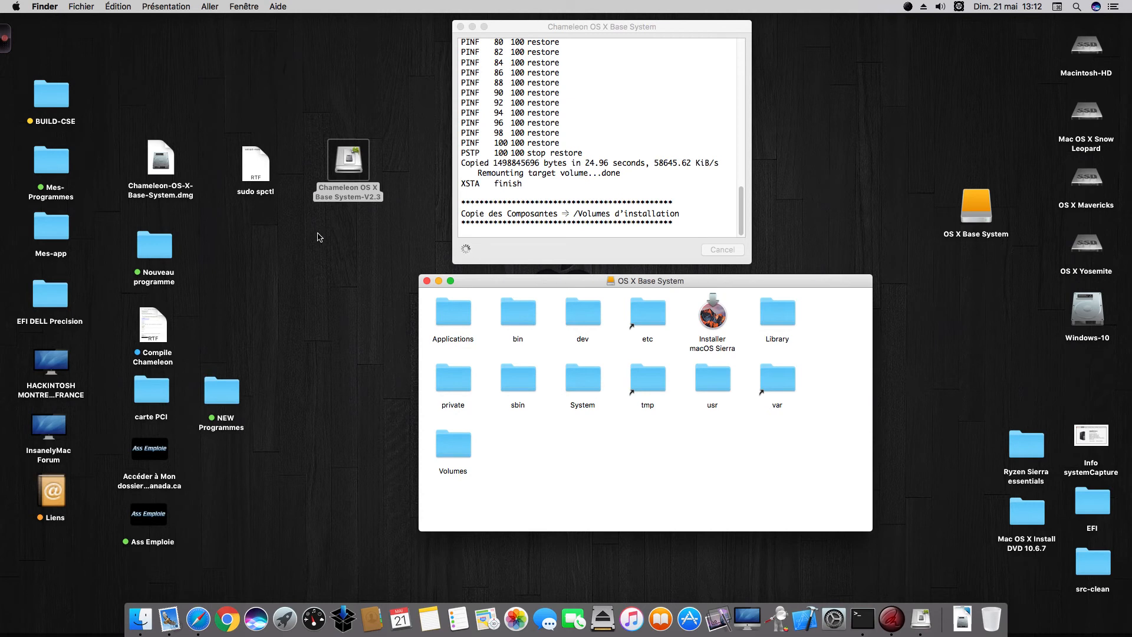
{"action": "left_click", "coordinate": [427, 282]}
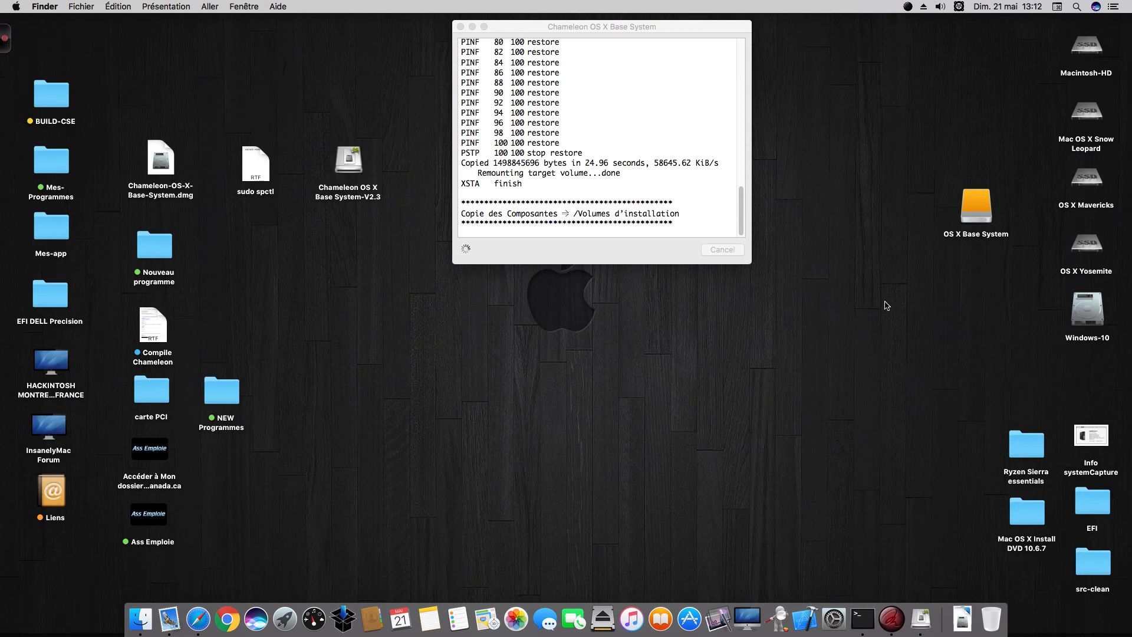
{"action": "left_click", "coordinate": [672, 260]}
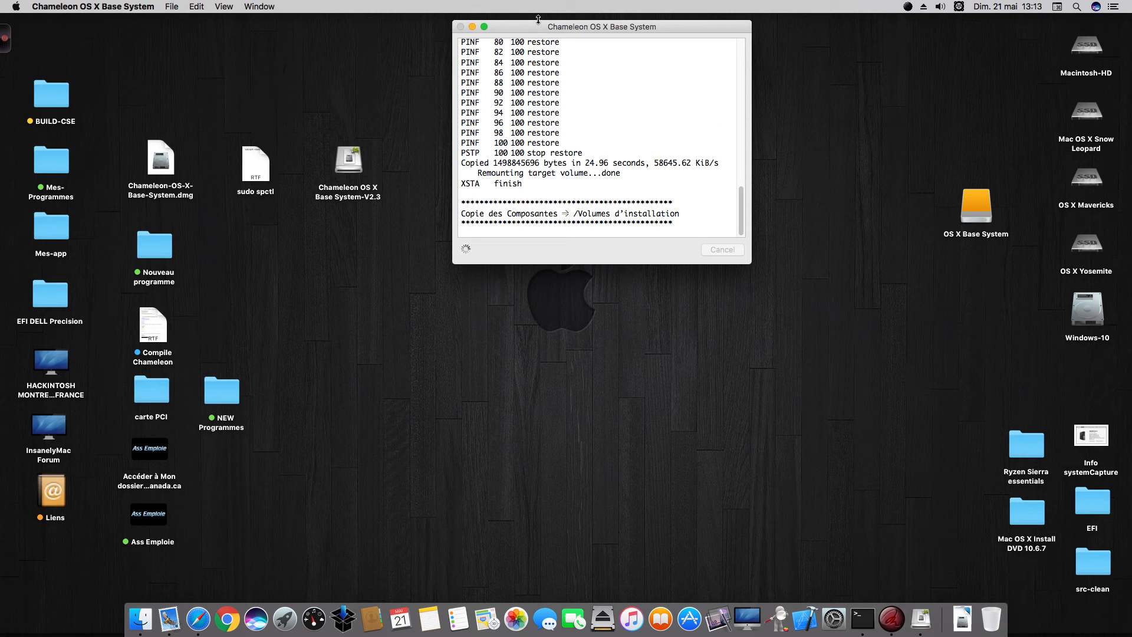
{"action": "left_click_drag", "start_coordinate": [530, 25], "coordinate": [542, 22]}
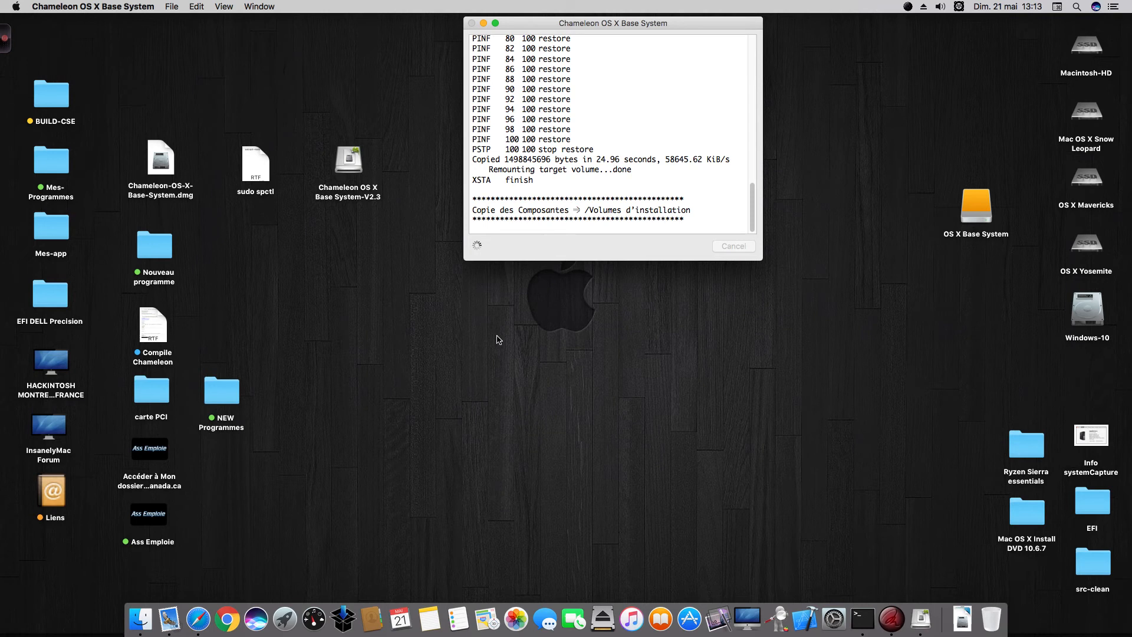
{"action": "left_click_drag", "start_coordinate": [529, 23], "coordinate": [539, 20]}
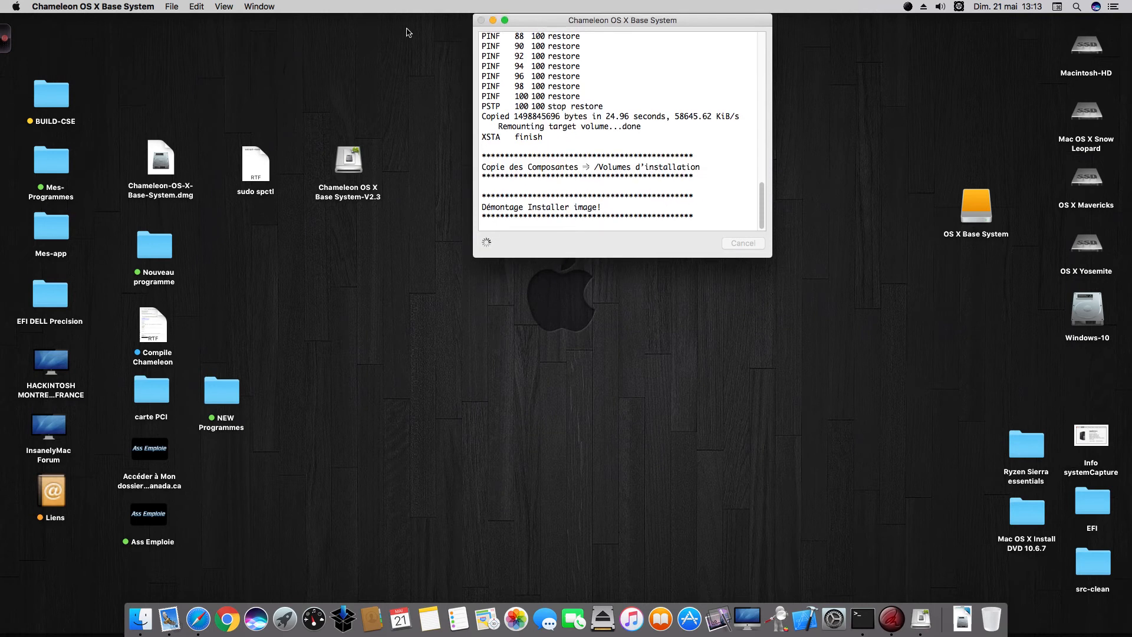
{"action": "left_click", "coordinate": [6, 35]}
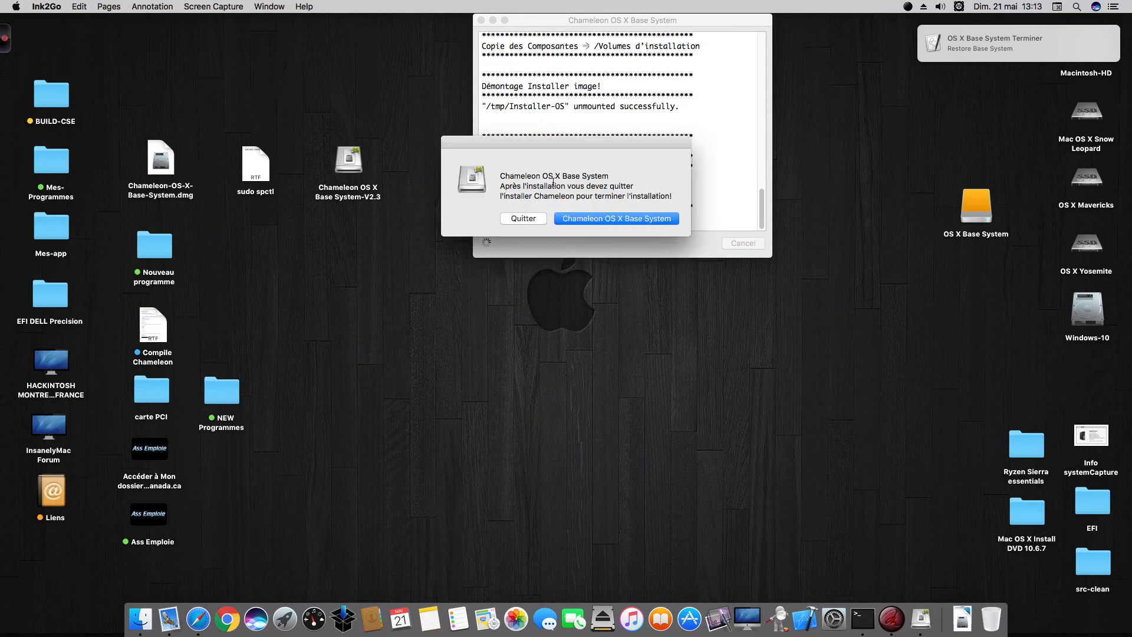
Step: Choose to install Chameleon on the restored base system and continue past the introduction of the Chameleon Enoch v2.4svn r2881 installer
{"action": "left_click_drag", "start_coordinate": [553, 143], "coordinate": [617, 245]}
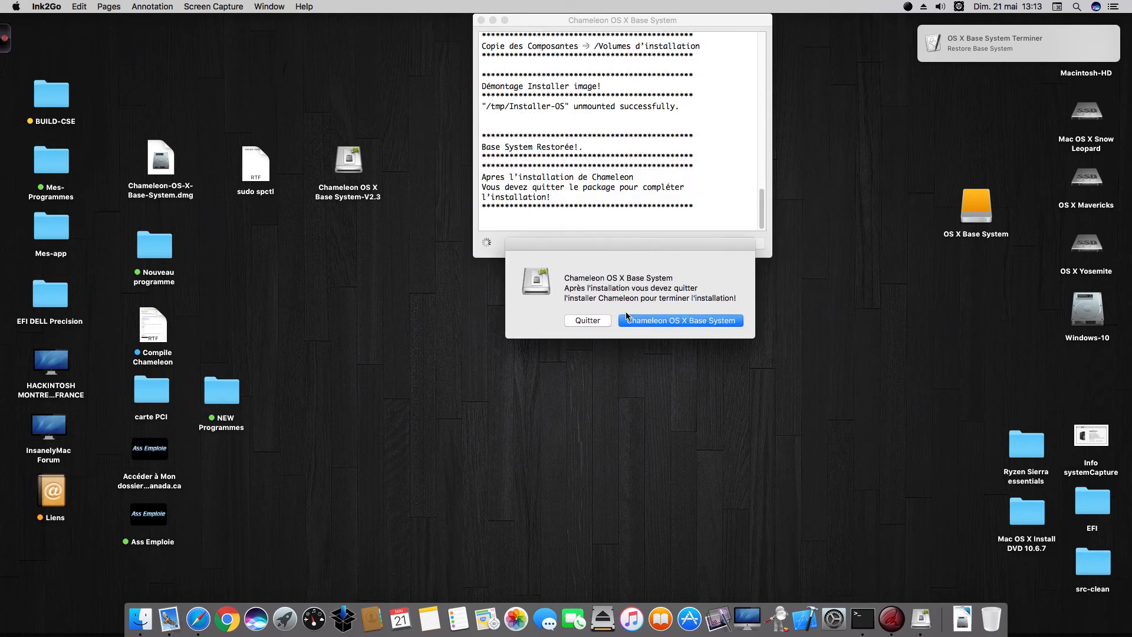
{"action": "left_click", "coordinate": [670, 324]}
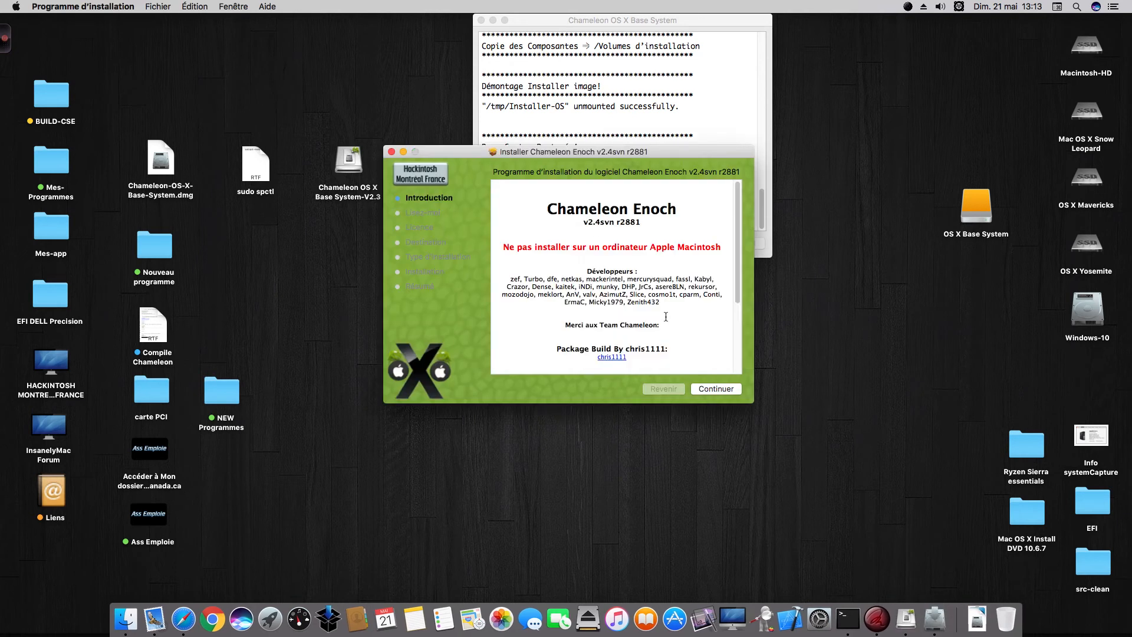
{"action": "left_click_drag", "start_coordinate": [582, 223], "coordinate": [649, 222]}
{"action": "left_click", "coordinate": [543, 232]}
{"action": "left_click_drag", "start_coordinate": [464, 151], "coordinate": [531, 281]}
{"action": "left_click", "coordinate": [786, 517]}
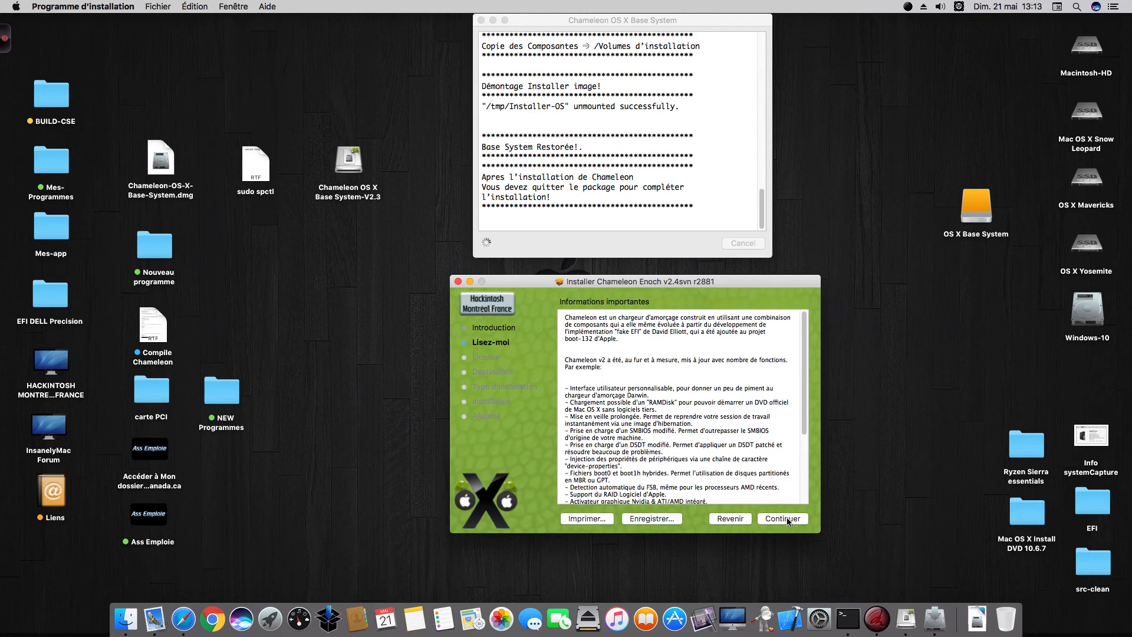
Step: Continue past the read-me, accept the licence and select OS X Base System as the installation destination
{"action": "left_click", "coordinate": [786, 518]}
{"action": "left_click", "coordinate": [786, 518]}
{"action": "key", "text": "Return"}
{"action": "left_click", "coordinate": [758, 387]}
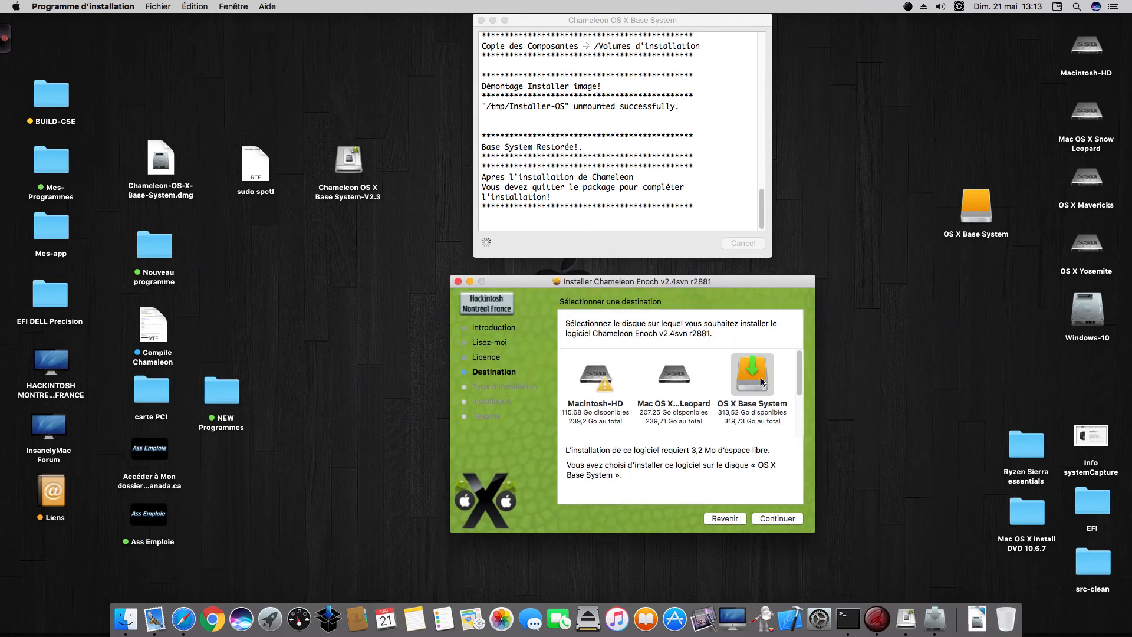
{"action": "left_click", "coordinate": [777, 518]}
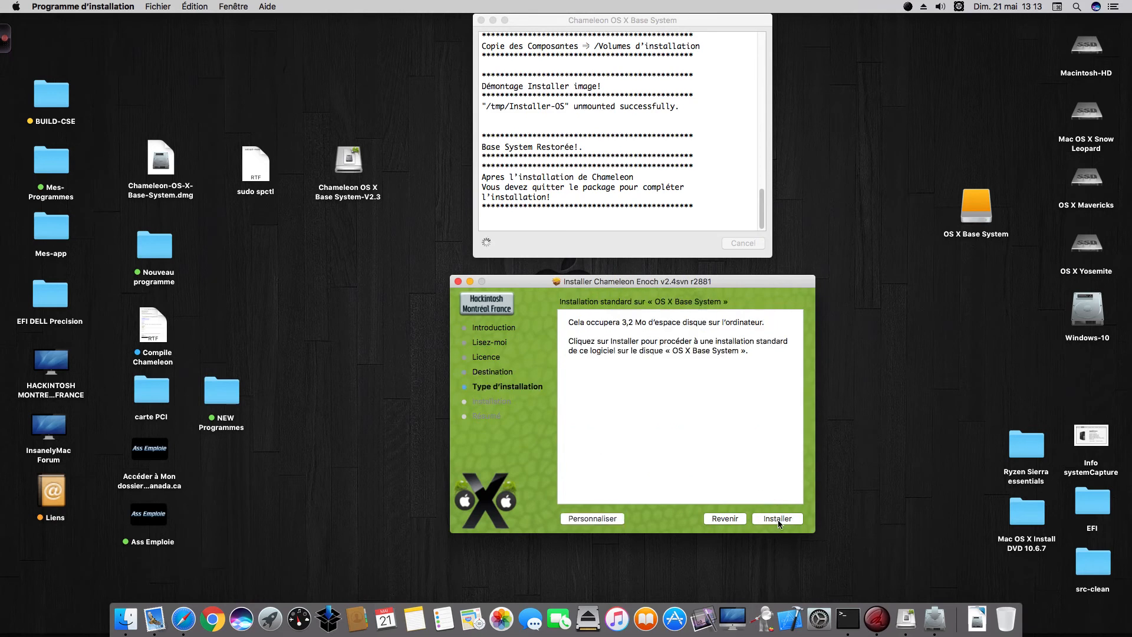
Step: Customise the Chameleon installation and include the macOS Sierra 10.12.5 kernel
{"action": "left_click", "coordinate": [603, 519]}
{"action": "left_click", "coordinate": [565, 327]}
{"action": "left_click", "coordinate": [574, 338]}
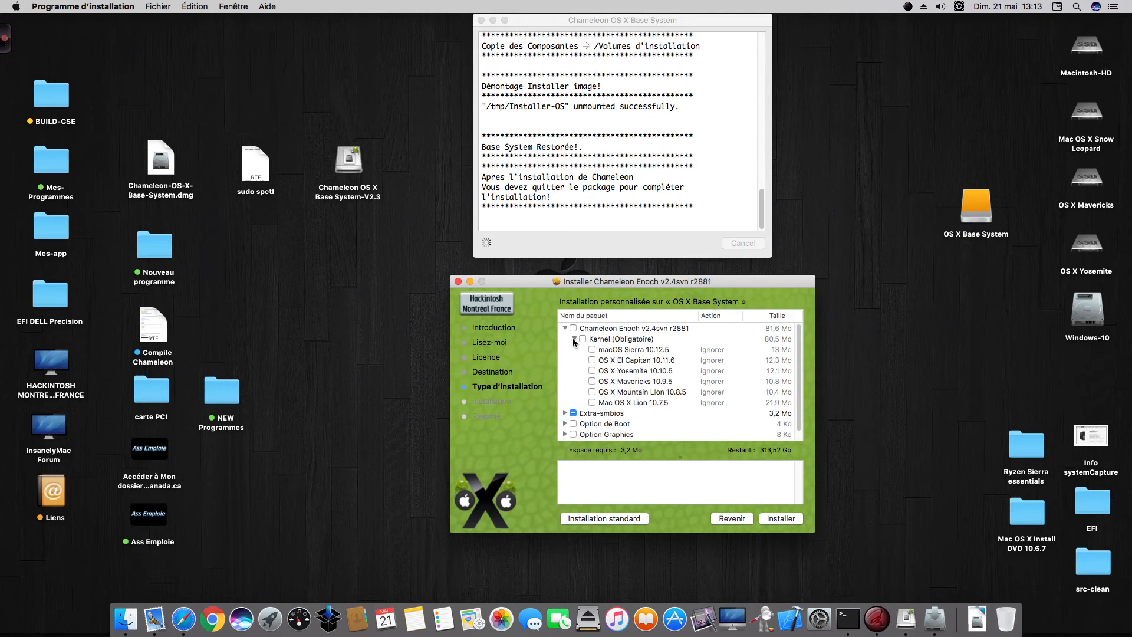
{"action": "left_click", "coordinate": [592, 349]}
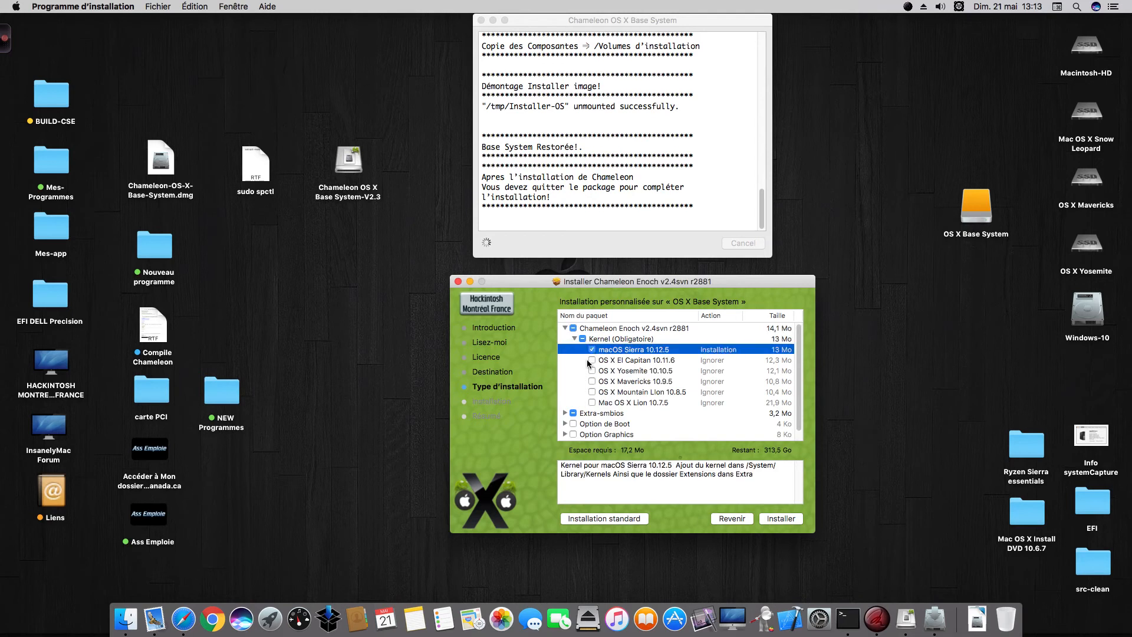
{"action": "mouse_move", "coordinate": [539, 278]}
{"action": "left_mouse_down"}
{"action": "mouse_move", "coordinate": [521, 264]}
{"action": "mouse_move", "coordinate": [520, 274]}
{"action": "left_mouse_up"}
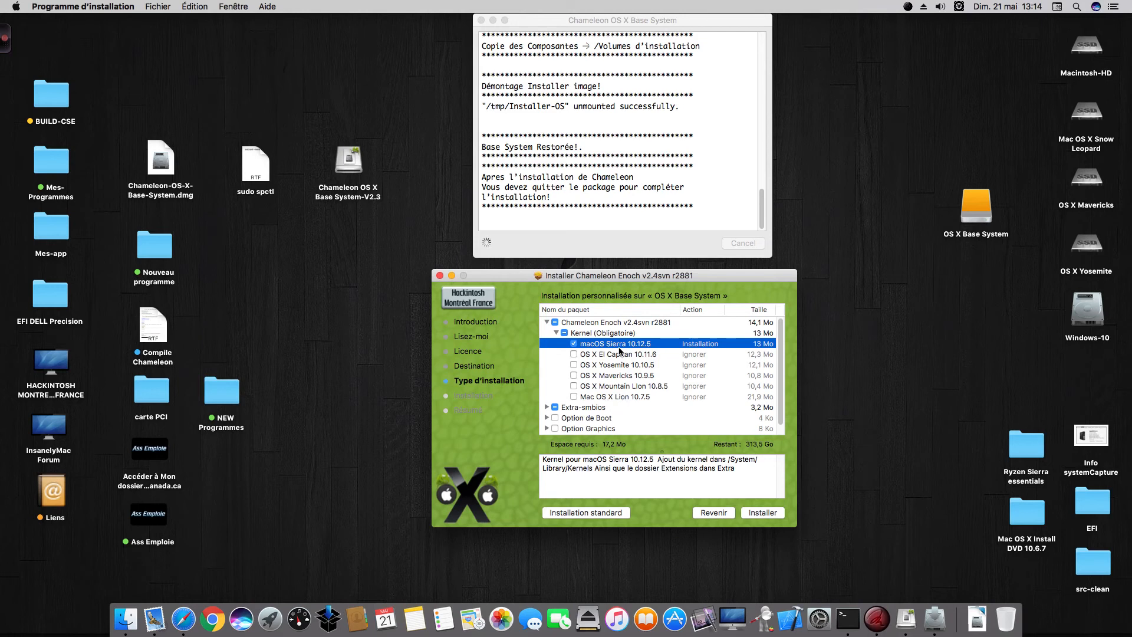
{"action": "left_click_drag", "start_coordinate": [504, 271], "coordinate": [504, 269]}
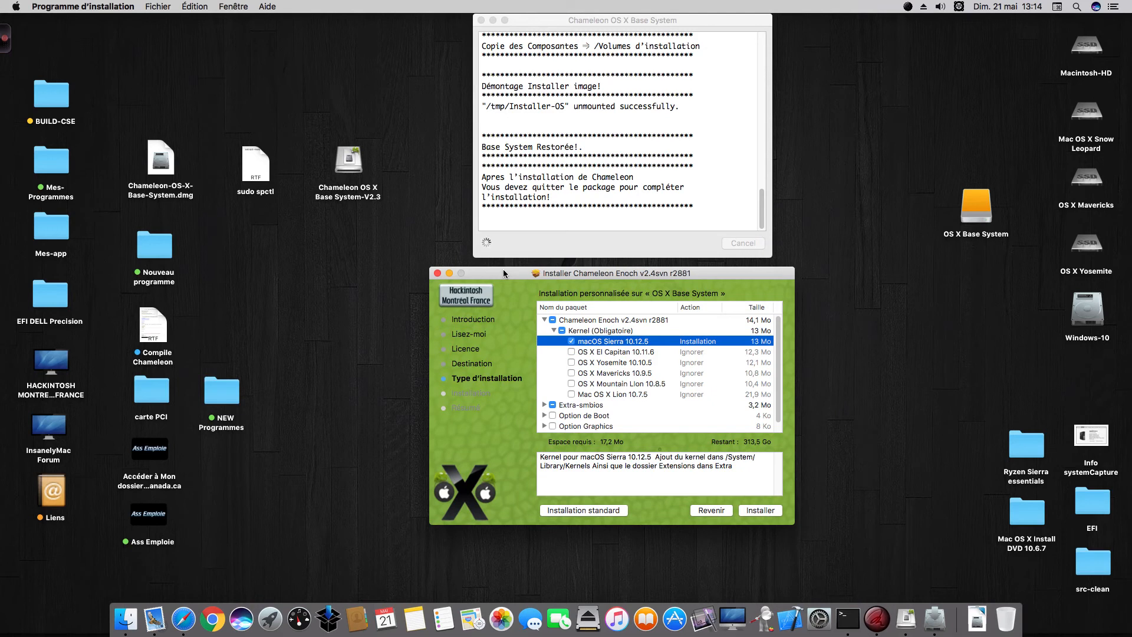
Step: Include the PC iMac14,1 smbios from the Extra-smbios packages
{"action": "left_click", "coordinate": [544, 404]}
{"action": "left_click", "coordinate": [553, 395]}
{"action": "scroll", "coordinate": [553, 399], "scroll_direction": "down", "scroll_amount": 2}
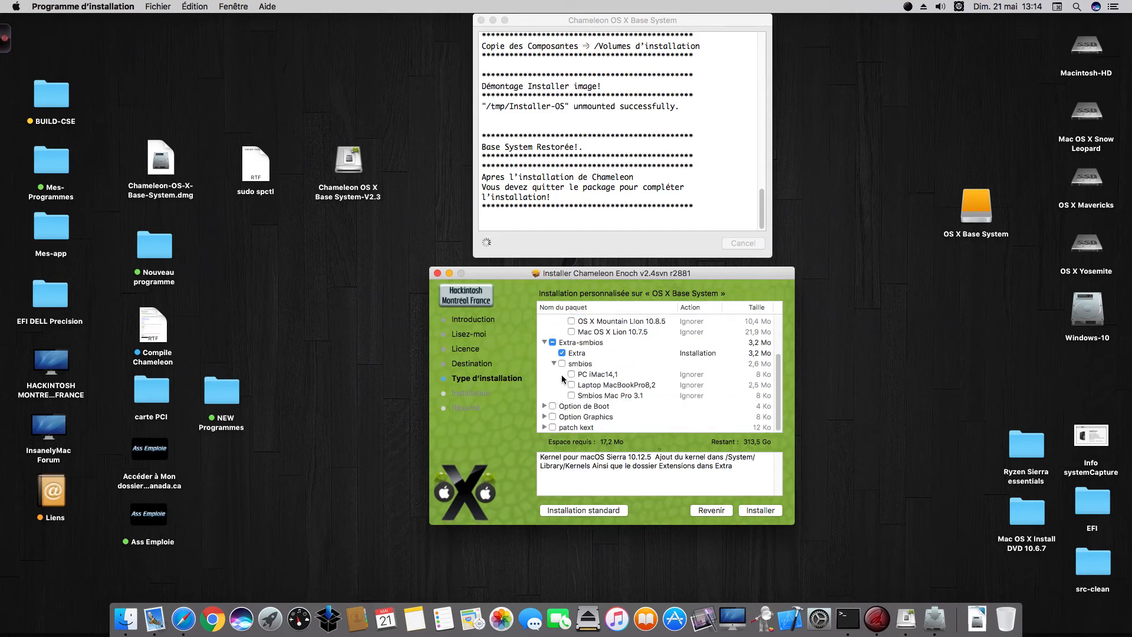
{"action": "left_click", "coordinate": [570, 373]}
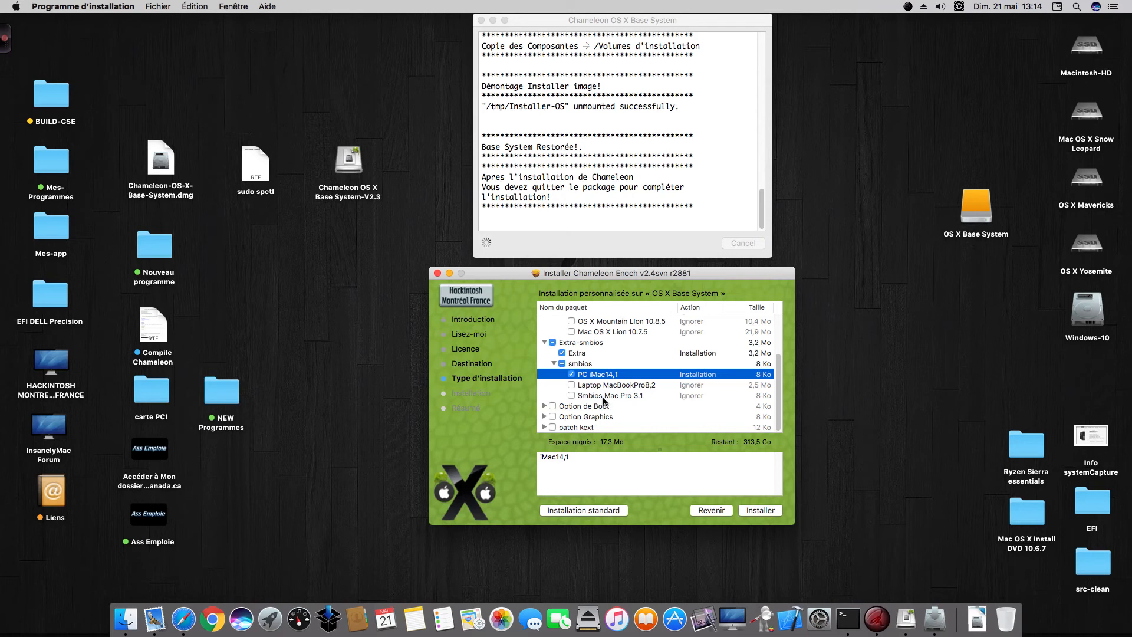
{"action": "scroll", "coordinate": [604, 401], "scroll_direction": "up", "scroll_amount": 5}
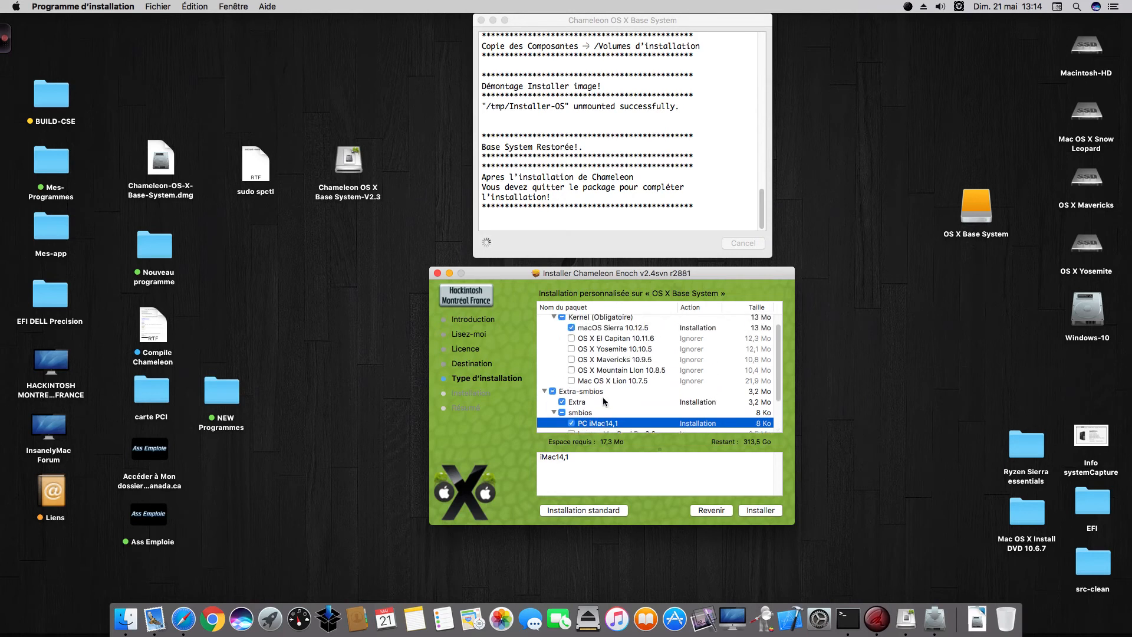
{"action": "scroll", "coordinate": [604, 401], "scroll_direction": "down", "scroll_amount": 5}
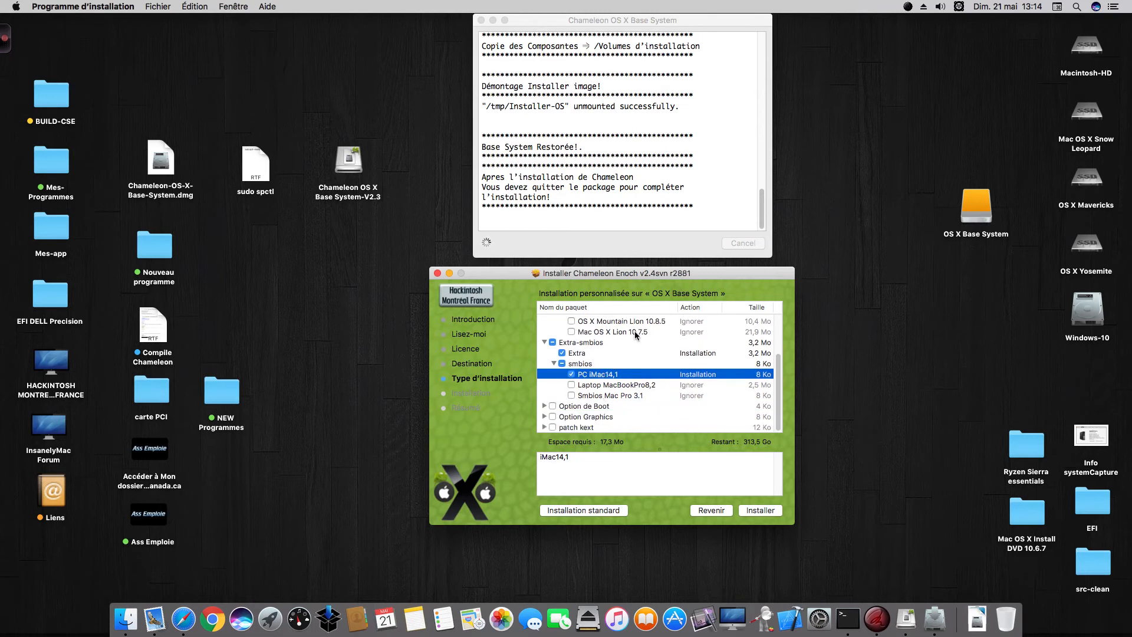
Step: Enable the dart=0 and PCIRootUID=1 boot options for the Chameleon installation
{"action": "left_click", "coordinate": [545, 407]}
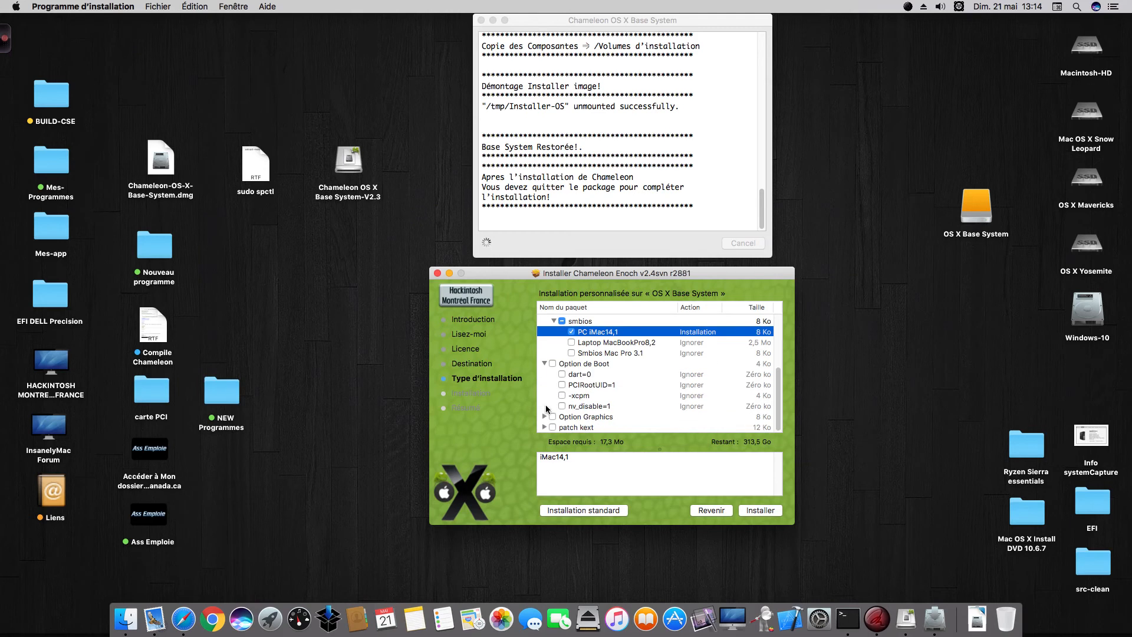
{"action": "left_click", "coordinate": [563, 374]}
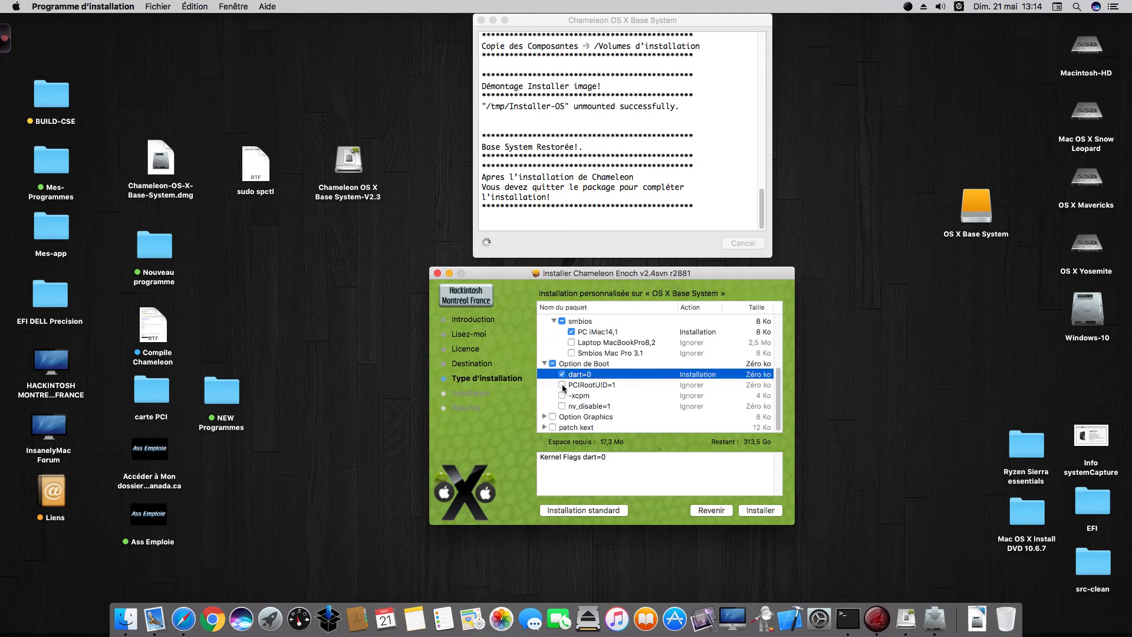
{"action": "left_click", "coordinate": [561, 385]}
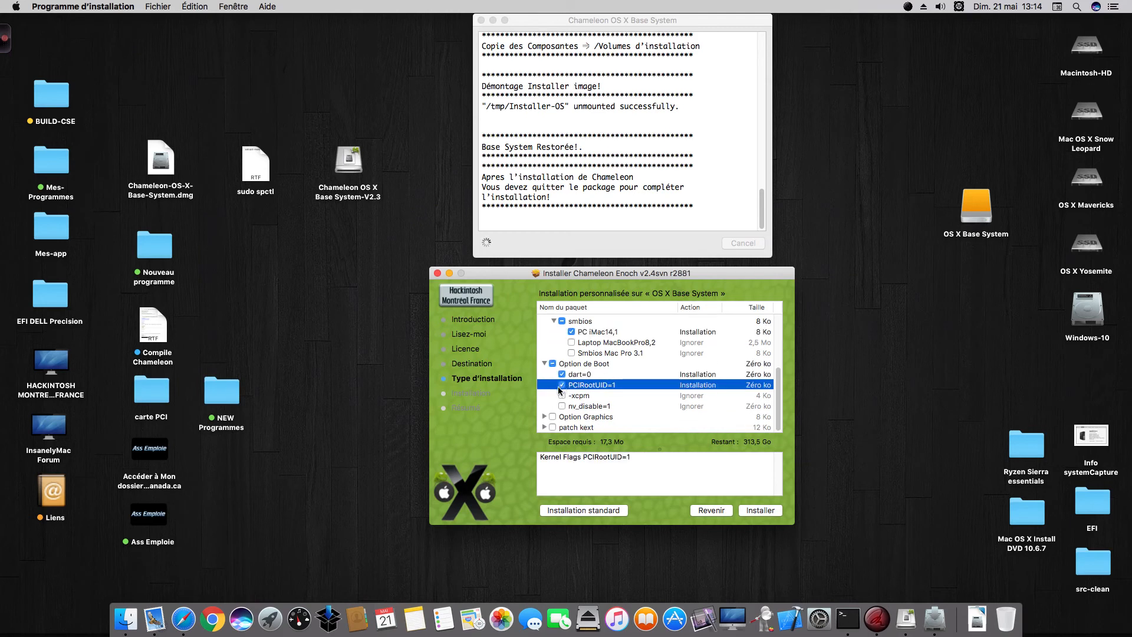
Step: Include the -xcpm boot option and the Graphics Enabler Yes graphics option in the Chameleon installation
{"action": "left_click", "coordinate": [561, 395]}
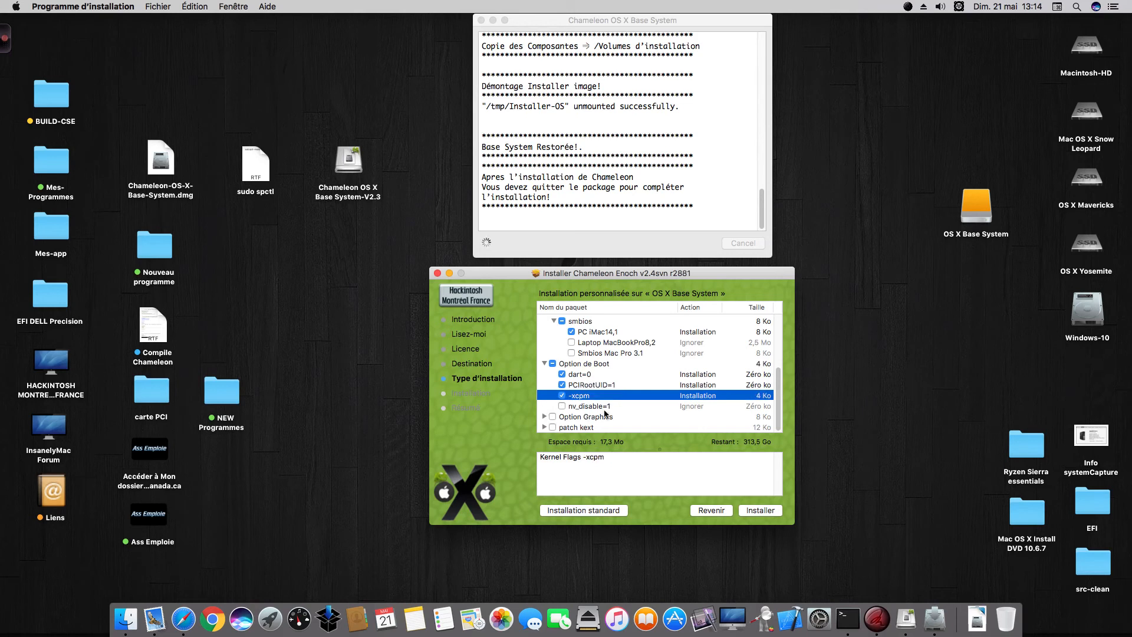
{"action": "left_click", "coordinate": [544, 417]}
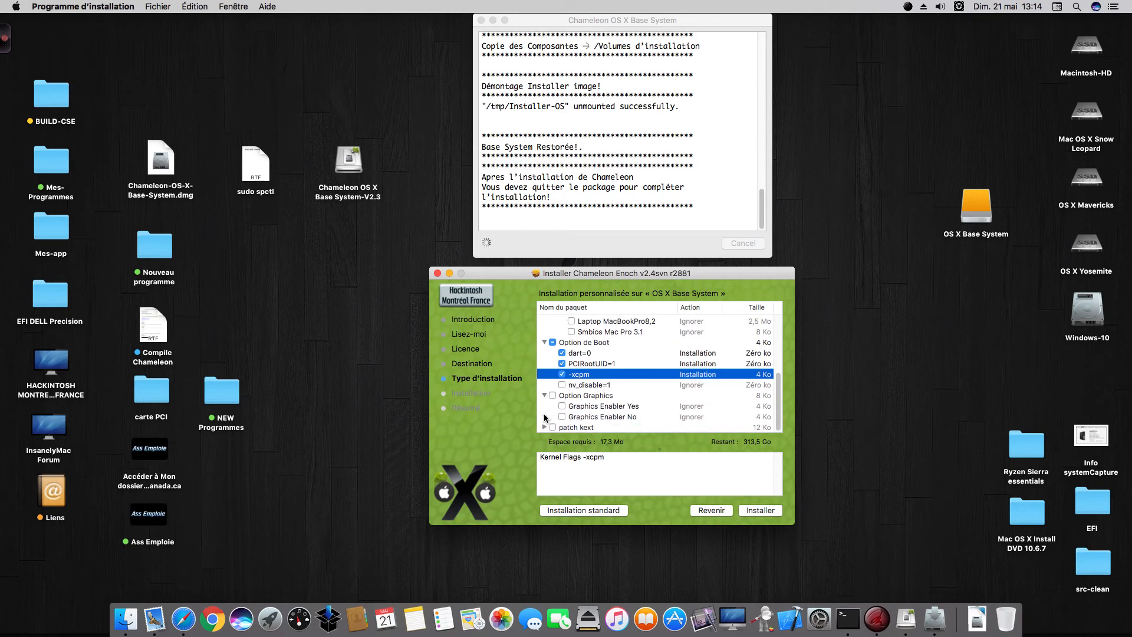
{"action": "left_click", "coordinate": [560, 406]}
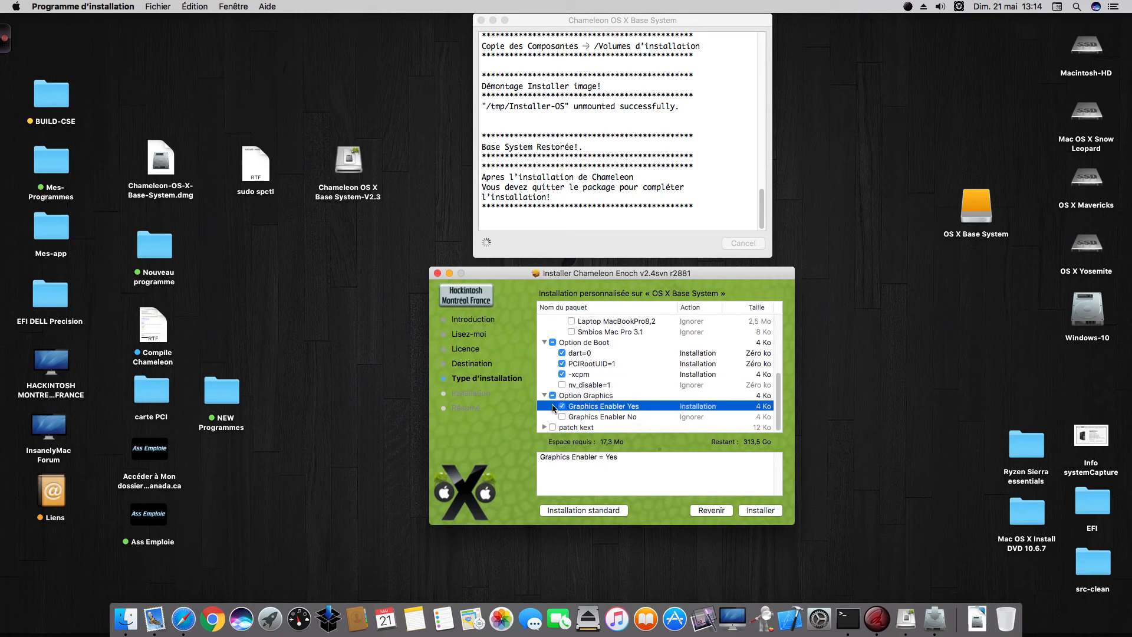
Step: Include the AICPMPatc and AppleRTC kext patches in the Chameleon installation
{"action": "left_click", "coordinate": [544, 425]}
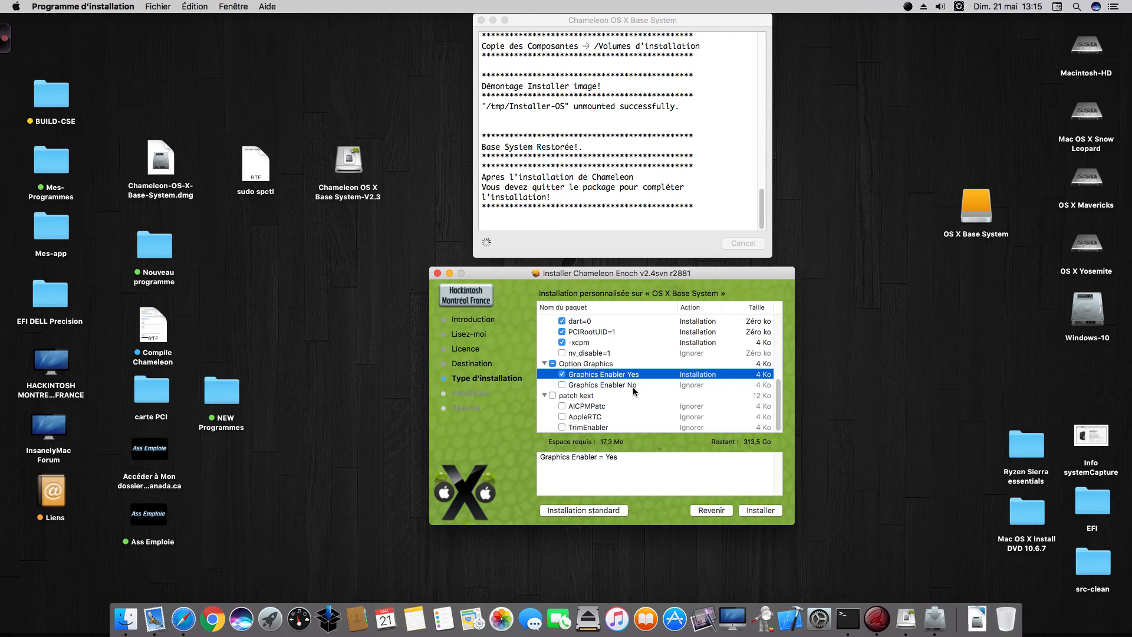
{"action": "left_click", "coordinate": [561, 407]}
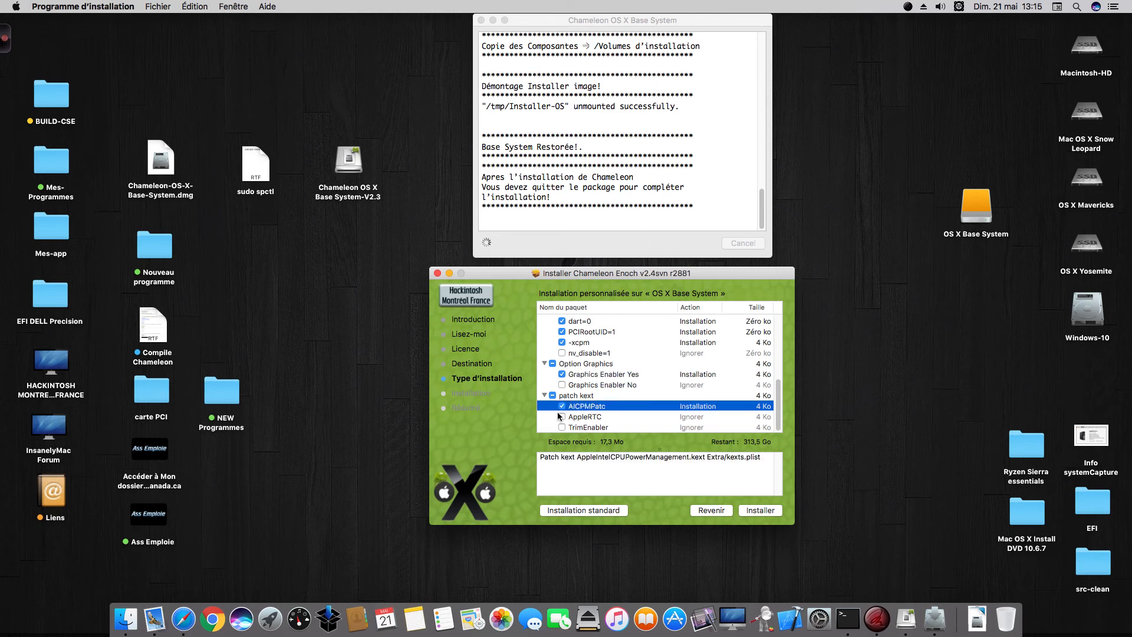
{"action": "left_click", "coordinate": [562, 416]}
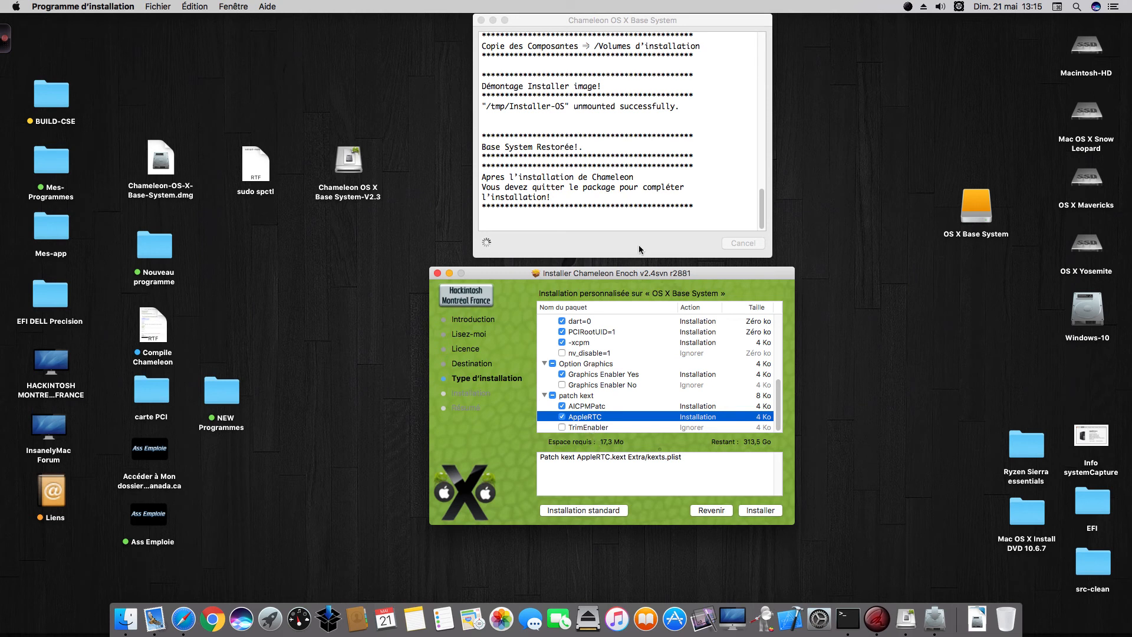
Step: Run the customised Chameleon installation, authorise it with the account password and close the finished installer
{"action": "left_click_drag", "start_coordinate": [512, 271], "coordinate": [508, 268]}
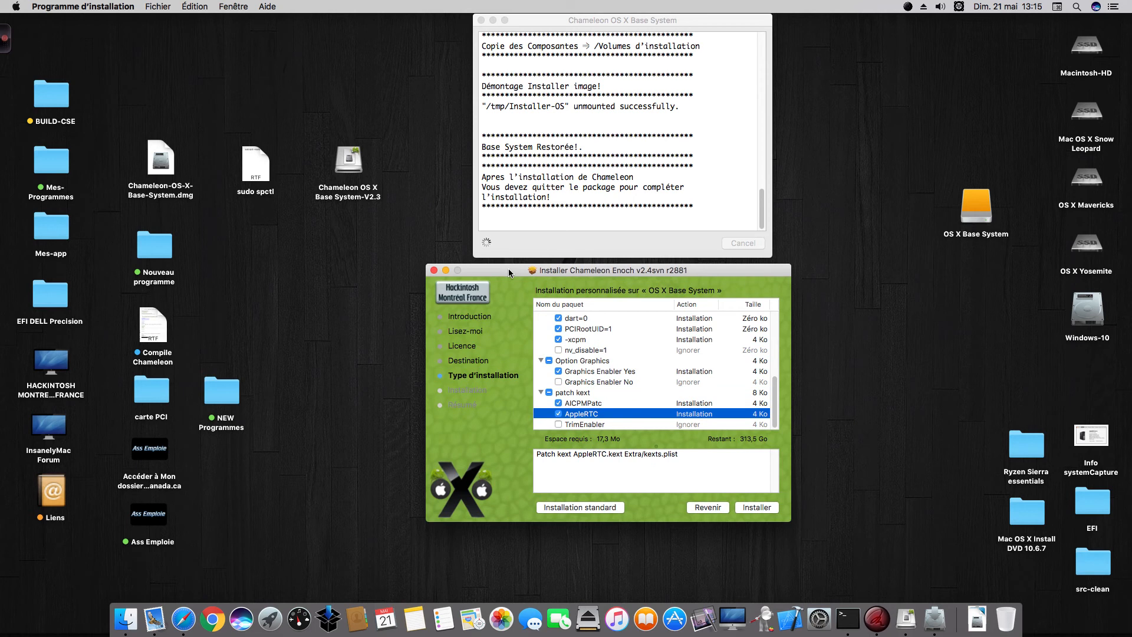
{"action": "left_click", "coordinate": [755, 507]}
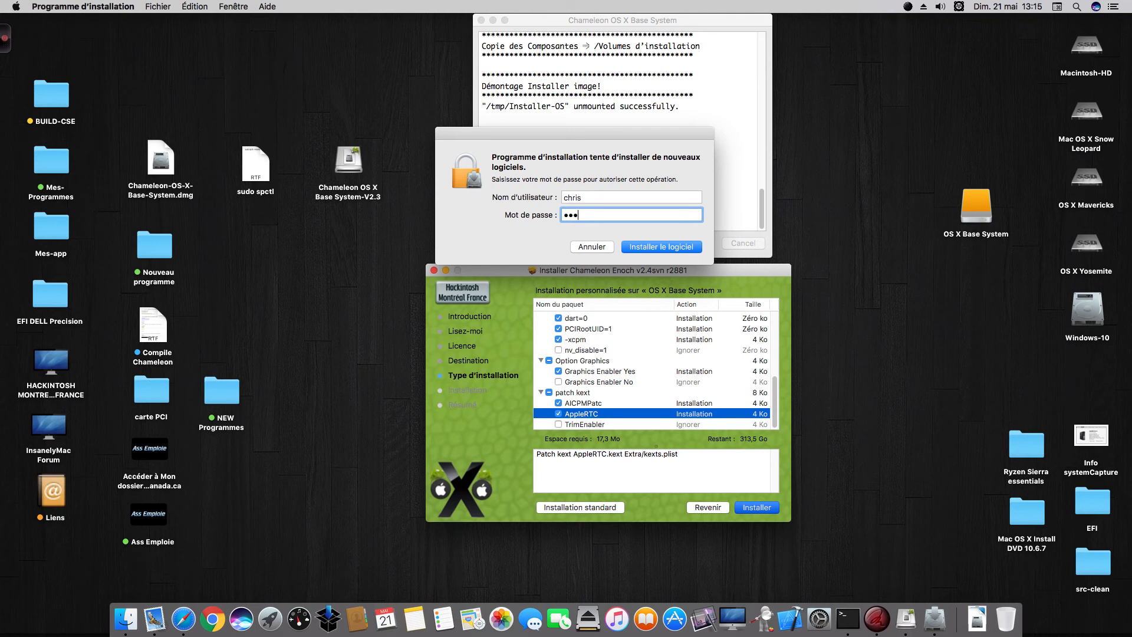
{"action": "key", "text": "Return"}
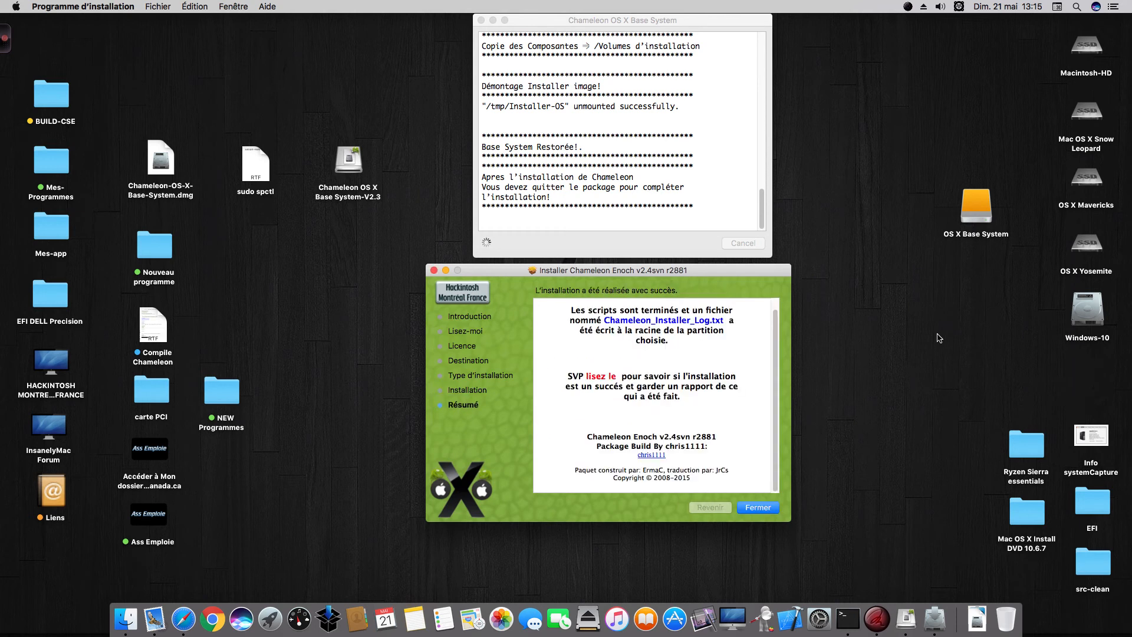
{"action": "left_click", "coordinate": [758, 507]}
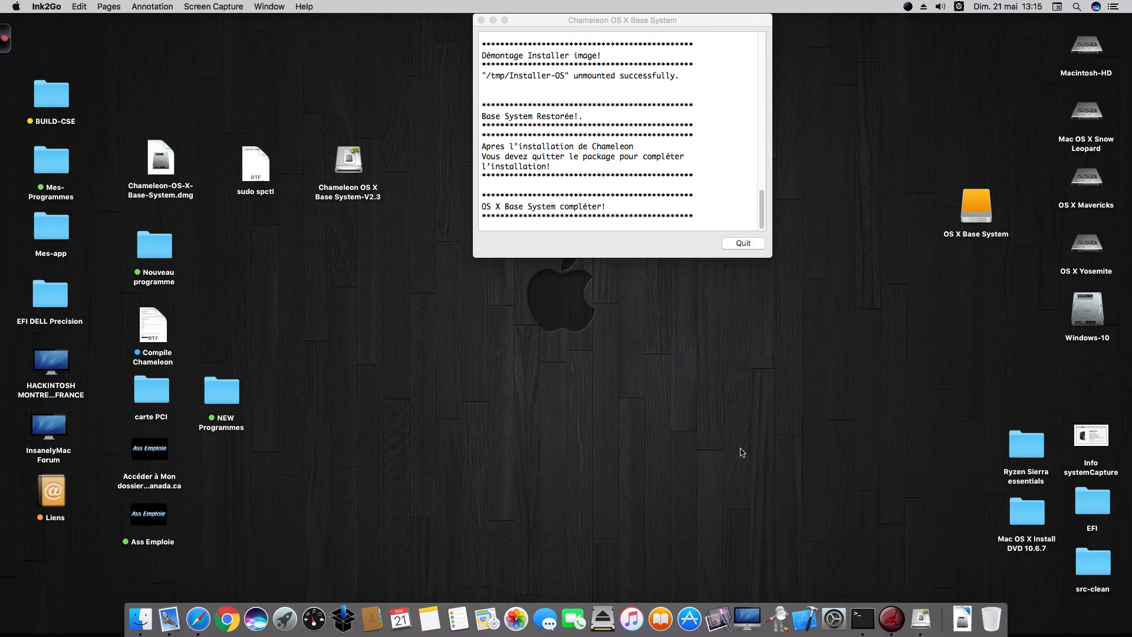
Step: Save the Chameleon OS X Base System output log to the Desktop under its default name and place the file above Ryzen Sierra essentials
{"action": "scroll", "coordinate": [524, 196], "scroll_direction": "up", "scroll_amount": 10}
{"action": "scroll", "coordinate": [525, 196], "scroll_direction": "up", "scroll_amount": 10}
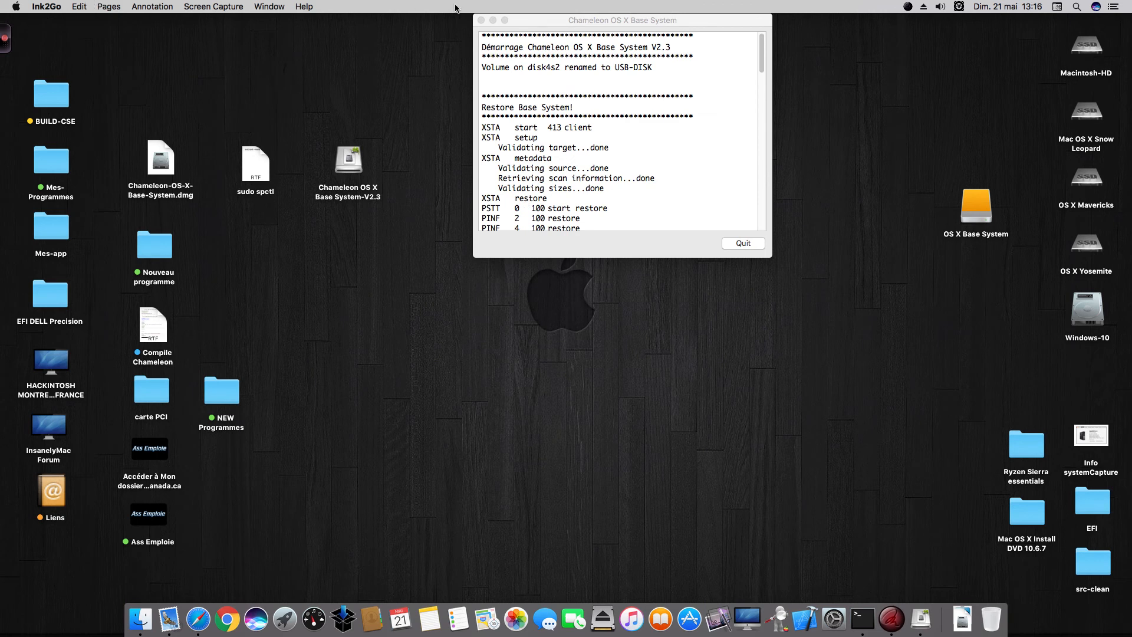
{"action": "left_click", "coordinate": [499, 16]}
{"action": "left_click", "coordinate": [171, 6]}
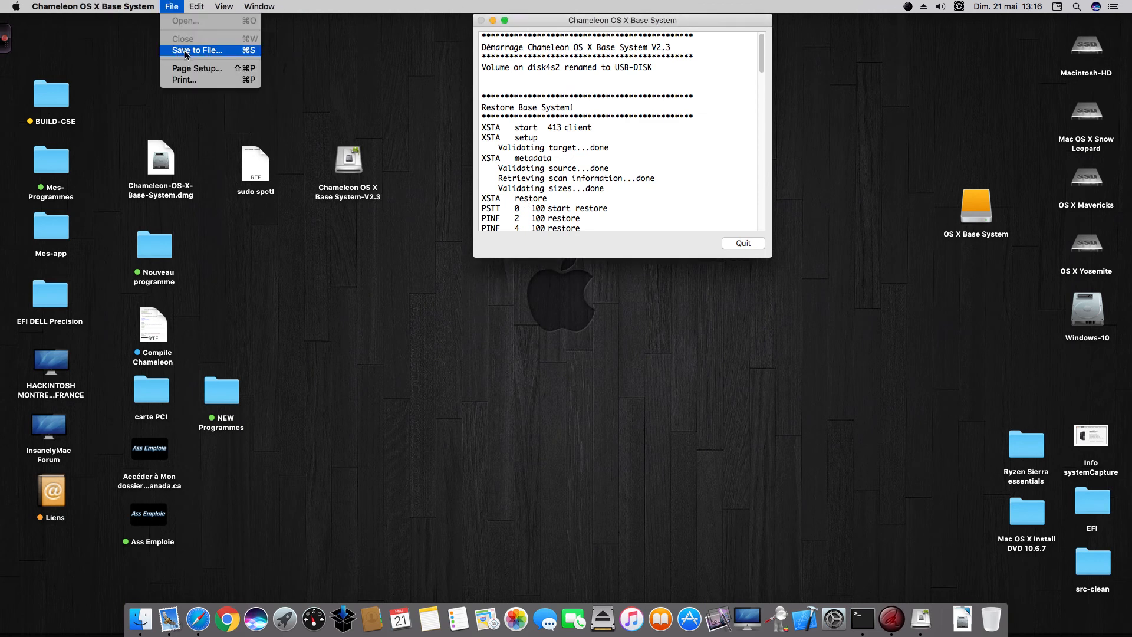
{"action": "left_click", "coordinate": [187, 51]}
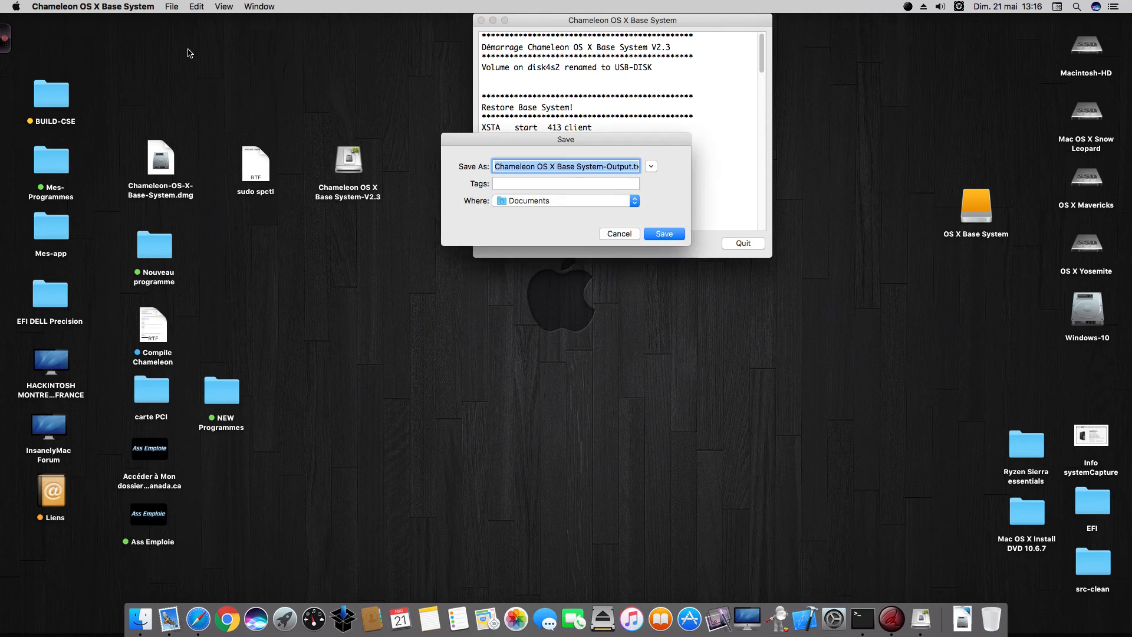
{"action": "left_click", "coordinate": [558, 199]}
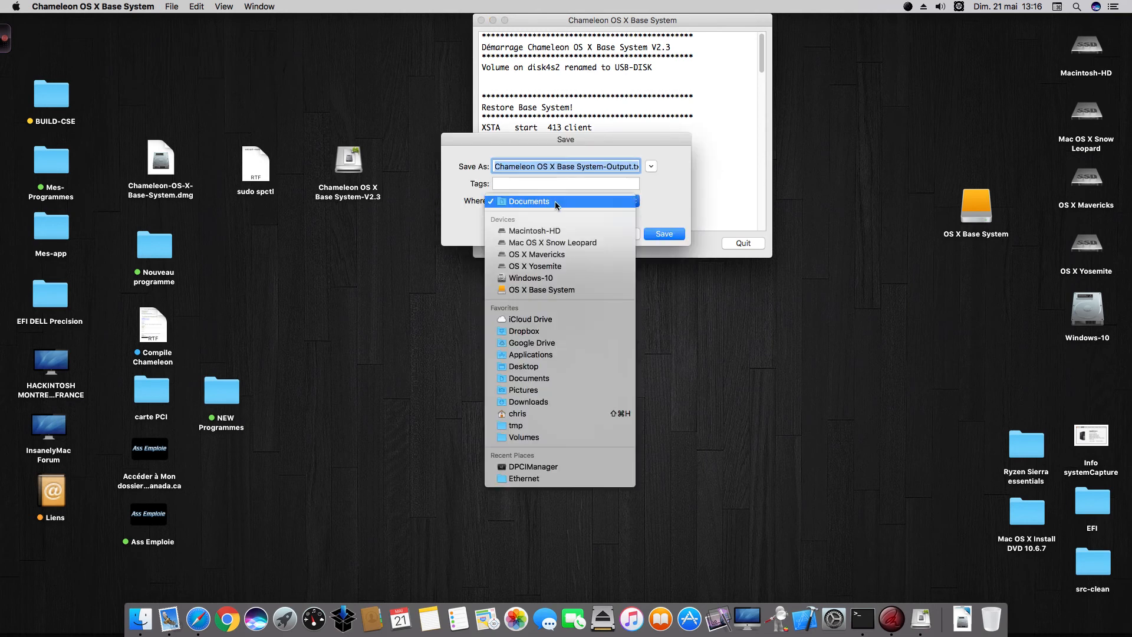
{"action": "left_click", "coordinate": [548, 401]}
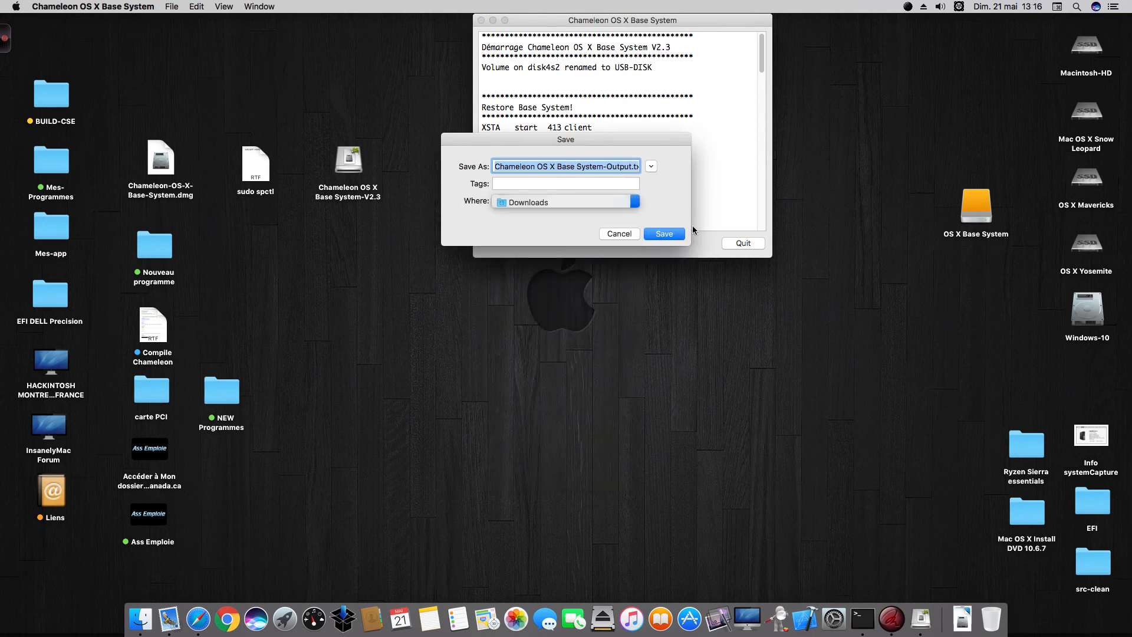
{"action": "left_click", "coordinate": [520, 201]}
{"action": "left_click", "coordinate": [534, 367]}
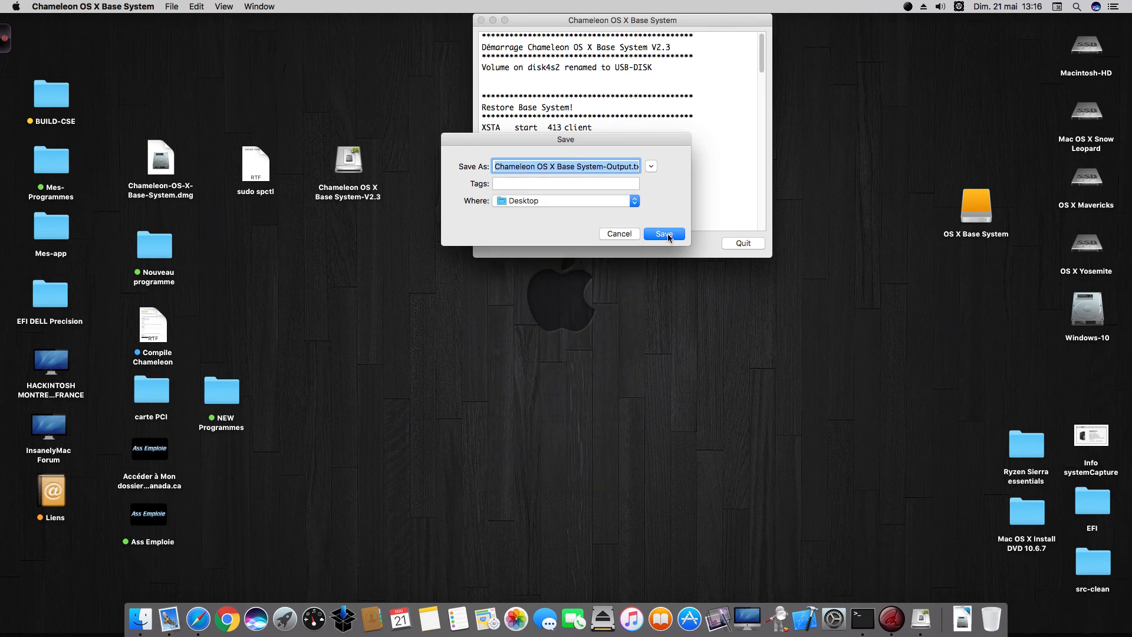
{"action": "left_click", "coordinate": [665, 233]}
{"action": "left_click_drag", "start_coordinate": [949, 37], "coordinate": [1011, 365]}
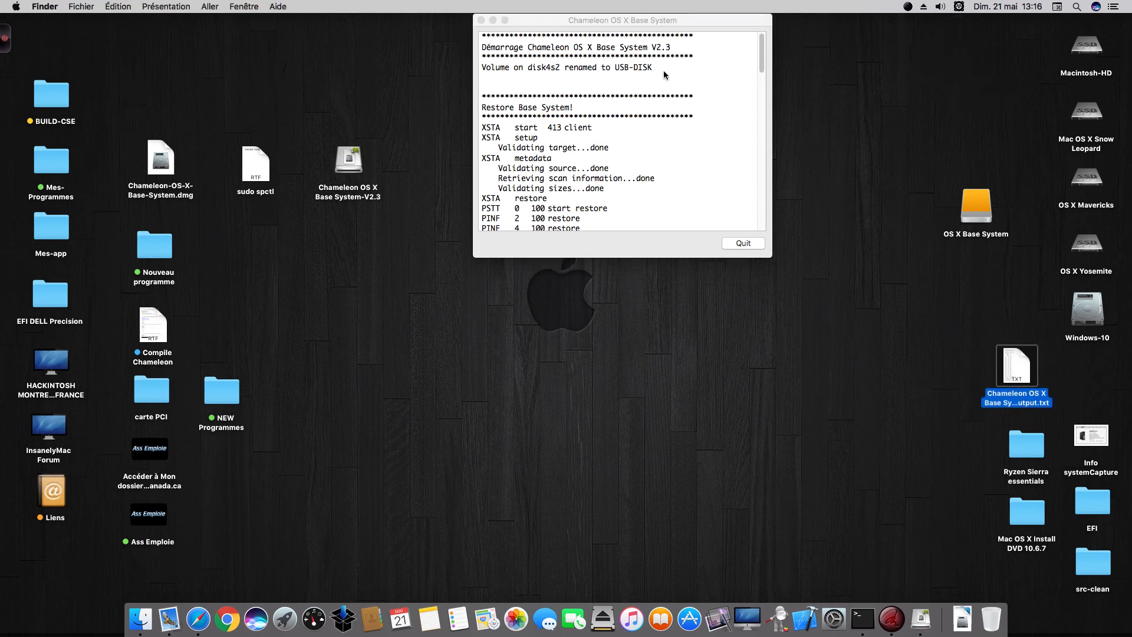
Step: Quit the Chameleon OS X Base System tool
{"action": "left_click_drag", "start_coordinate": [555, 23], "coordinate": [541, 38]}
{"action": "left_click", "coordinate": [1019, 379]}
{"action": "left_click", "coordinate": [722, 257]}
{"action": "left_click", "coordinate": [760, 259]}
Step: Open the OS X Base System drive and check the added boot and kext patch options in Chameleon_Installer_Log.txt
{"action": "double_click", "coordinate": [973, 214]}
{"action": "left_click_drag", "start_coordinate": [566, 276], "coordinate": [528, 88]}
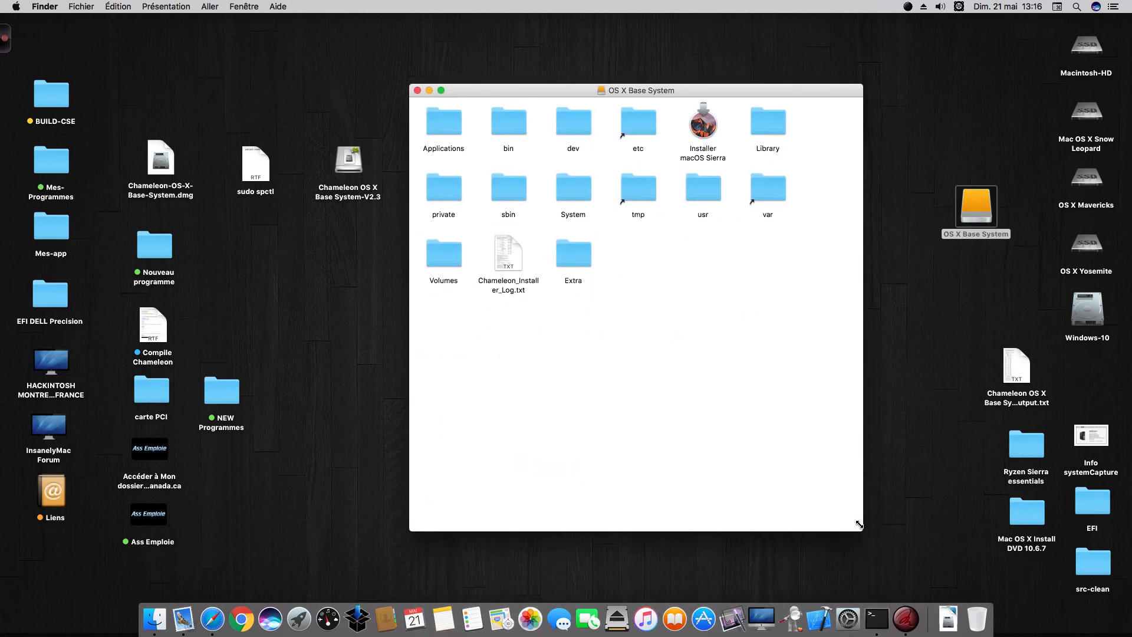
{"action": "left_click_drag", "start_coordinate": [861, 529], "coordinate": [833, 344]}
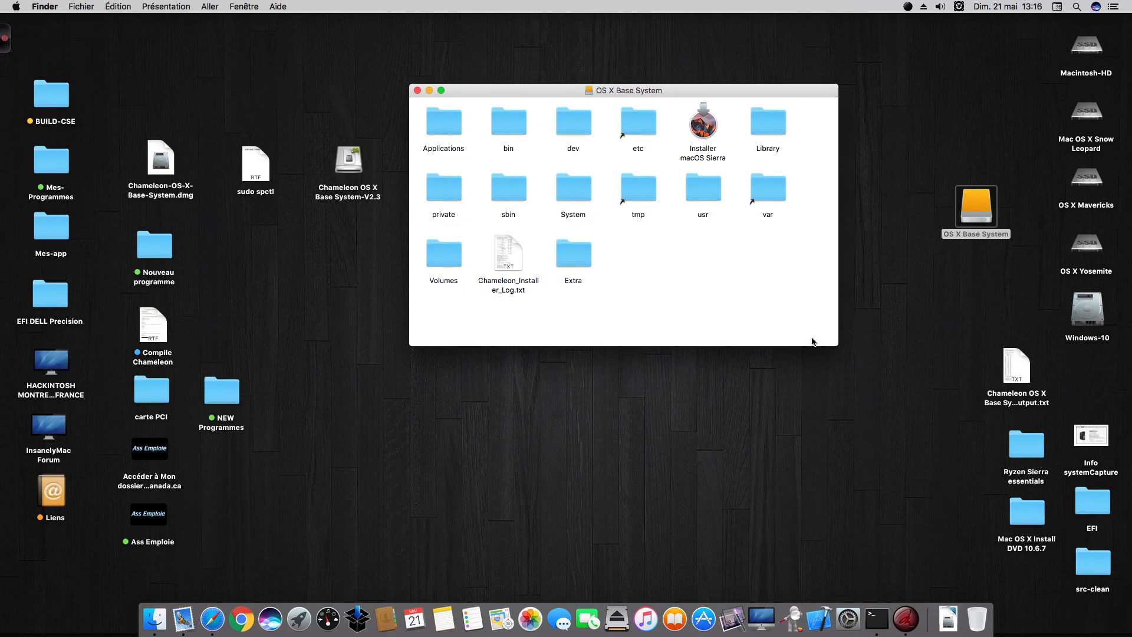
{"action": "double_click", "coordinate": [509, 252]}
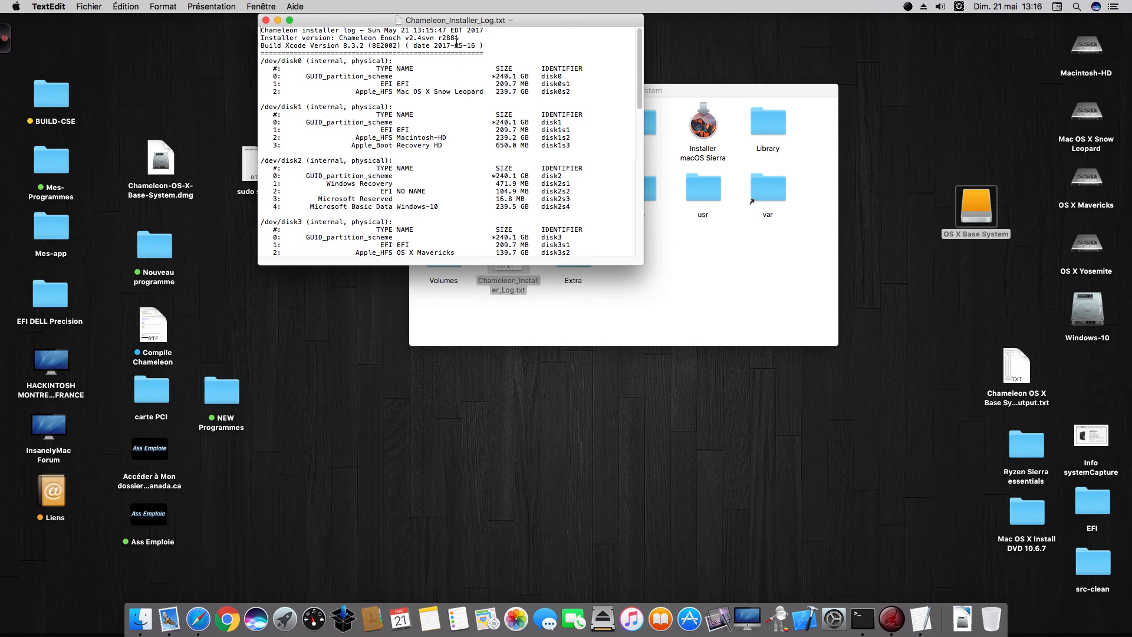
{"action": "scroll", "coordinate": [300, 128], "scroll_direction": "down", "scroll_amount": 15}
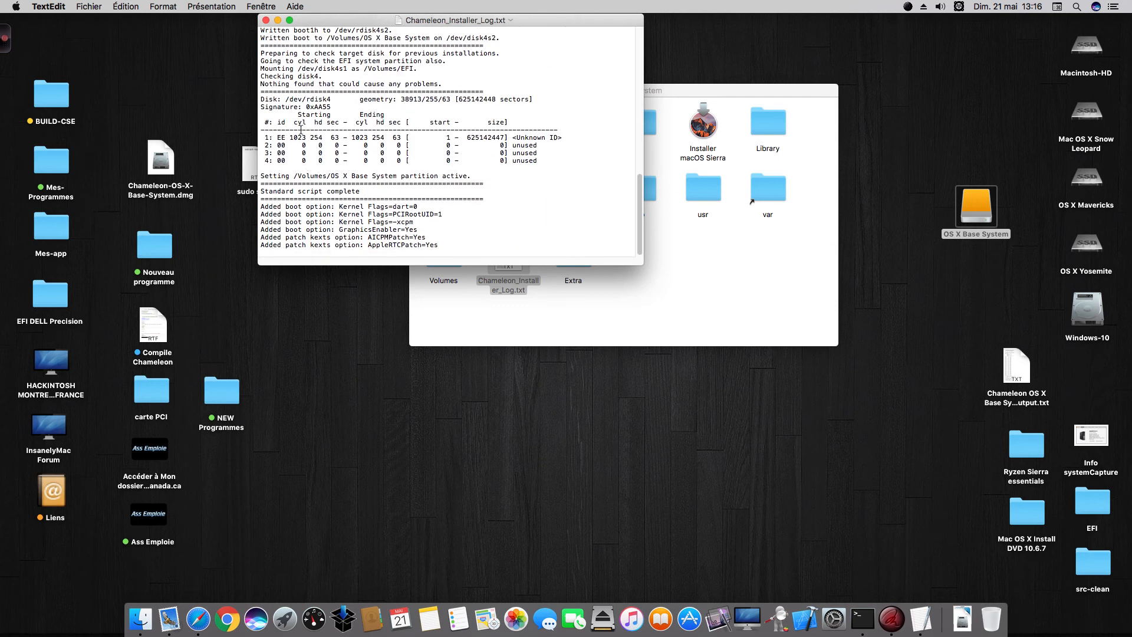
{"action": "left_click_drag", "start_coordinate": [446, 247], "coordinate": [235, 198]}
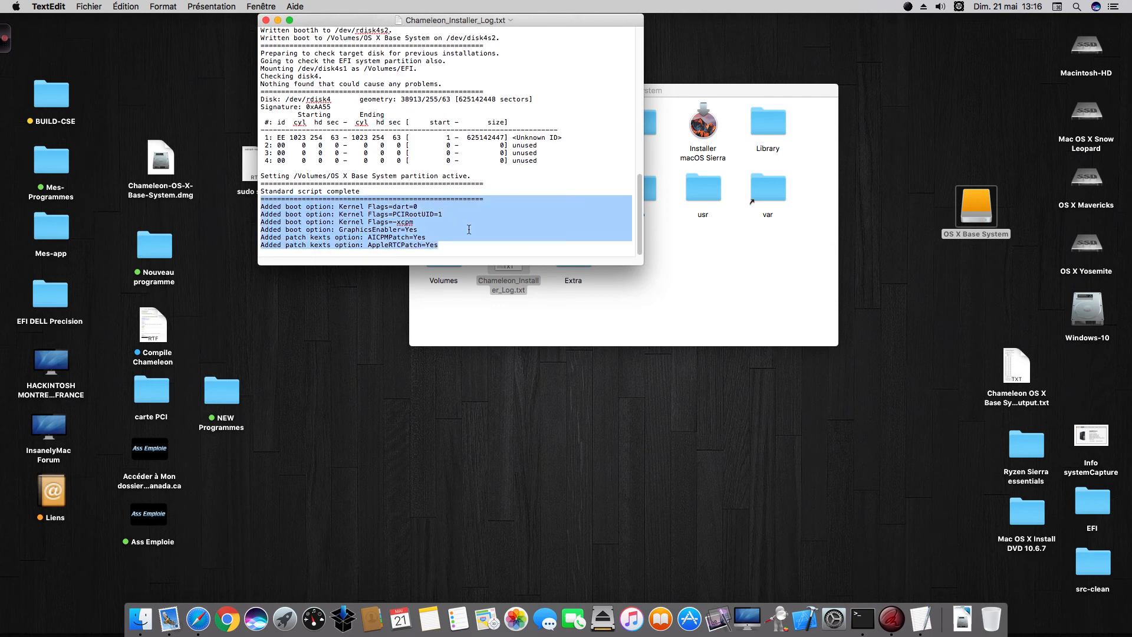
{"action": "key", "text": "BackSpace"}
{"action": "left_click", "coordinate": [265, 21]}
Step: Examine the kexts installed in the Extensions folder inside the drive's Extra folder
{"action": "double_click", "coordinate": [575, 260]}
{"action": "double_click", "coordinate": [455, 134]}
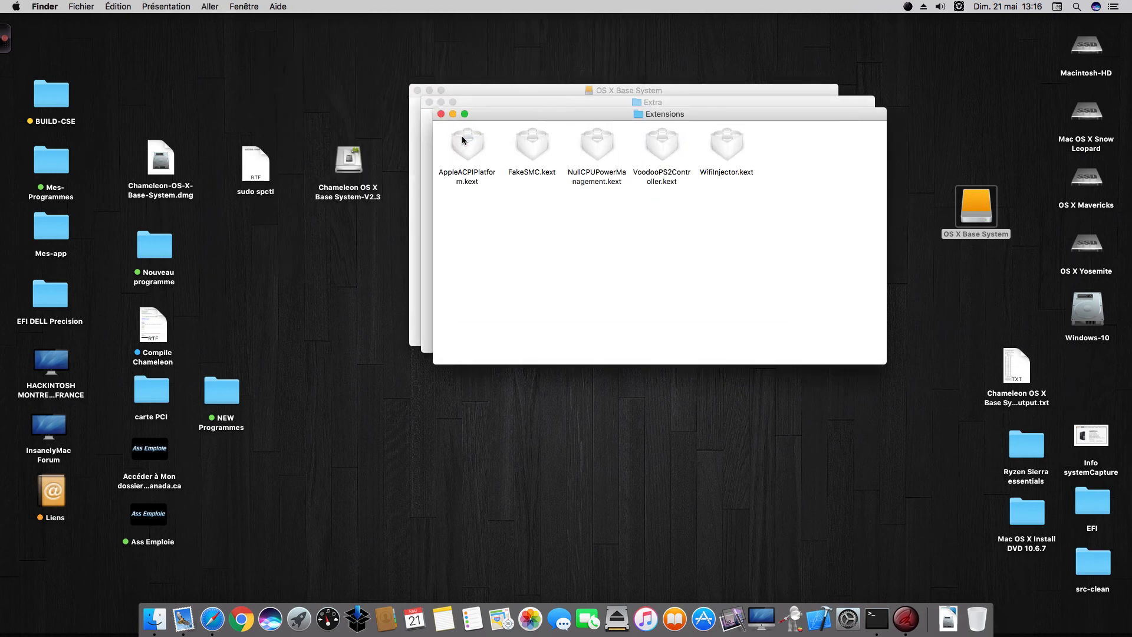
{"action": "left_click_drag", "start_coordinate": [466, 146], "coordinate": [793, 178]}
{"action": "left_click", "coordinate": [531, 214]}
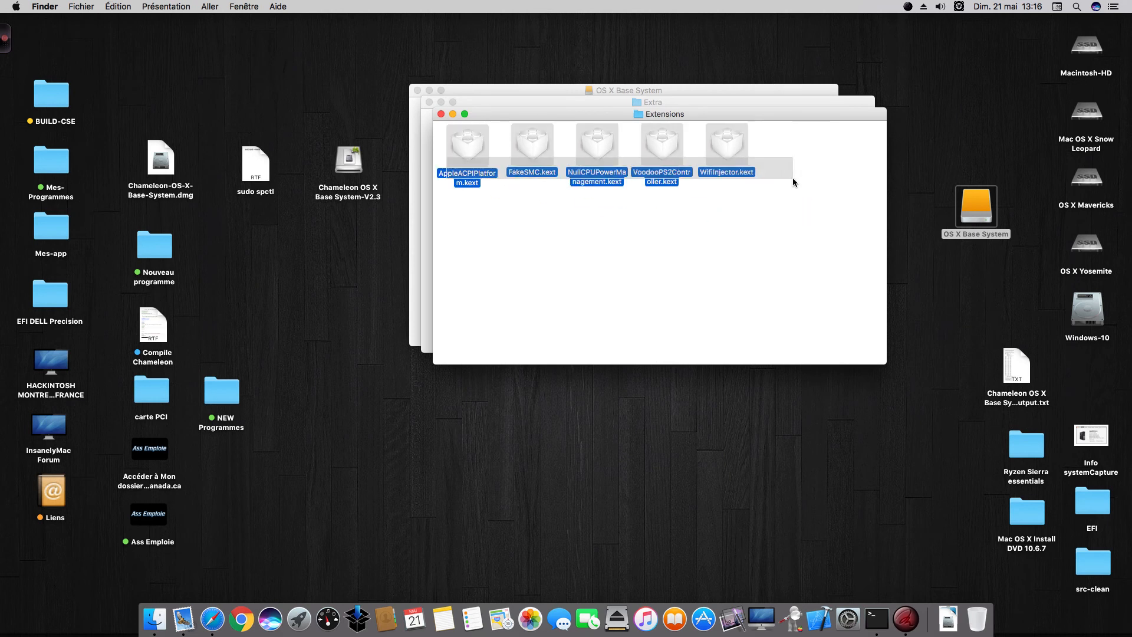
{"action": "left_click", "coordinate": [769, 221]}
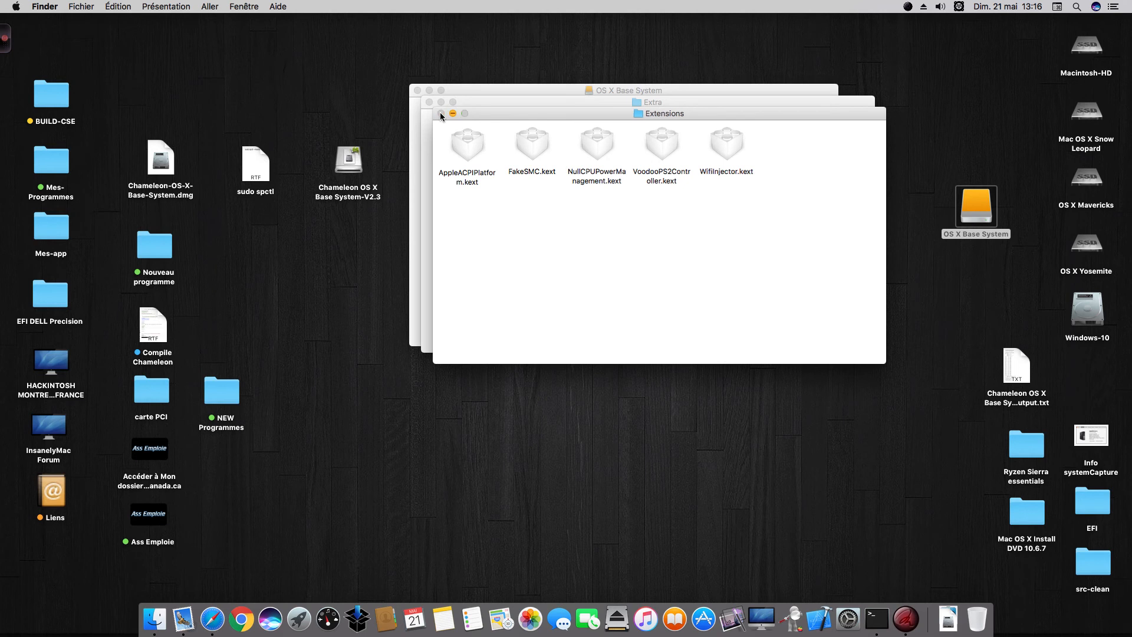
{"action": "left_click", "coordinate": [441, 114]}
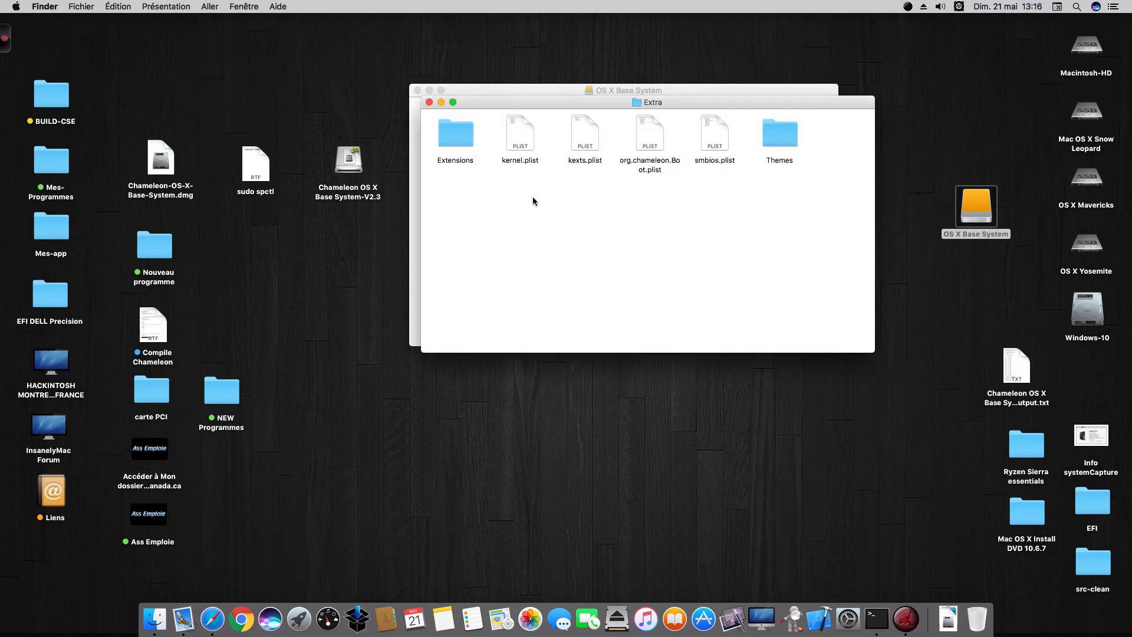
Step: Look over the org.chameleon.Boot, smbios and kexts plist files in the Extra folder
{"action": "left_click", "coordinate": [642, 137]}
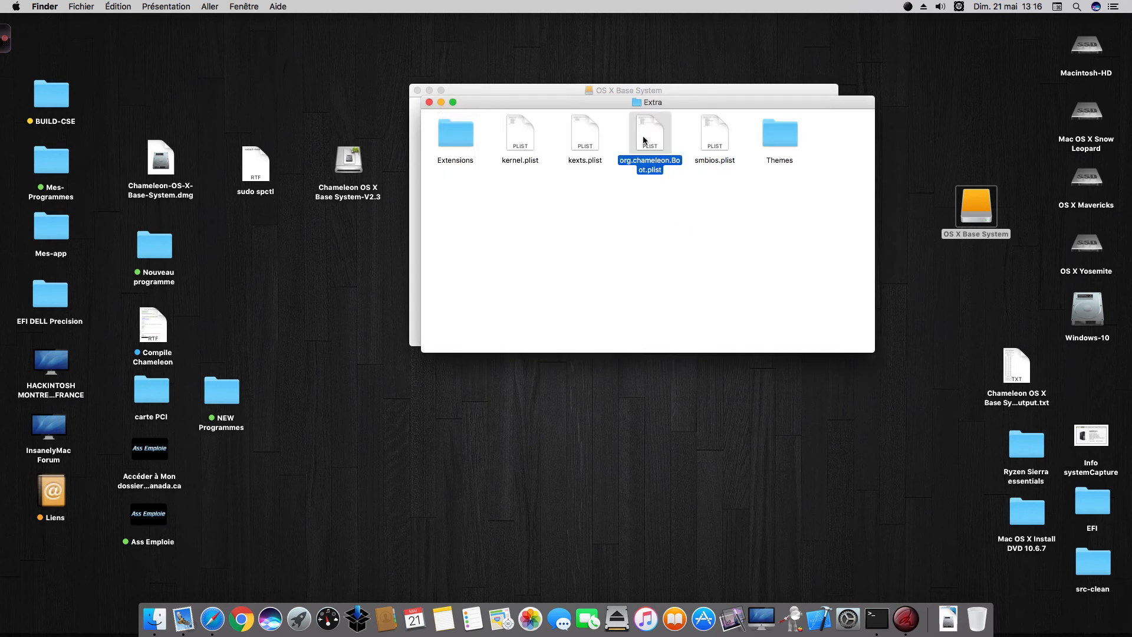
{"action": "left_click", "coordinate": [712, 145]}
{"action": "left_click", "coordinate": [577, 141]}
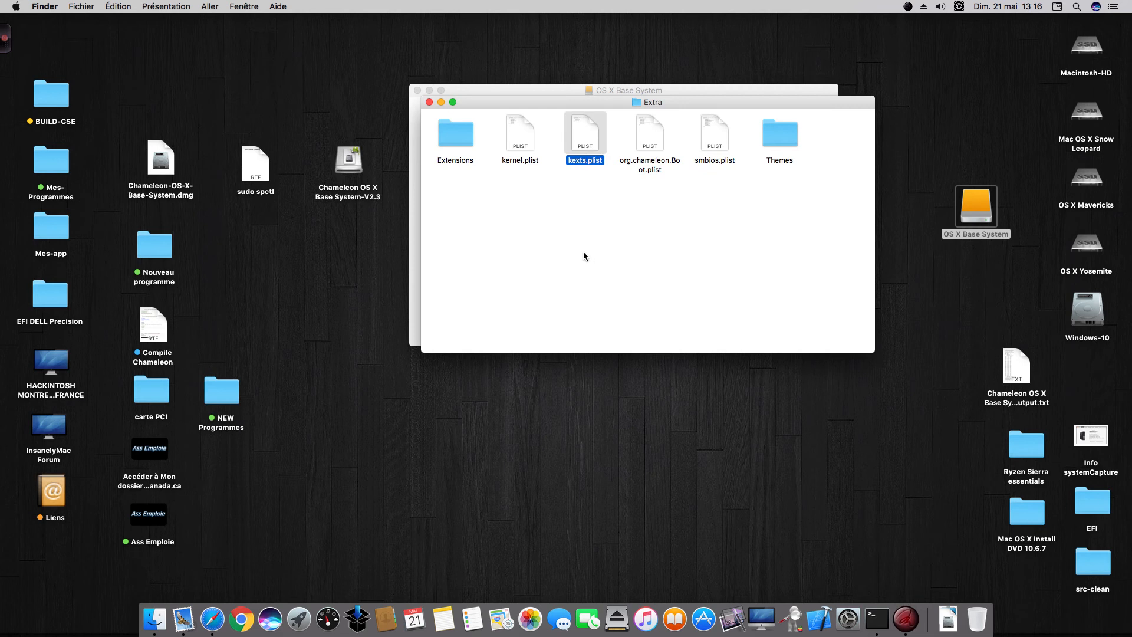
{"action": "left_click", "coordinate": [529, 161]}
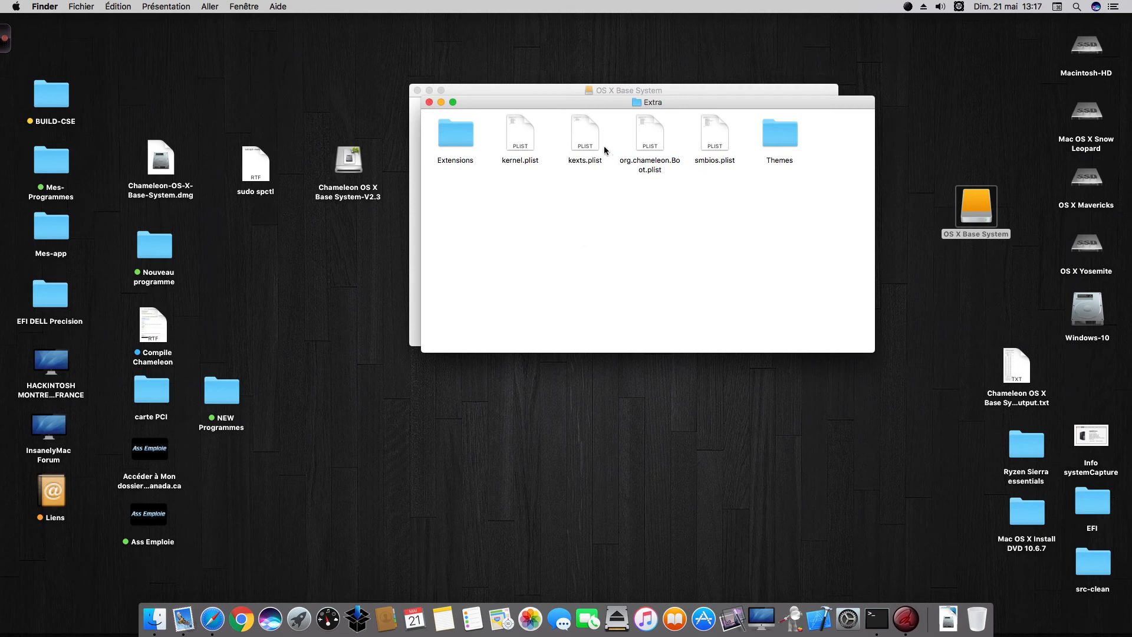
Step: Open kernel.plist in TextEdit to review its kernel patch keys, and close the file and the Extra folder
{"action": "right_click", "coordinate": [524, 137]}
{"action": "mouse_move", "coordinate": [544, 152]}
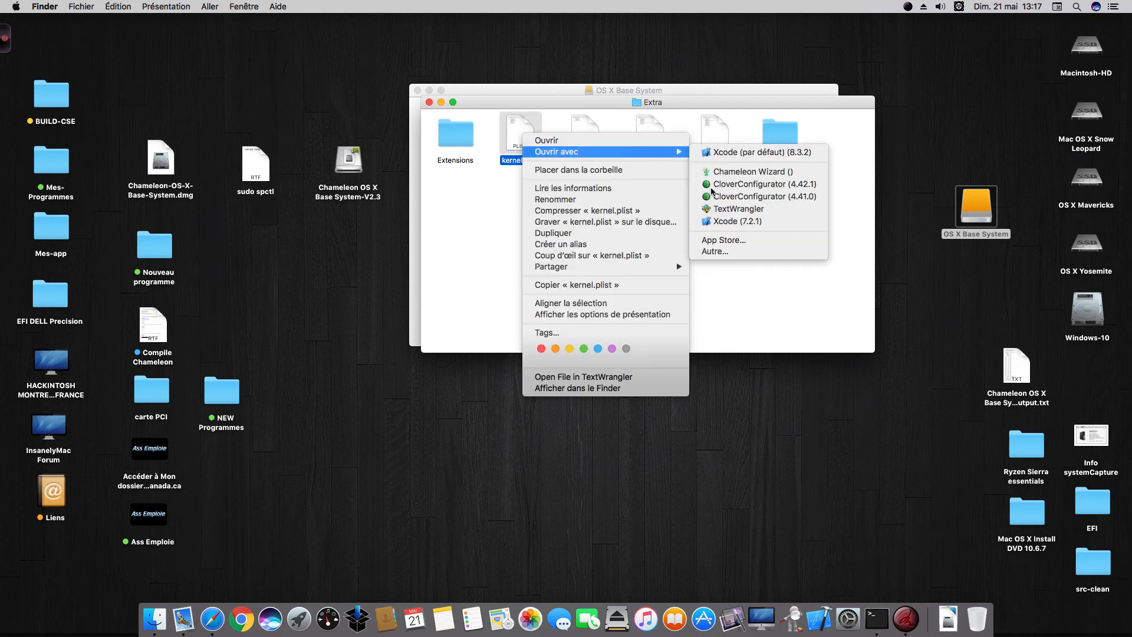
{"action": "left_click", "coordinate": [713, 252]}
{"action": "scroll", "coordinate": [530, 195], "scroll_direction": "down", "scroll_amount": 10}
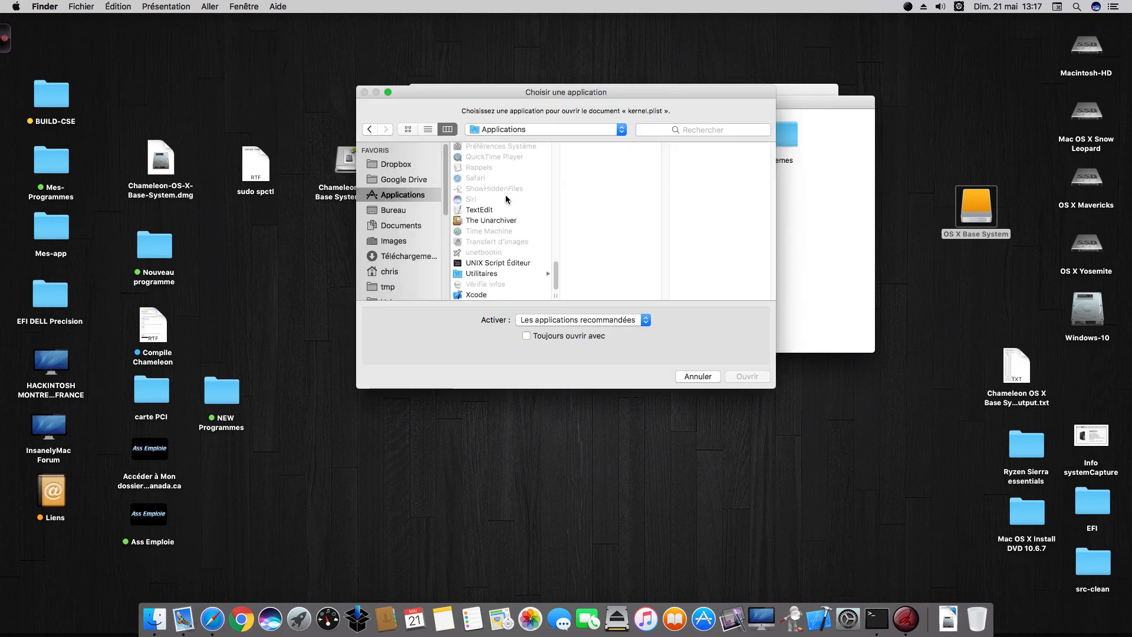
{"action": "left_click", "coordinate": [501, 211]}
{"action": "left_click", "coordinate": [747, 377]}
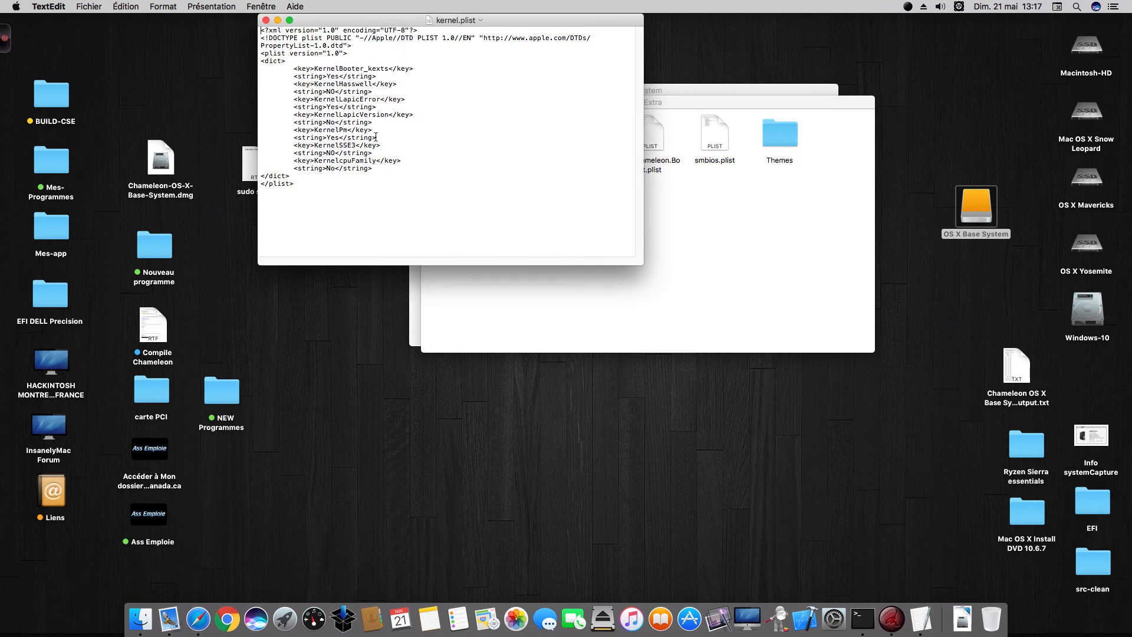
{"action": "left_click_drag", "start_coordinate": [325, 25], "coordinate": [378, 26]}
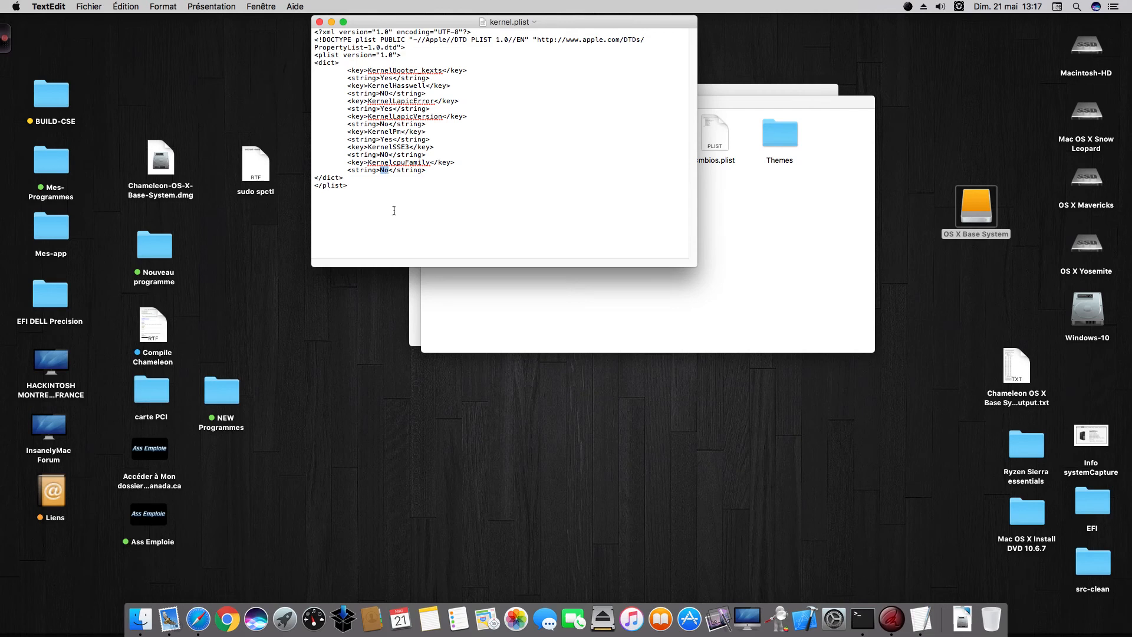
{"action": "left_click", "coordinate": [319, 22]}
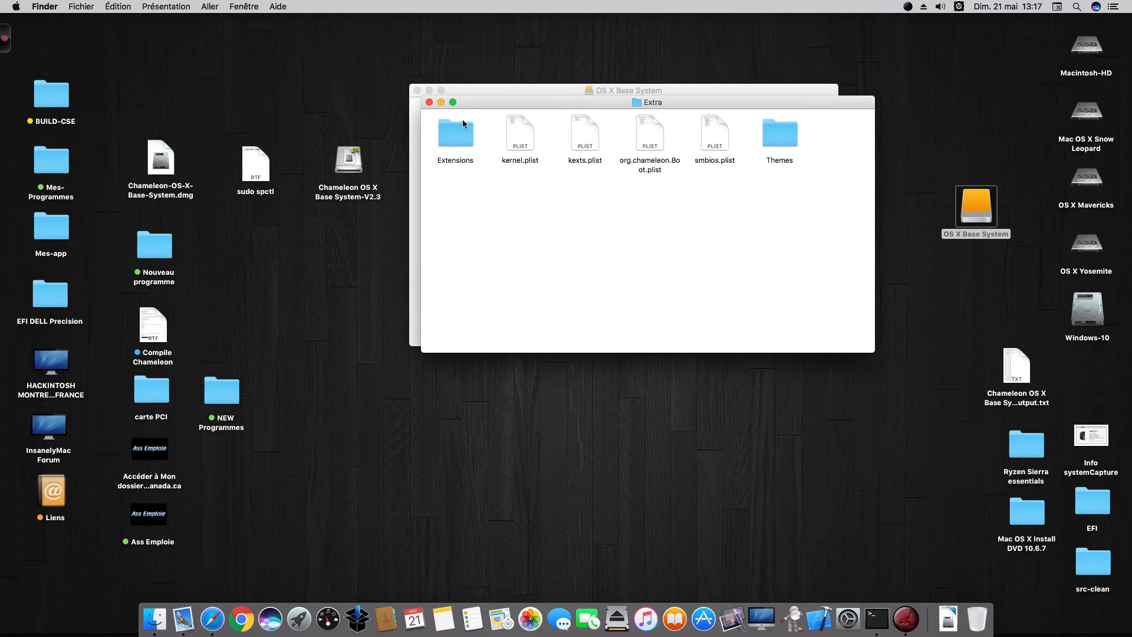
{"action": "left_click", "coordinate": [428, 103]}
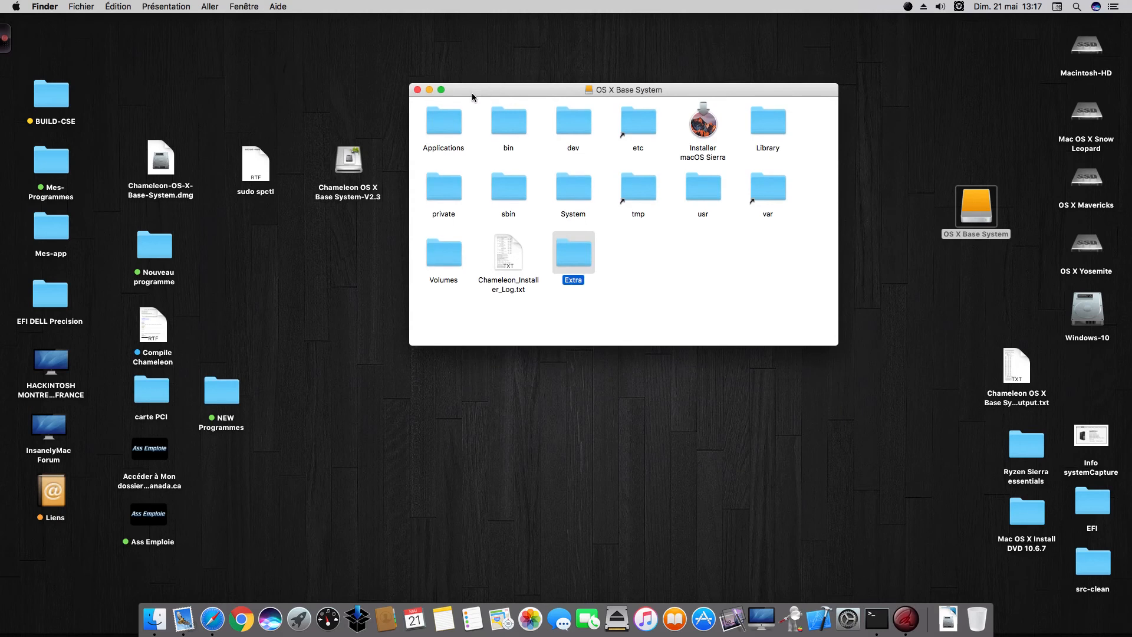
Step: Copy Chameleon-OS-X-Base-System.dmg from the desktop to the root of the OS X Base System drive and close the drive window
{"action": "left_click", "coordinate": [417, 90]}
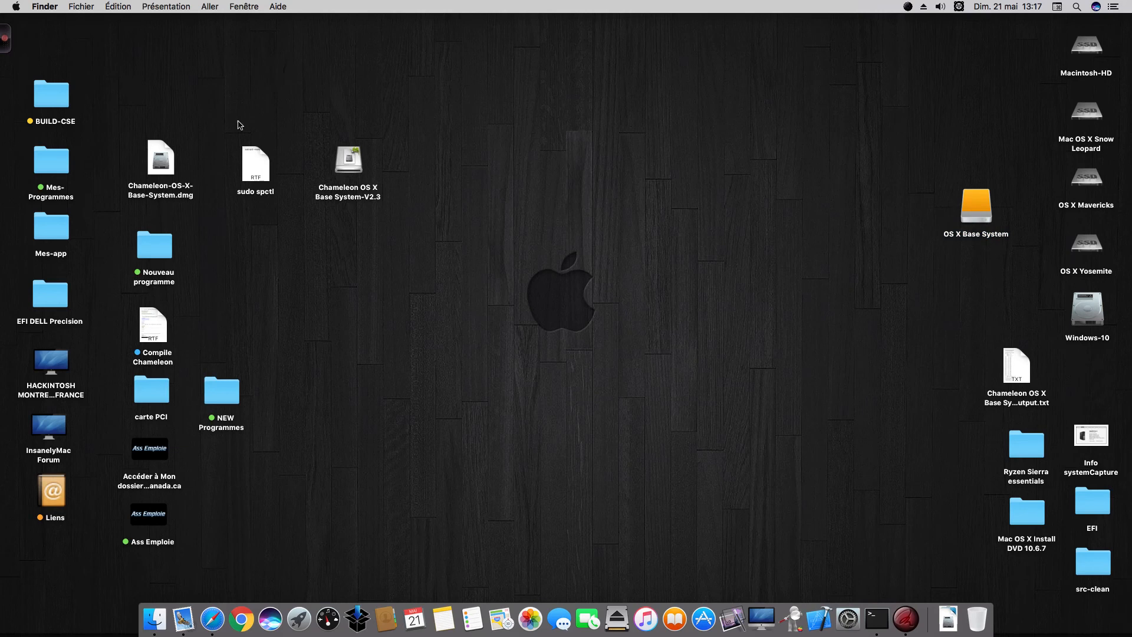
{"action": "right_click", "coordinate": [157, 160]}
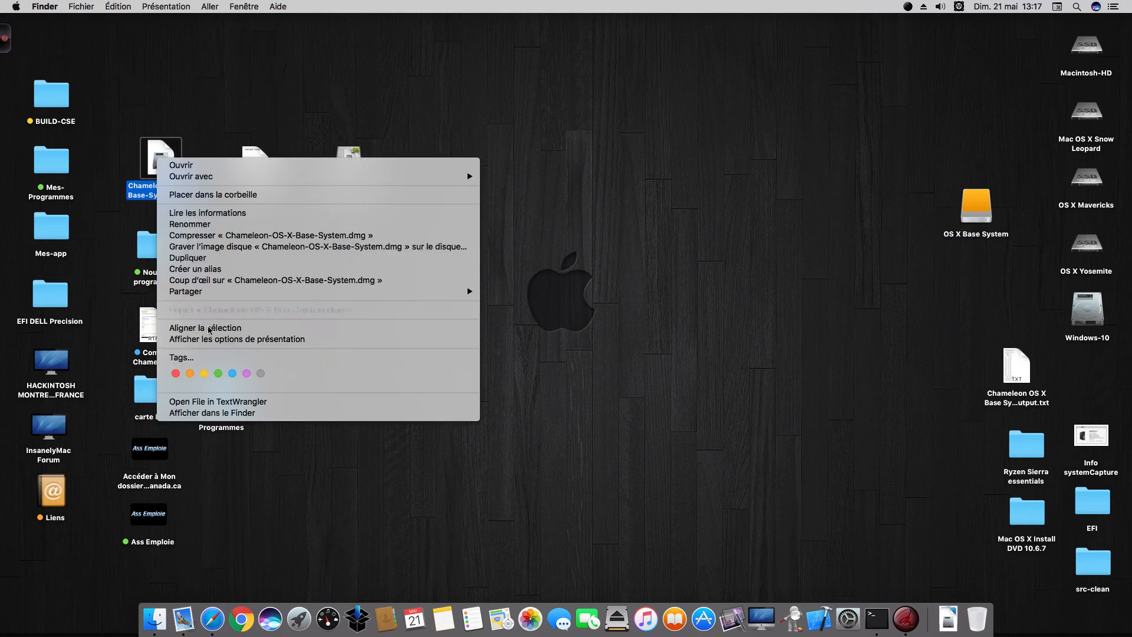
{"action": "left_click", "coordinate": [182, 310]}
{"action": "left_click", "coordinate": [968, 201]}
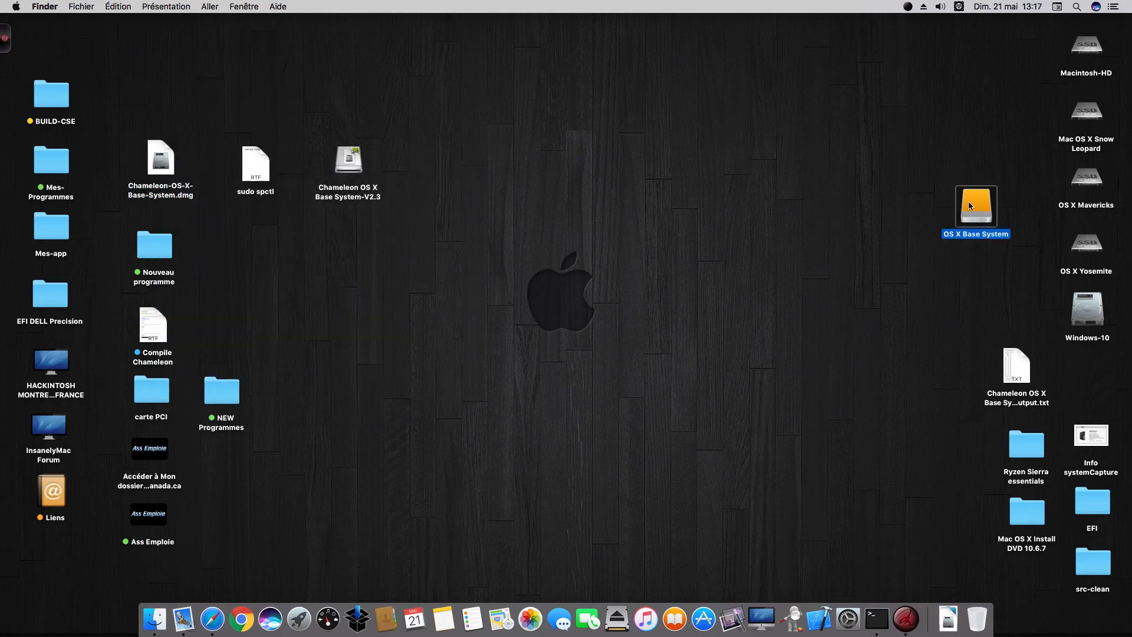
{"action": "double_click", "coordinate": [969, 204]}
{"action": "right_click", "coordinate": [678, 260]}
{"action": "left_click", "coordinate": [690, 336]}
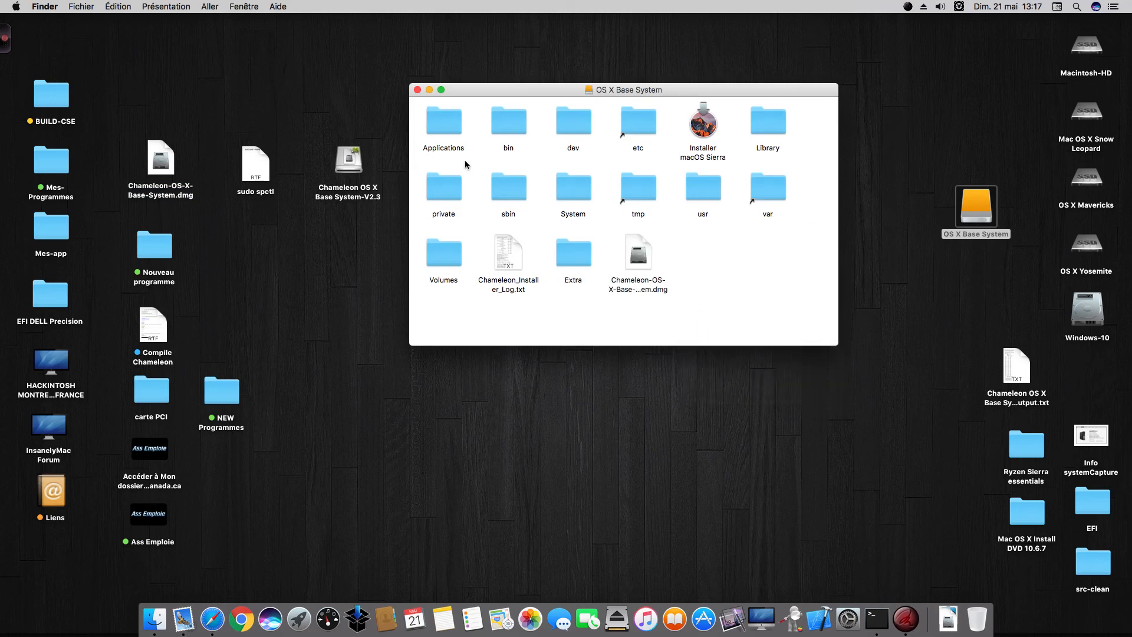
{"action": "left_click", "coordinate": [418, 90]}
{"action": "left_click", "coordinate": [773, 181]}
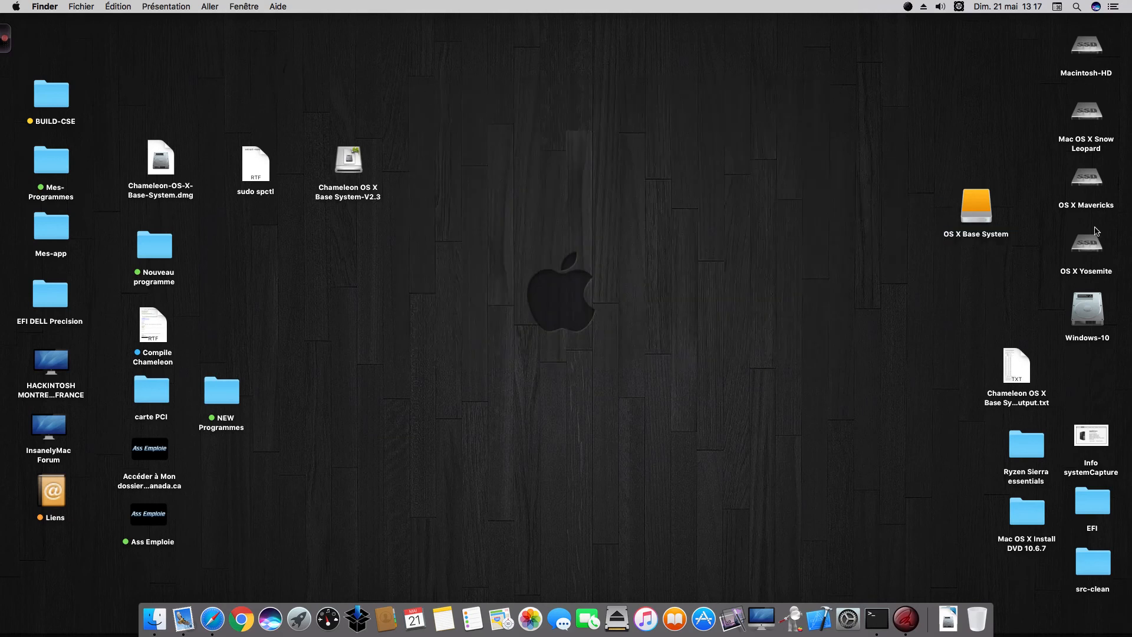
Step: Check the OS X Base System drive for the copied Chameleon-OS-X-Base-System.dmg and close its window
{"action": "double_click", "coordinate": [970, 210]}
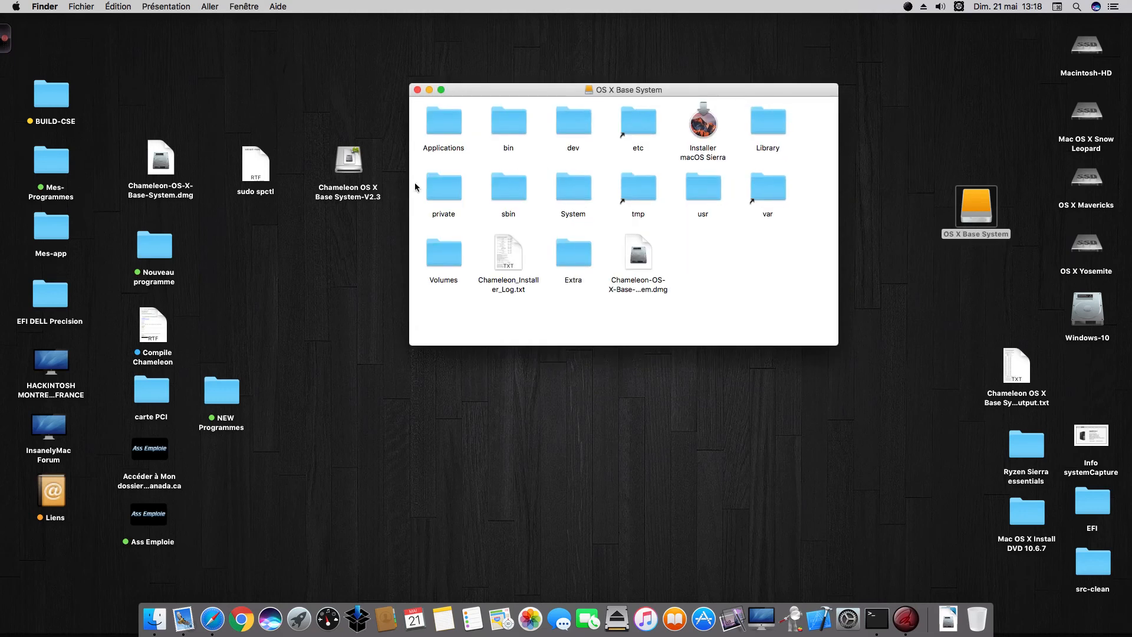
{"action": "left_click_drag", "start_coordinate": [509, 87], "coordinate": [523, 82]}
{"action": "left_click", "coordinate": [431, 86]}
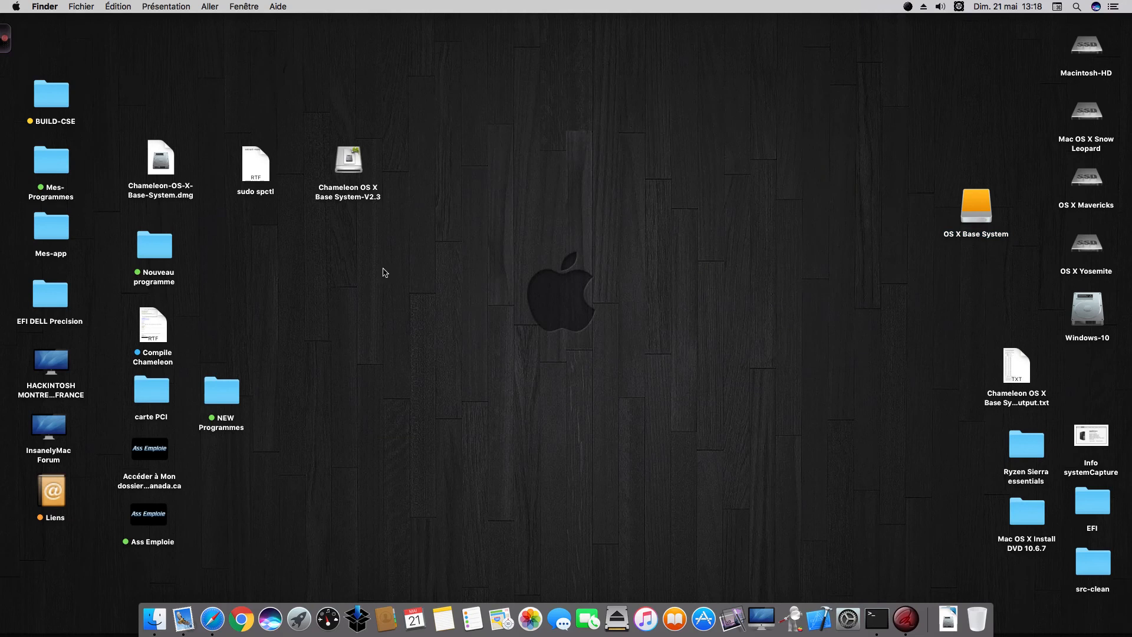
{"action": "left_click", "coordinate": [164, 166]}
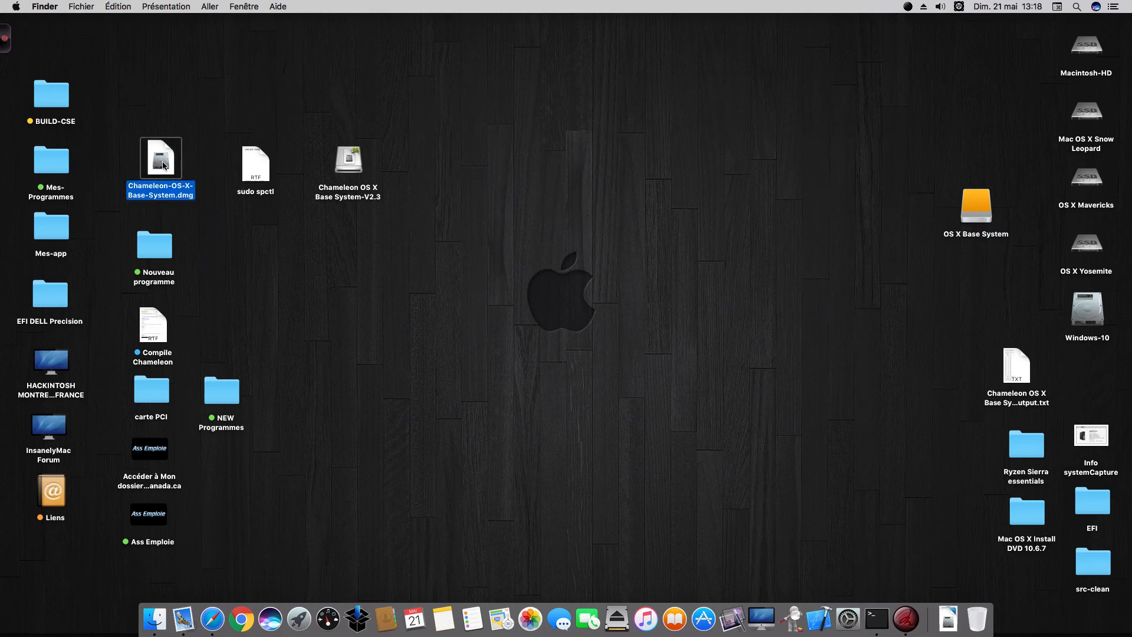
Step: Launch Chameleon OS X Base System-V2.3 and start its Post Installer
{"action": "double_click", "coordinate": [353, 169]}
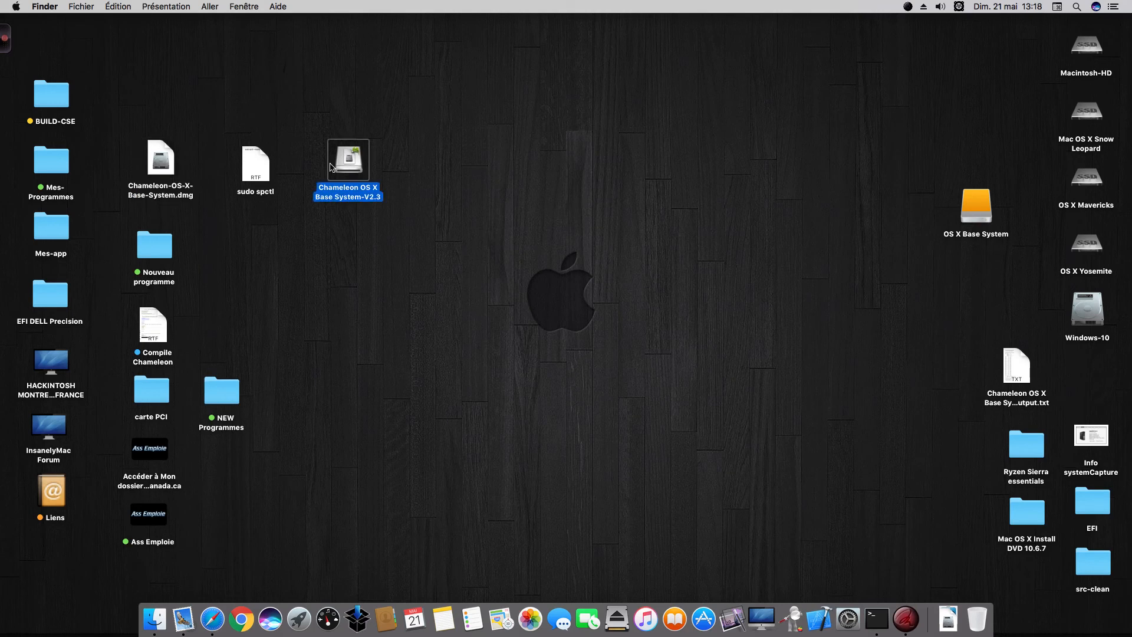
{"action": "left_click", "coordinate": [564, 368]}
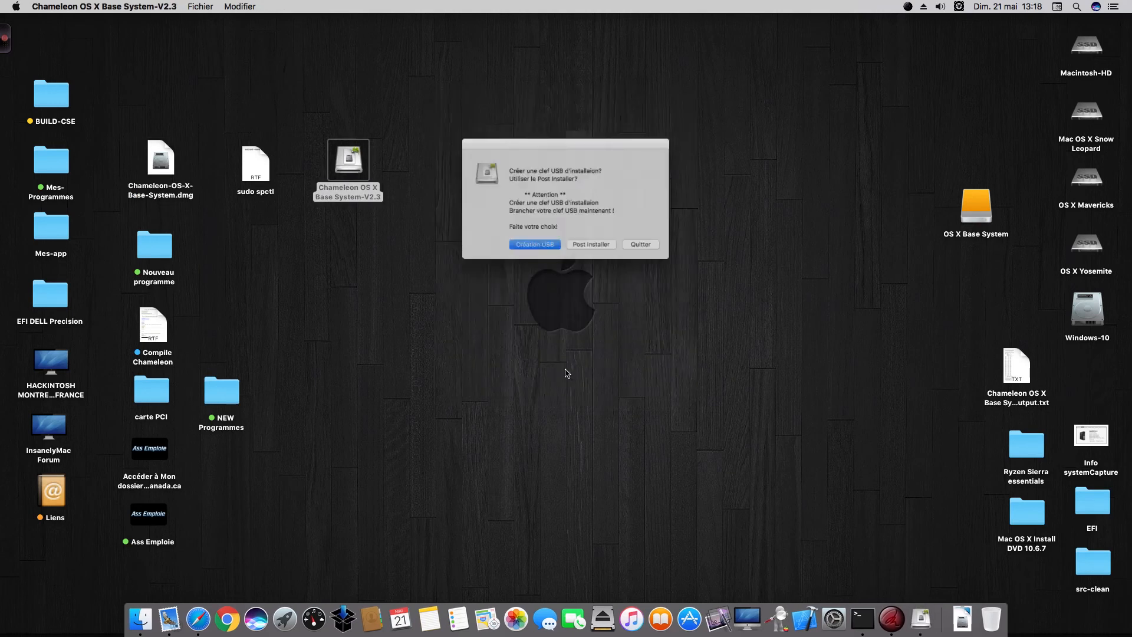
{"action": "left_click", "coordinate": [600, 259]}
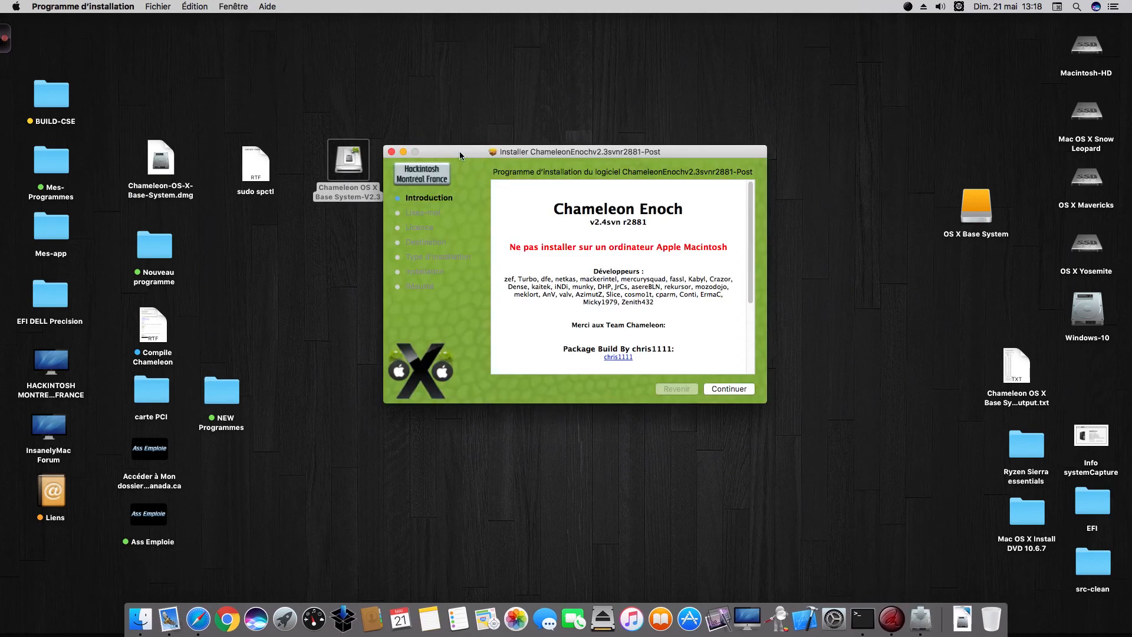
{"action": "left_click_drag", "start_coordinate": [461, 151], "coordinate": [528, 100]}
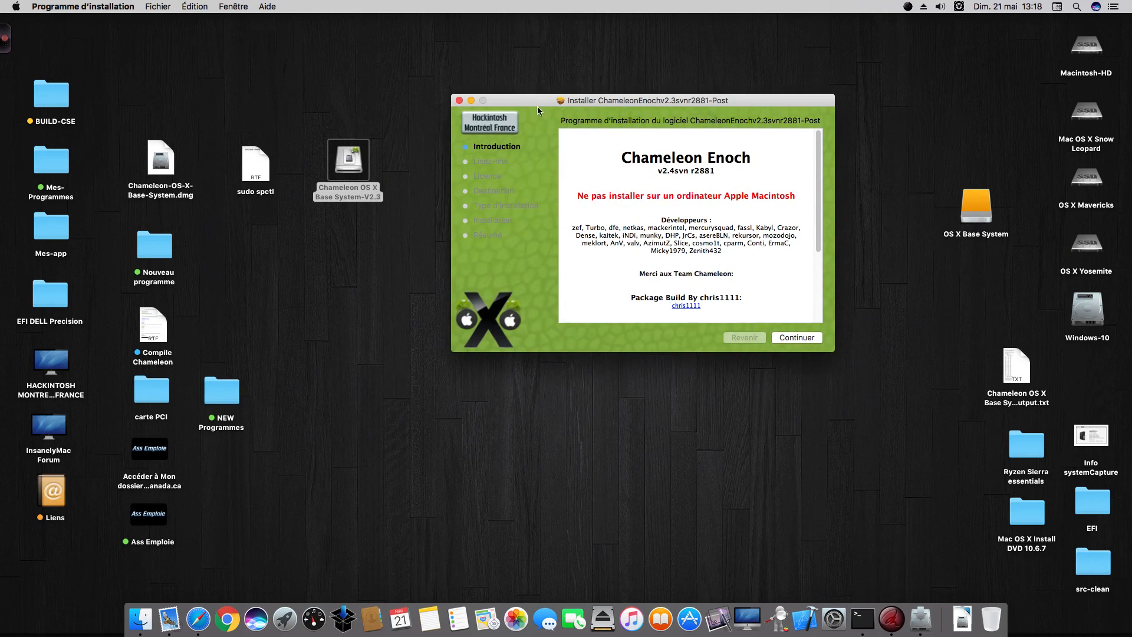
{"action": "left_click_drag", "start_coordinate": [527, 100], "coordinate": [523, 71]}
Step: Advance the Chameleon Enoch post installer past its introduction, read-me and licence, accepting the licence terms
{"action": "left_click", "coordinate": [797, 309]}
{"action": "left_click", "coordinate": [797, 308]}
{"action": "left_click", "coordinate": [793, 307]}
{"action": "left_click", "coordinate": [758, 167]}
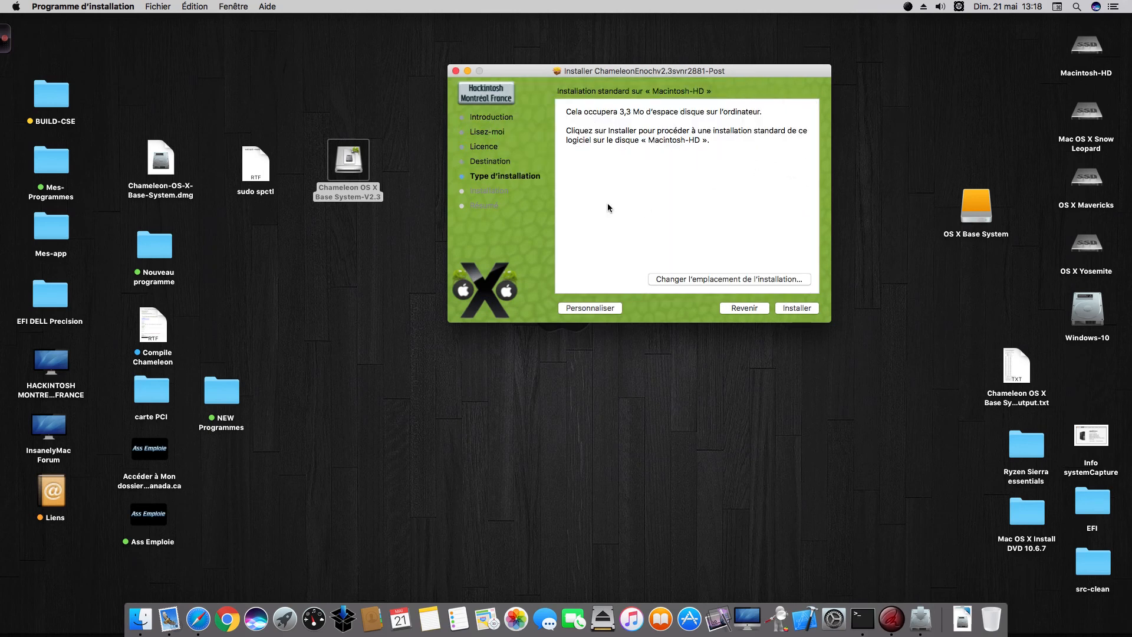
Step: Review the disks available as installation destination and continue with Macintosh-HD
{"action": "left_click", "coordinate": [696, 280]}
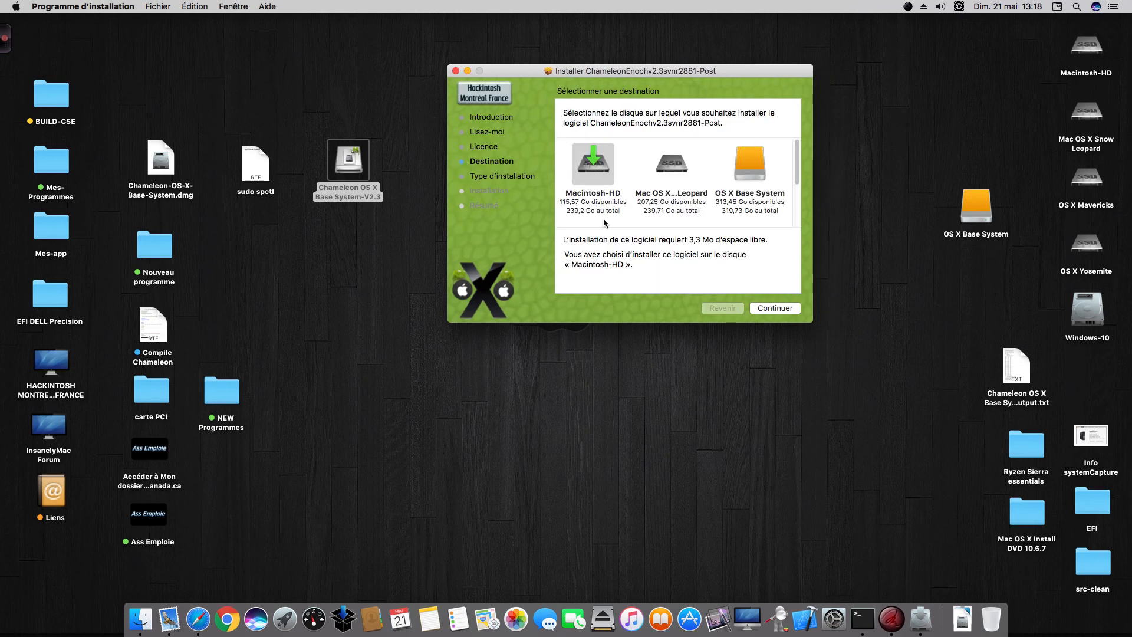
{"action": "scroll", "coordinate": [670, 216], "scroll_direction": "down", "scroll_amount": 2}
{"action": "scroll", "coordinate": [671, 217], "scroll_direction": "down", "scroll_amount": 2}
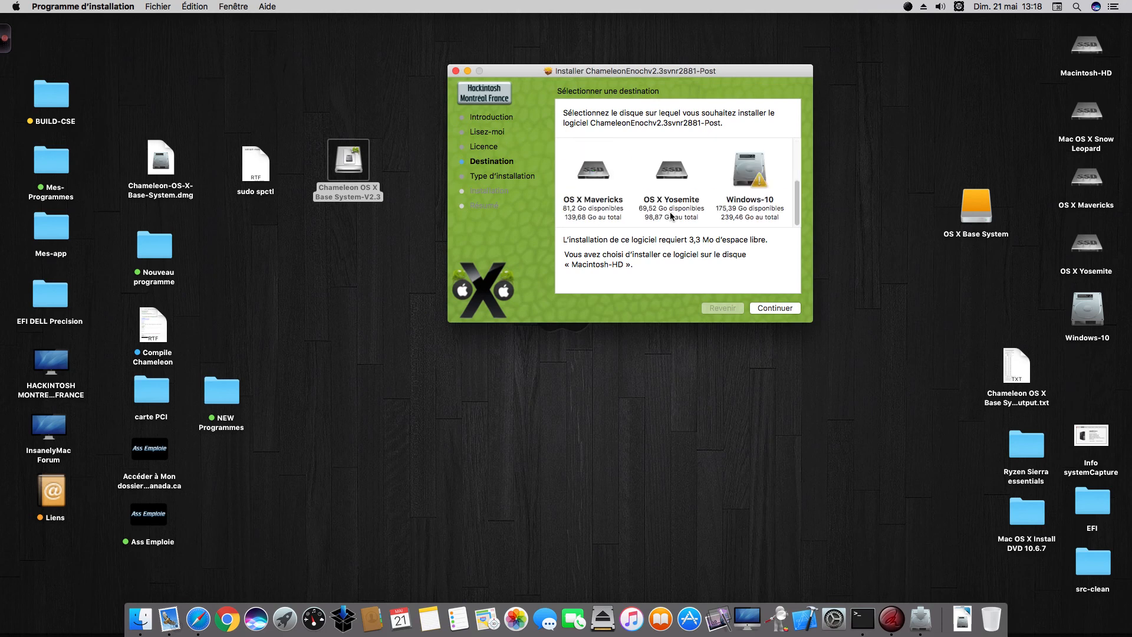
{"action": "scroll", "coordinate": [671, 215], "scroll_direction": "up", "scroll_amount": 4}
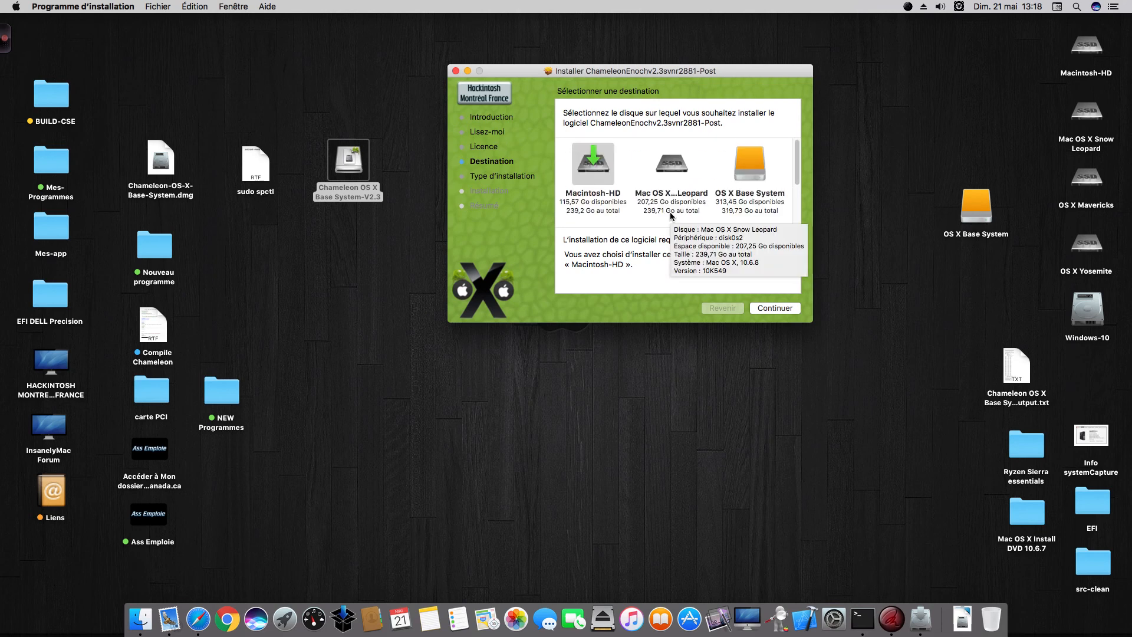
{"action": "scroll", "coordinate": [670, 216], "scroll_direction": "down", "scroll_amount": 2}
{"action": "left_click", "coordinate": [775, 308]}
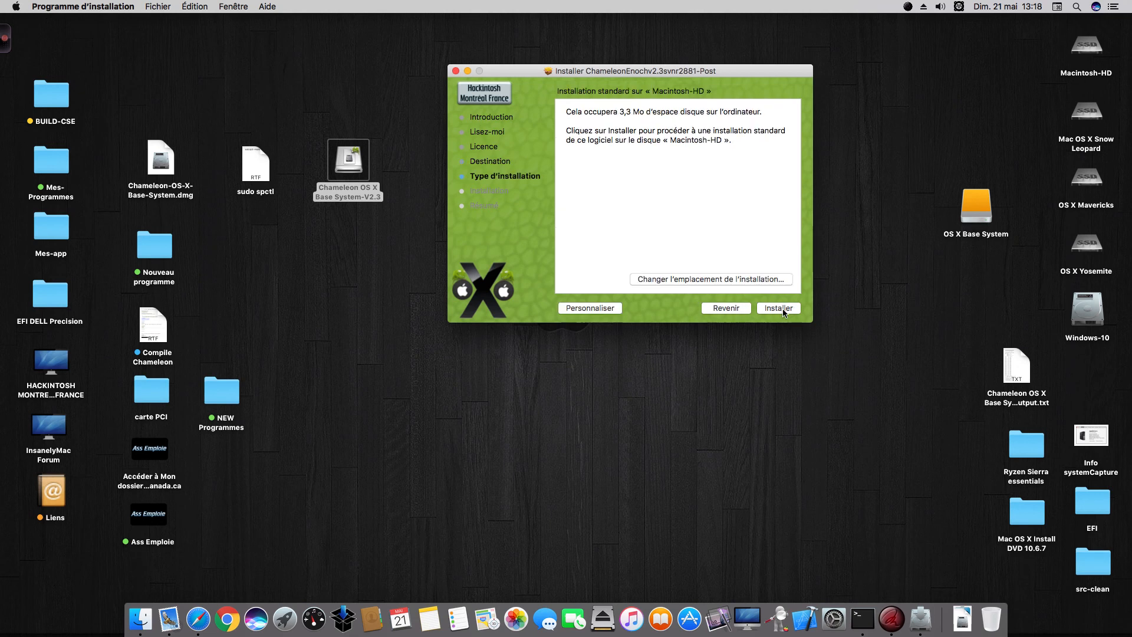
Step: Customise the installation and select the PC smbios under Extra-smbios
{"action": "left_click", "coordinate": [577, 307]}
{"action": "left_click", "coordinate": [564, 127]}
{"action": "left_click", "coordinate": [570, 118]}
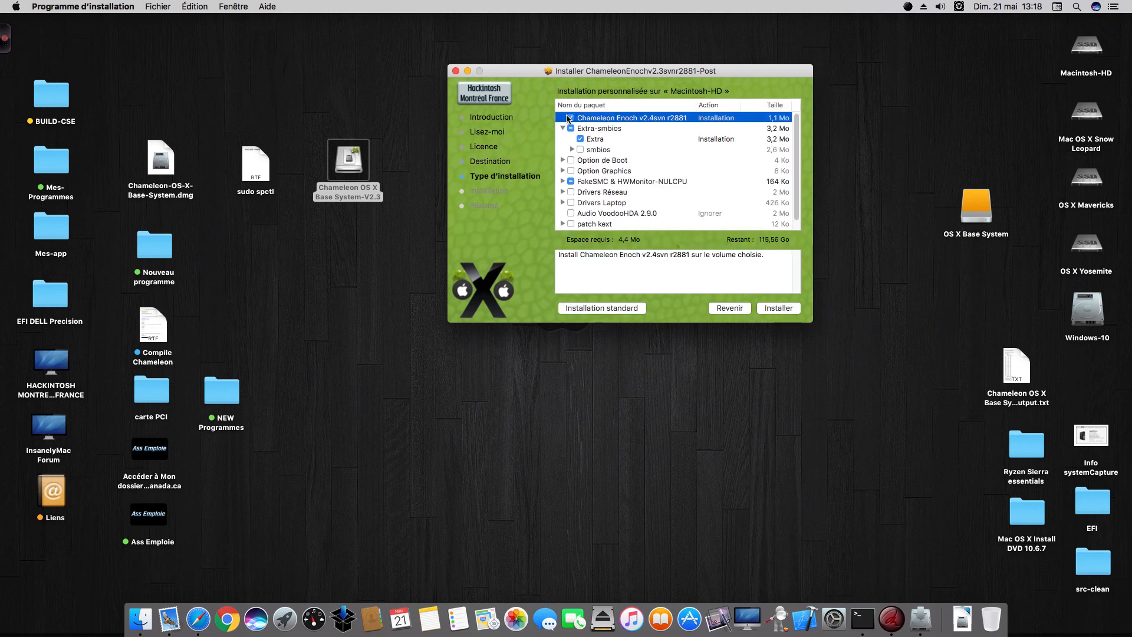
{"action": "left_click", "coordinate": [572, 149]}
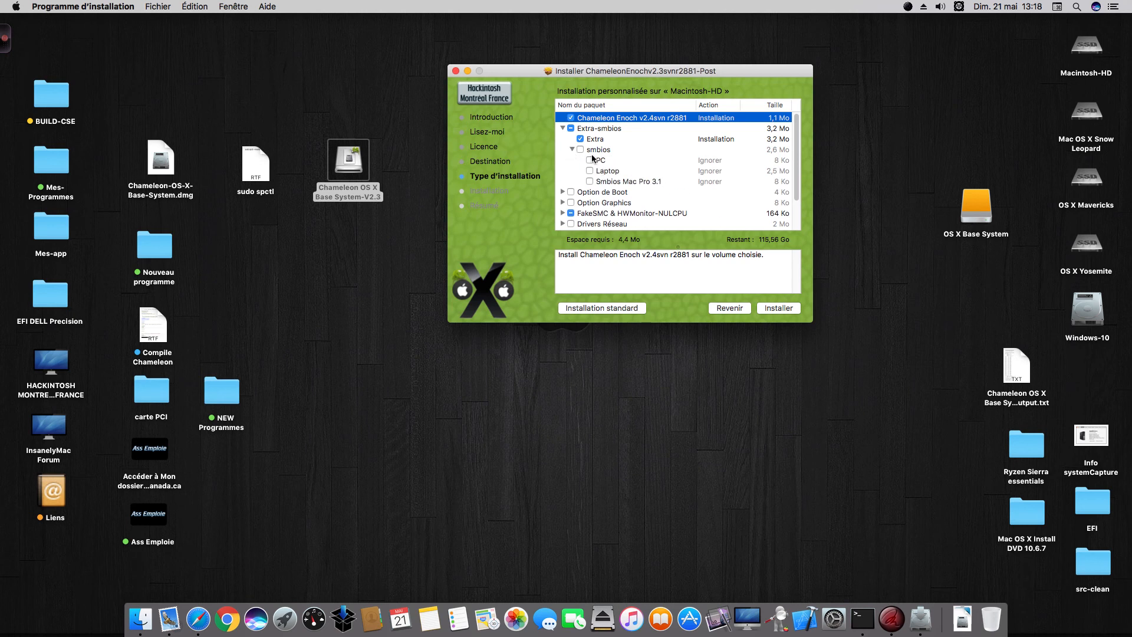
{"action": "left_click", "coordinate": [590, 160]}
Step: Select the boot options dart=0, PCIRootUID=1 and -xcpm for installation
{"action": "scroll", "coordinate": [557, 174], "scroll_direction": "down", "scroll_amount": 1}
{"action": "scroll", "coordinate": [557, 175], "scroll_direction": "down", "scroll_amount": 1}
{"action": "left_click", "coordinate": [561, 180]}
{"action": "scroll", "coordinate": [561, 183], "scroll_direction": "down", "scroll_amount": 2}
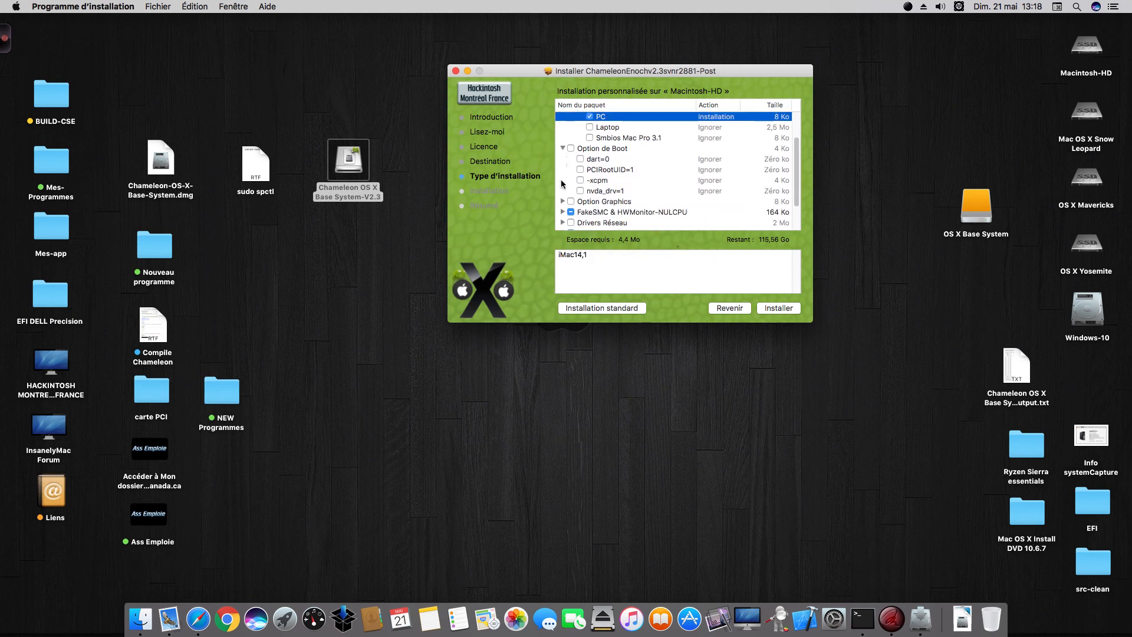
{"action": "left_click", "coordinate": [580, 158]}
{"action": "left_click", "coordinate": [580, 169]}
{"action": "left_click", "coordinate": [580, 180]}
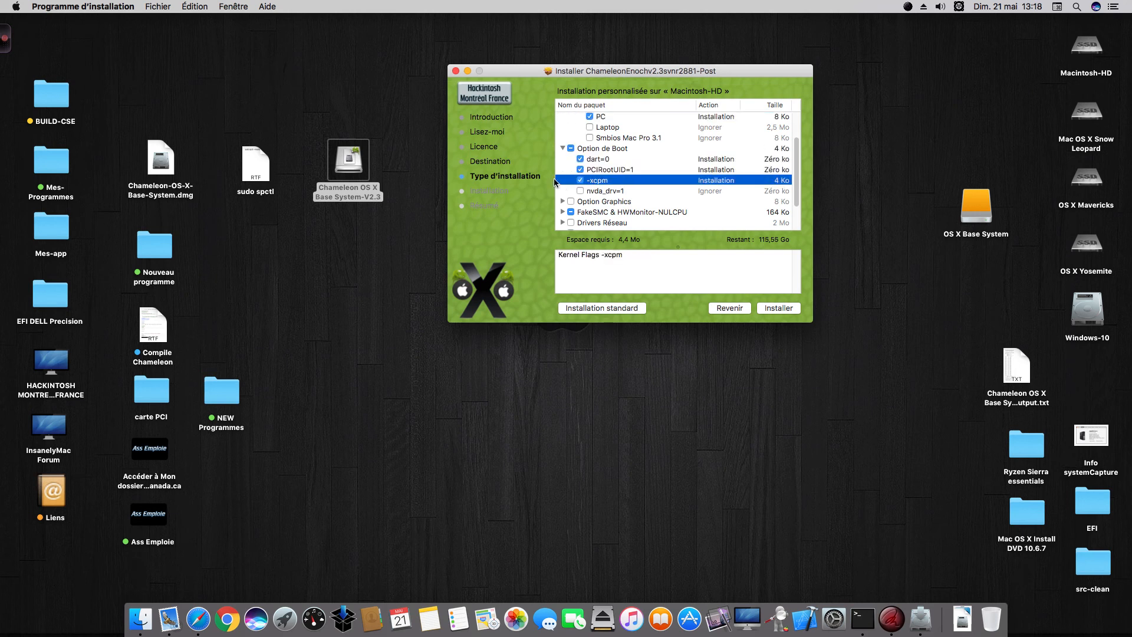
Step: Check the PCIRootUID=1 boot option and select Graphics Enabler Yes in the graphics options
{"action": "left_click", "coordinate": [562, 201]}
{"action": "scroll", "coordinate": [562, 203], "scroll_direction": "down", "scroll_amount": 2}
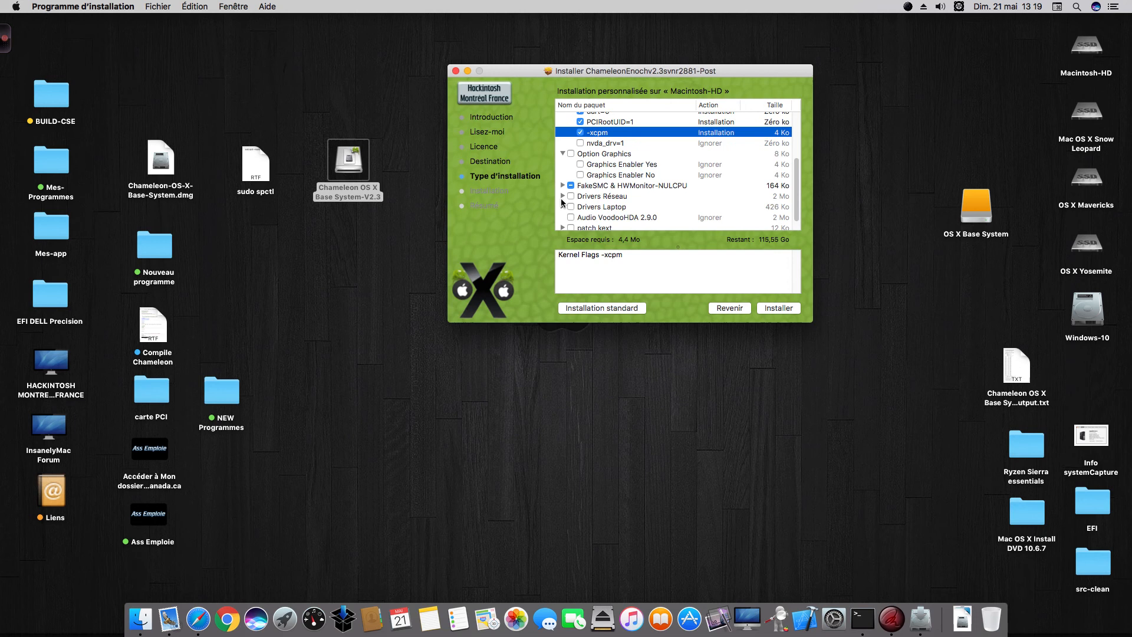
{"action": "left_click", "coordinate": [589, 122]}
{"action": "left_click", "coordinate": [580, 122]}
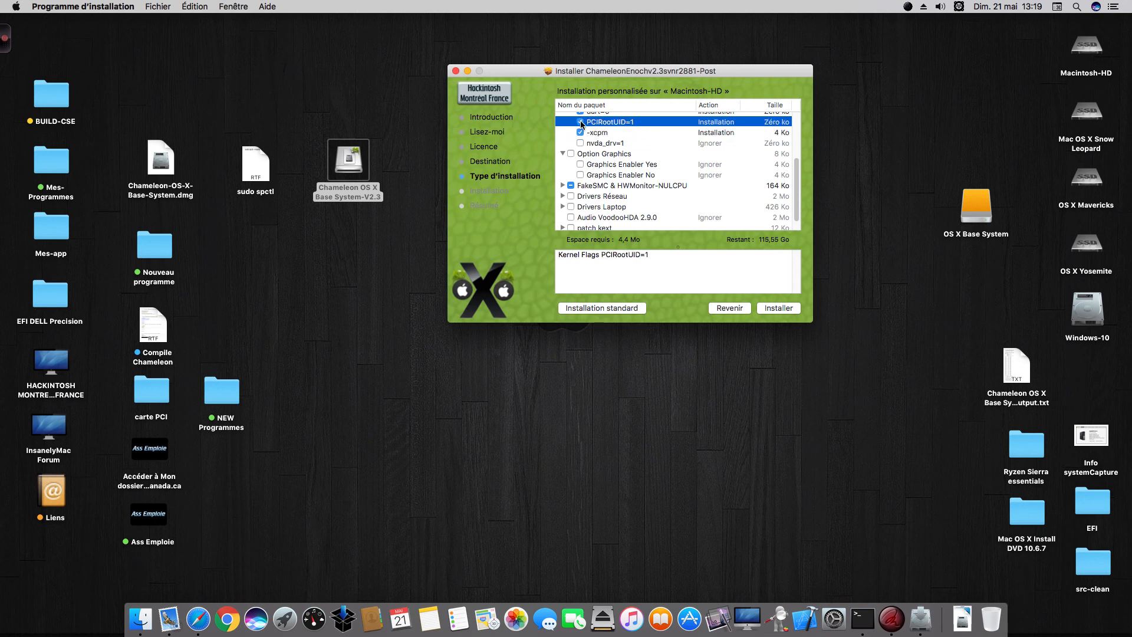
{"action": "scroll", "coordinate": [565, 173], "scroll_direction": "down", "scroll_amount": 1}
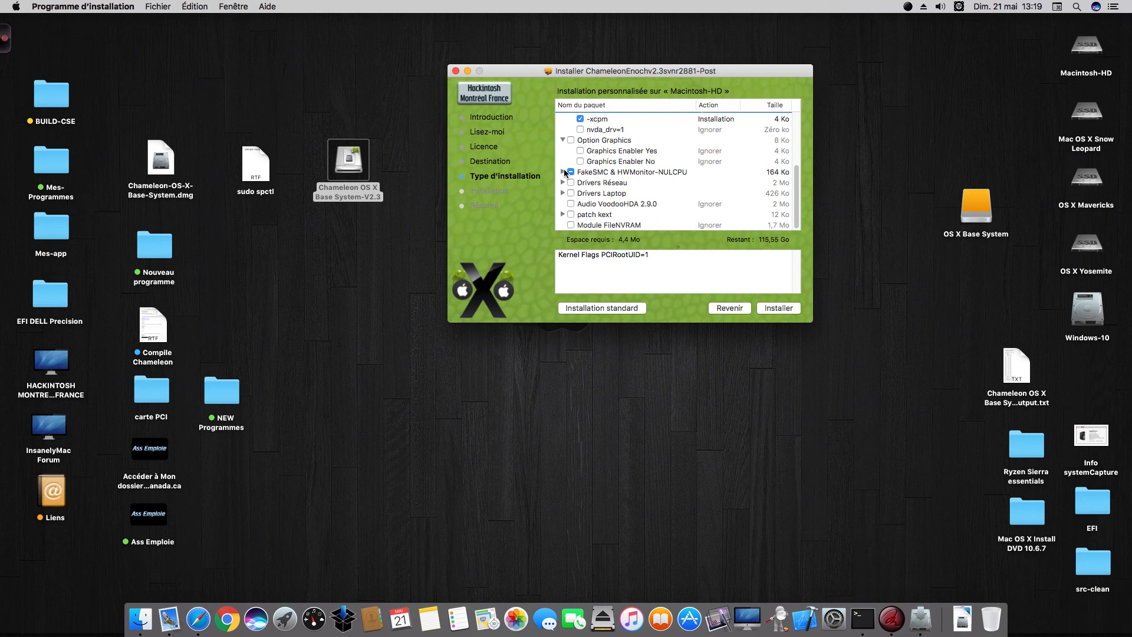
{"action": "left_click", "coordinate": [580, 151]}
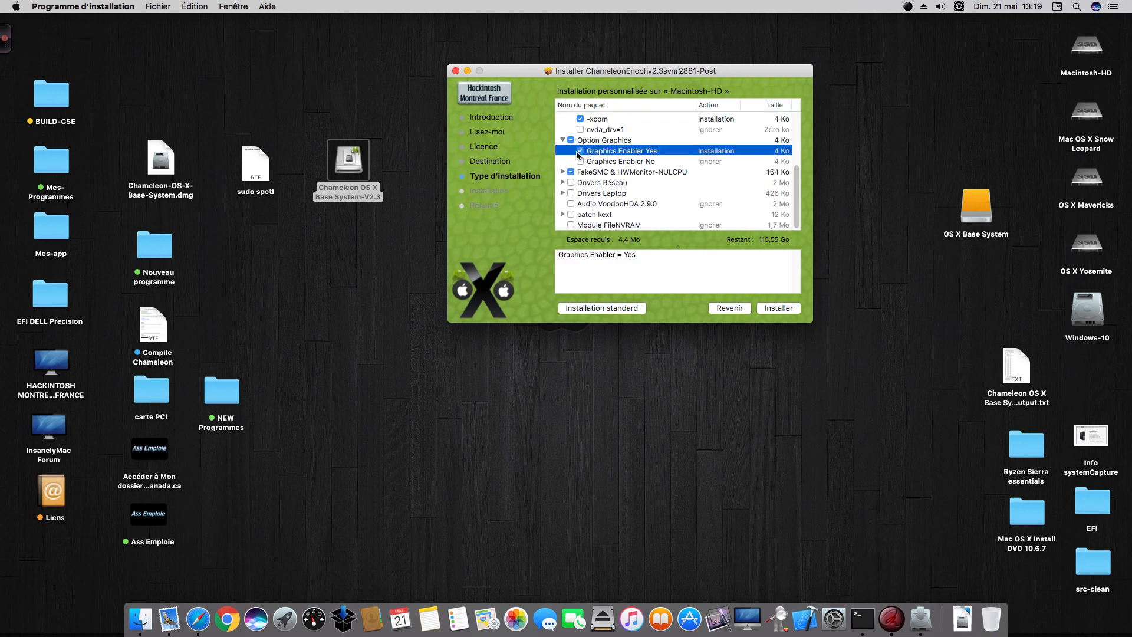
Step: Expand the FakeSMC and HWMonitor packages and select NULCPU for installation
{"action": "left_click", "coordinate": [563, 172]}
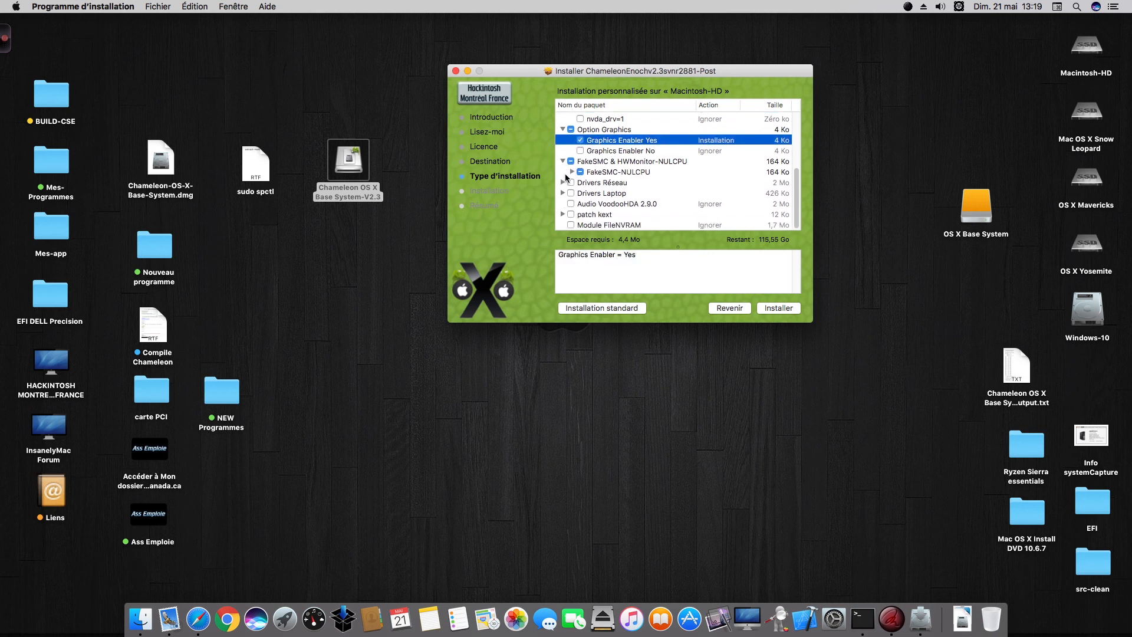
{"action": "left_click", "coordinate": [571, 172]}
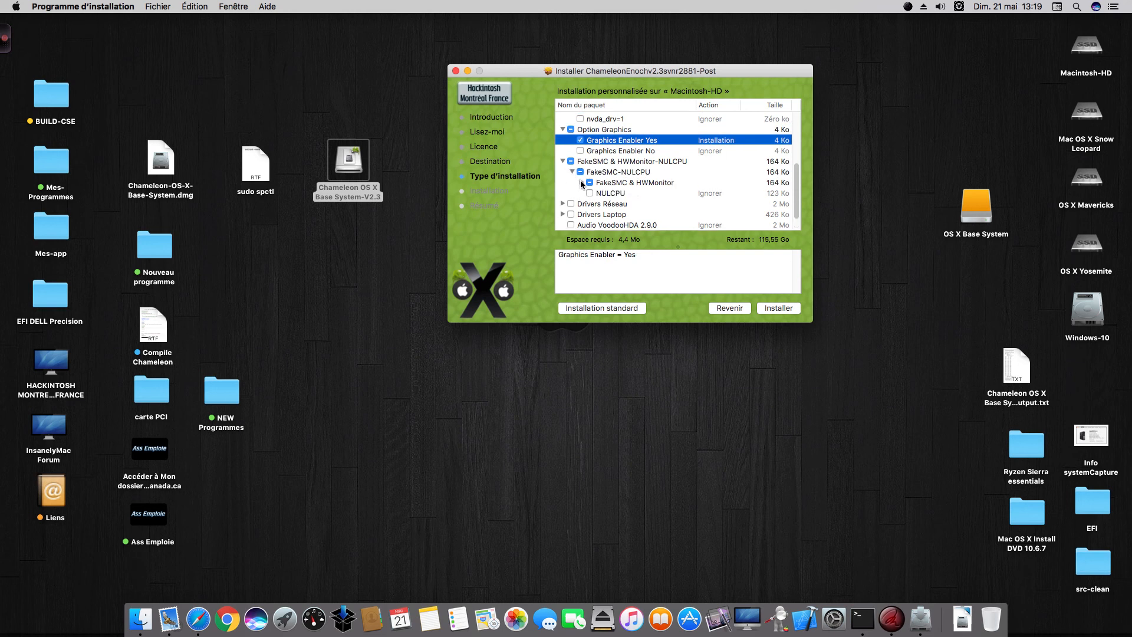
{"action": "left_click", "coordinate": [580, 183]}
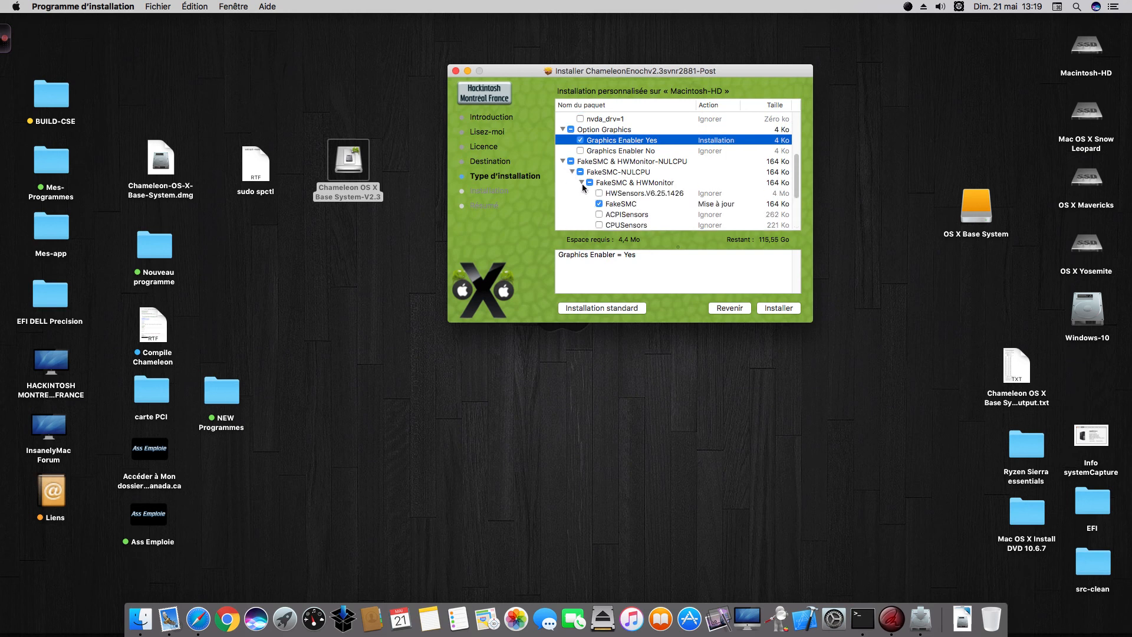
{"action": "scroll", "coordinate": [586, 188], "scroll_direction": "down", "scroll_amount": 3}
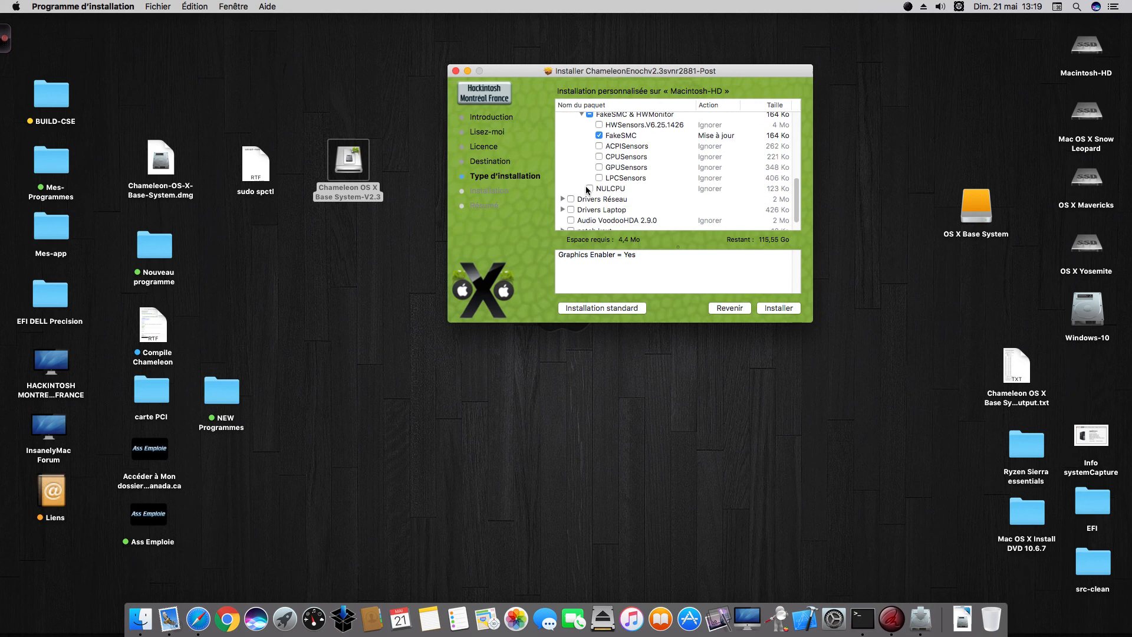
{"action": "scroll", "coordinate": [587, 189], "scroll_direction": "up", "scroll_amount": 3}
{"action": "scroll", "coordinate": [587, 189], "scroll_direction": "down", "scroll_amount": 4}
{"action": "left_click", "coordinate": [589, 180]}
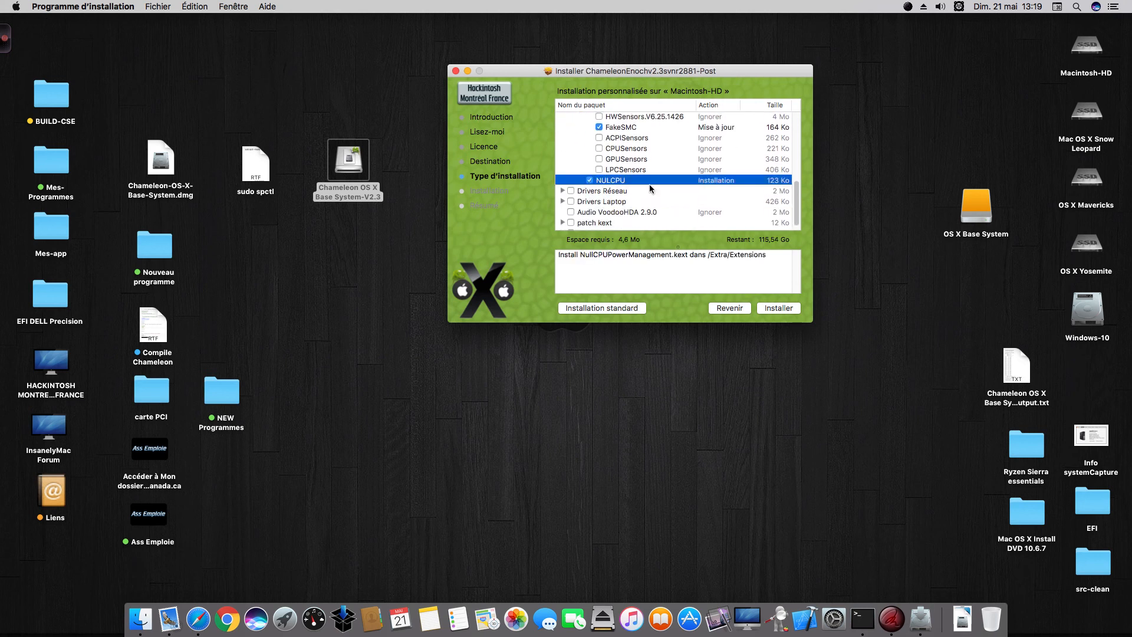
Step: Add the CPUSensors and GPUSensors plugins to the FakeSMC installation and read the FakeSMC package description
{"action": "scroll", "coordinate": [576, 183], "scroll_direction": "up", "scroll_amount": 3}
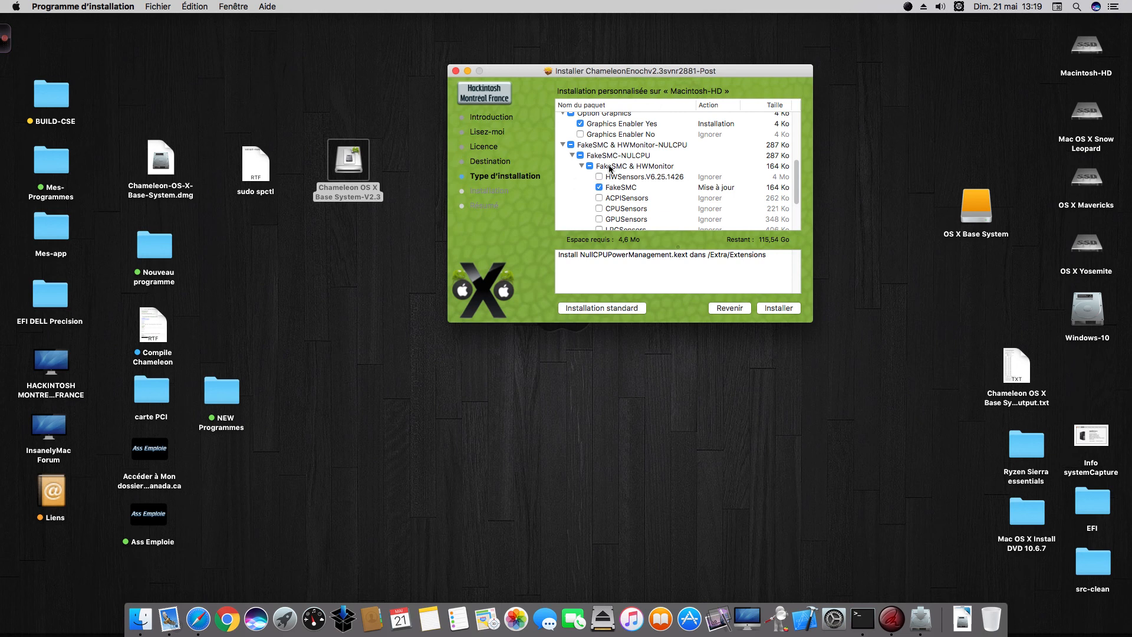
{"action": "left_click", "coordinate": [635, 167]}
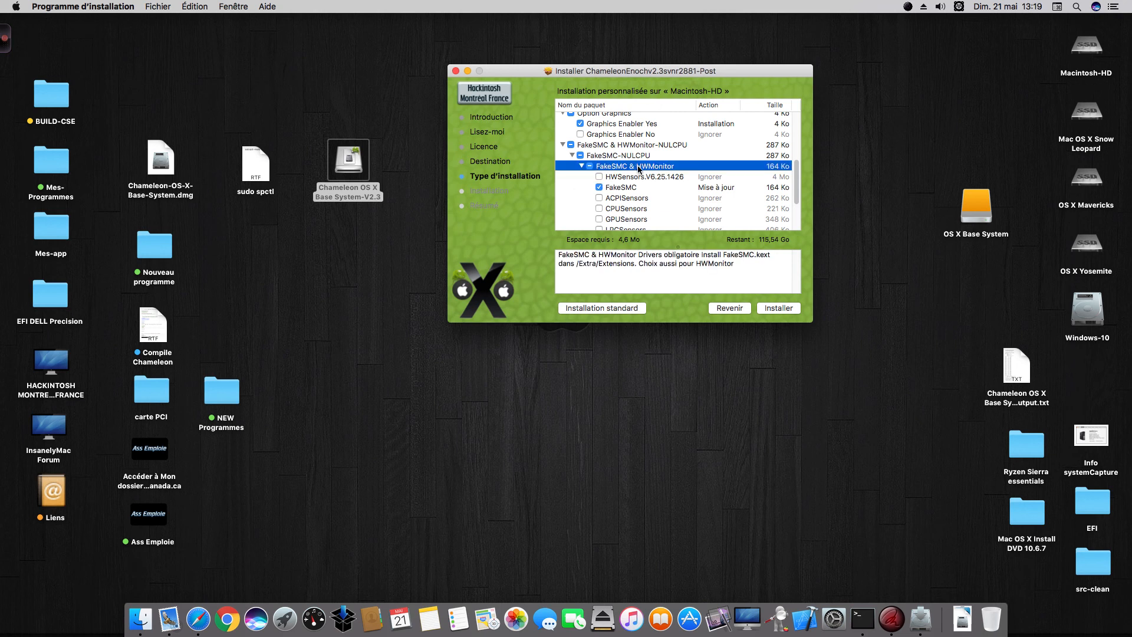
{"action": "scroll", "coordinate": [638, 168], "scroll_direction": "down", "scroll_amount": 2}
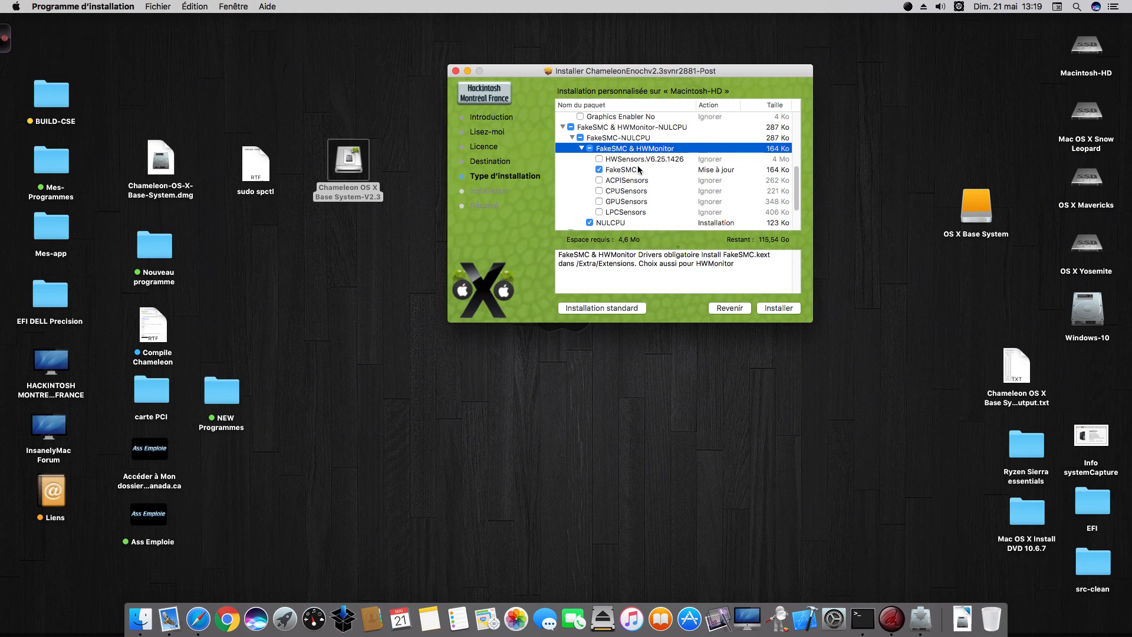
{"action": "left_click", "coordinate": [599, 180]}
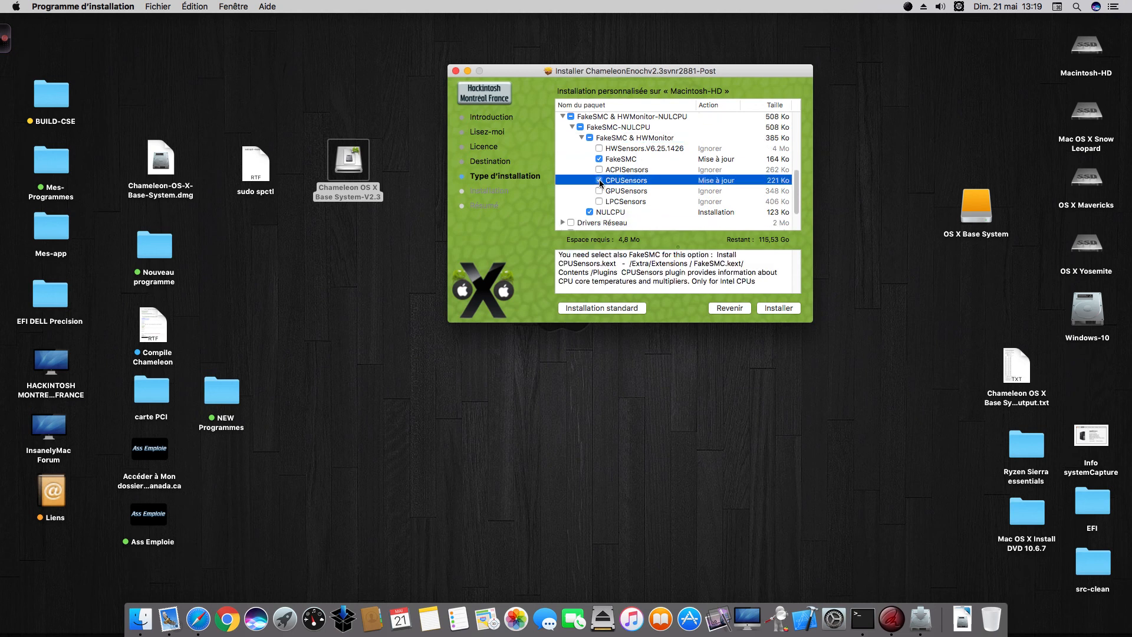
{"action": "left_click", "coordinate": [599, 191]}
{"action": "left_click", "coordinate": [636, 159]}
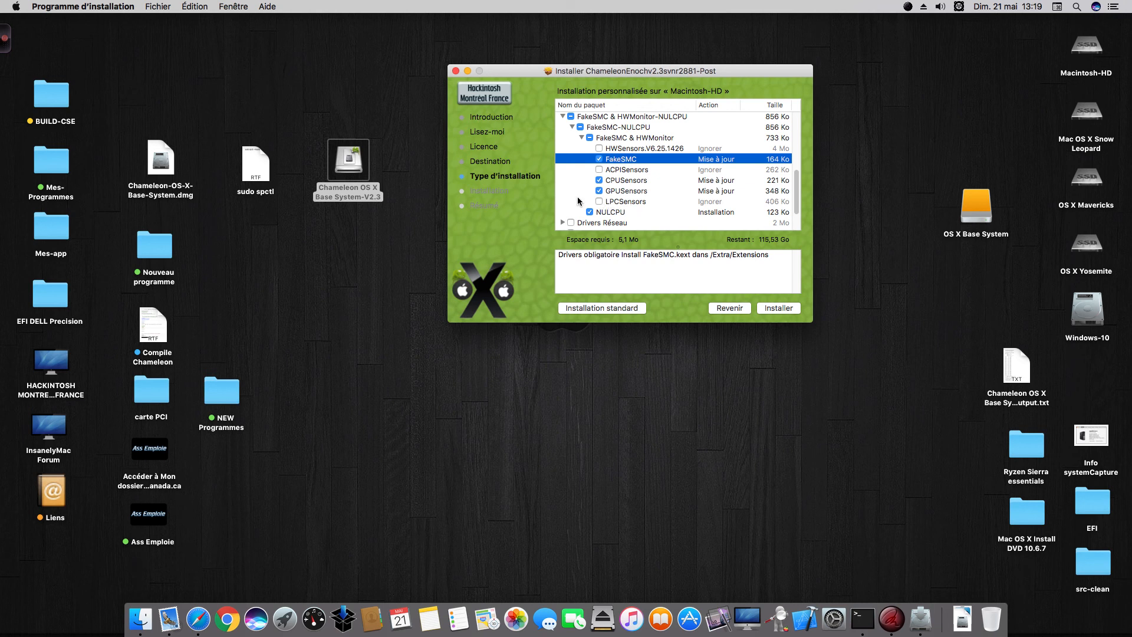
Step: Read the ACPISensors description and select the Intel GB Ethernet driver from the network drivers for installation
{"action": "left_click", "coordinate": [627, 171]}
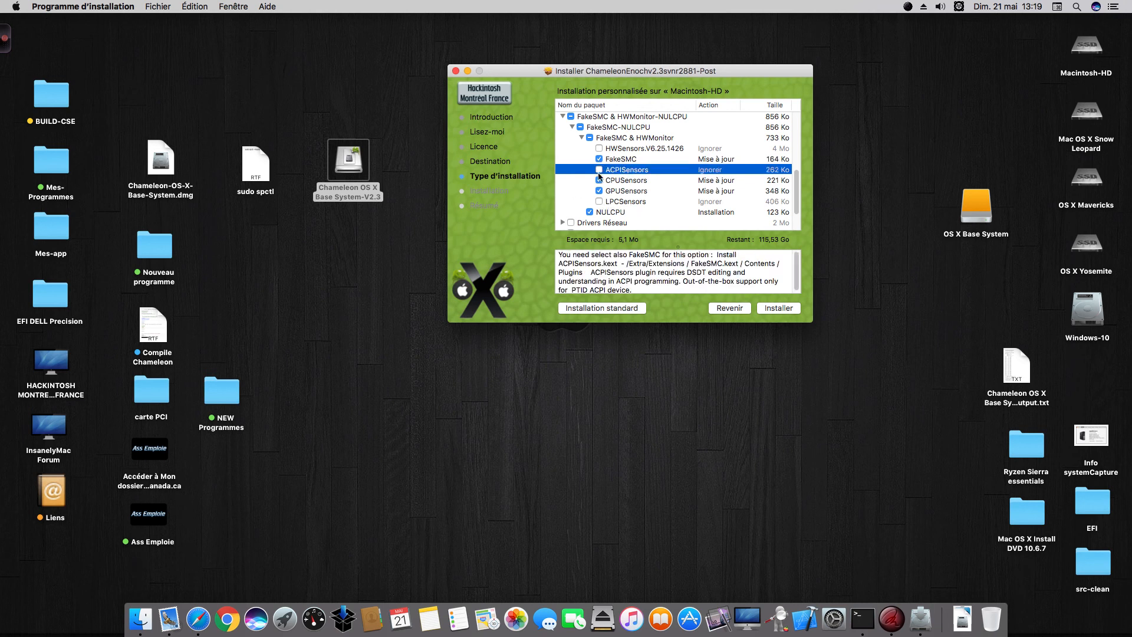
{"action": "scroll", "coordinate": [562, 190], "scroll_direction": "down", "scroll_amount": 3}
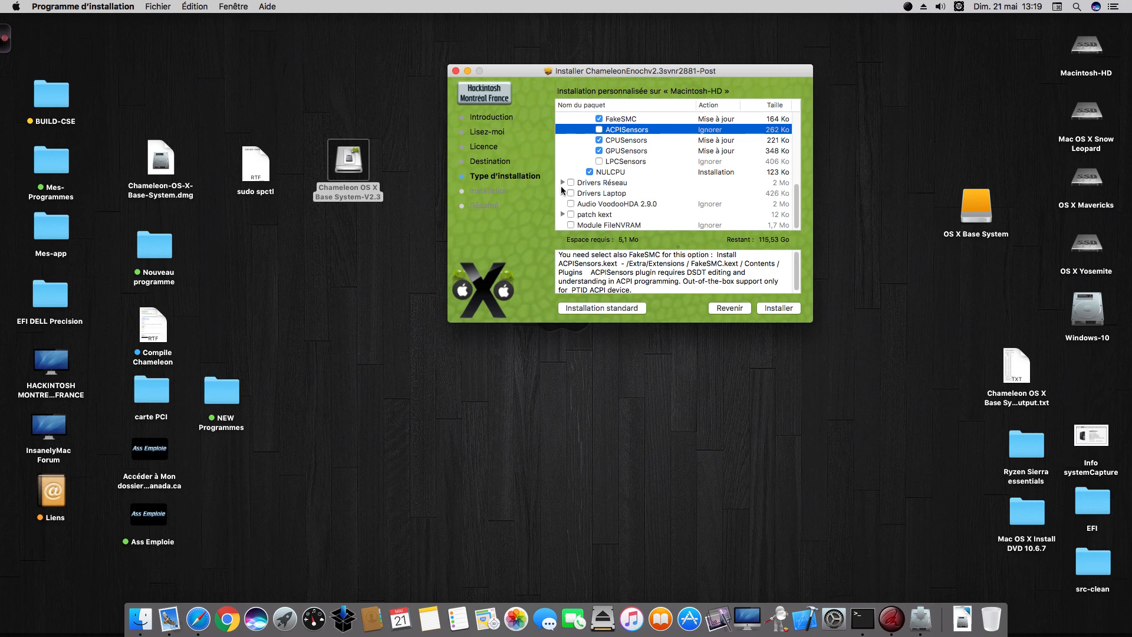
{"action": "left_click", "coordinate": [562, 183]}
{"action": "scroll", "coordinate": [561, 182], "scroll_direction": "down", "scroll_amount": 3}
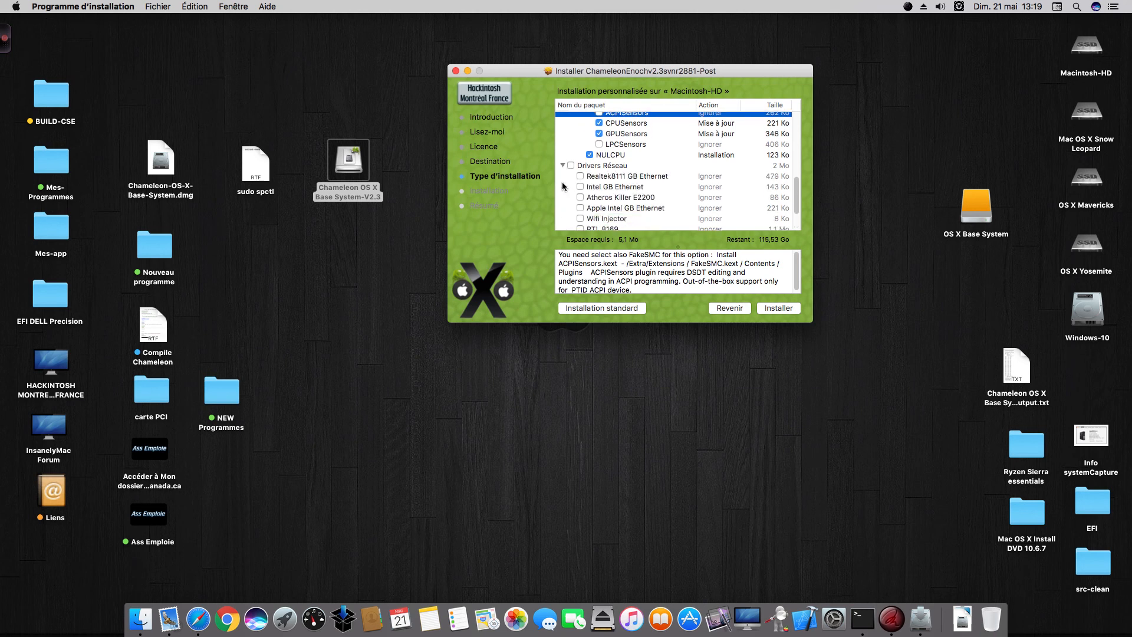
{"action": "left_click", "coordinate": [580, 175]}
{"action": "left_click", "coordinate": [562, 153]}
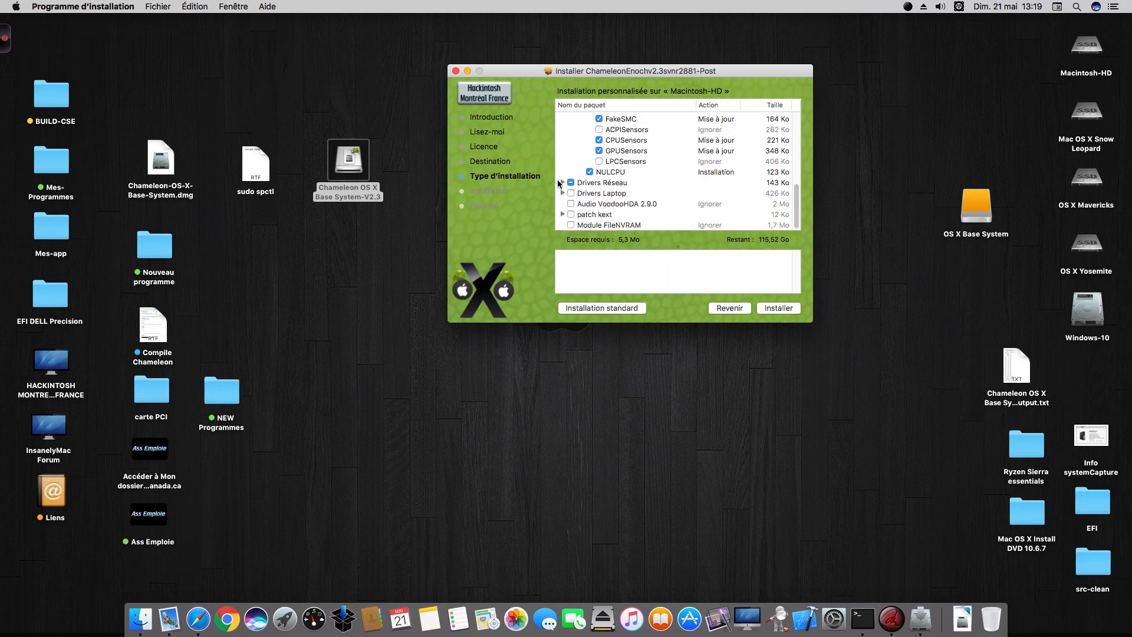
Step: Expand the laptop drivers, select Audio VoodooHDA 2.9.0 for installation and read its full description
{"action": "left_click", "coordinate": [563, 193]}
{"action": "scroll", "coordinate": [570, 199], "scroll_direction": "down", "scroll_amount": 2}
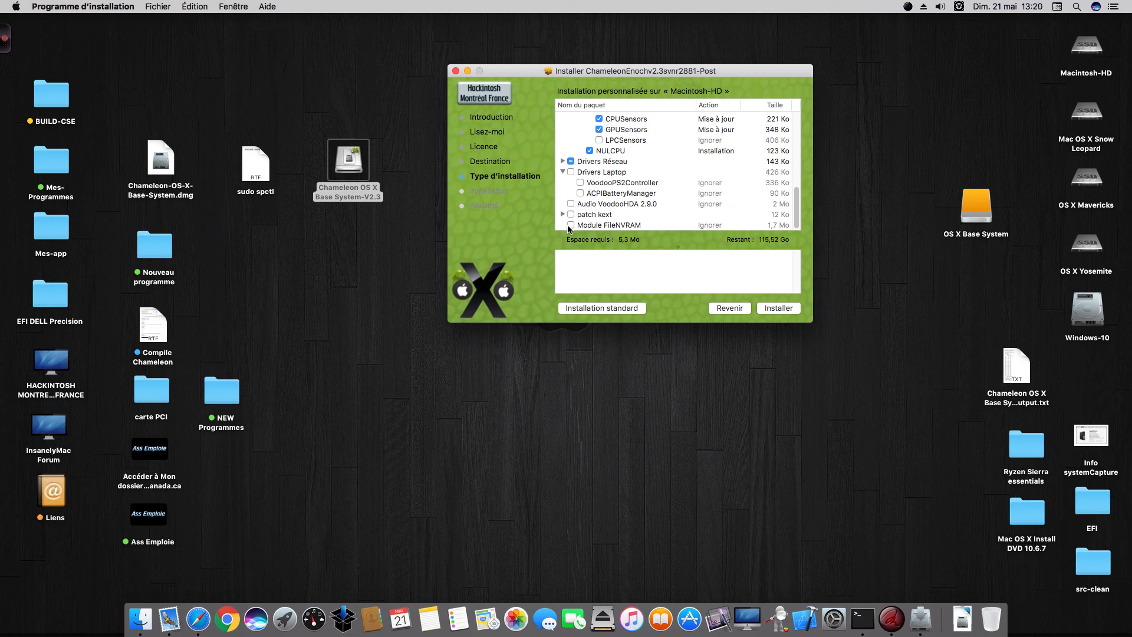
{"action": "left_click", "coordinate": [570, 203]}
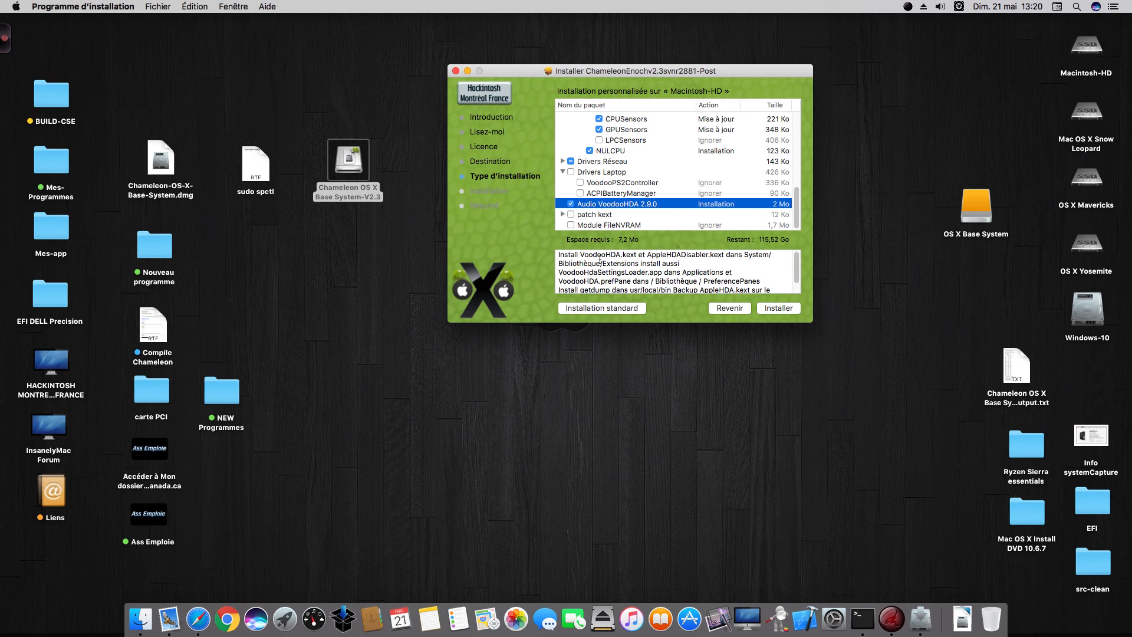
{"action": "left_click_drag", "start_coordinate": [560, 255], "coordinate": [724, 306]}
{"action": "left_click", "coordinate": [665, 271]}
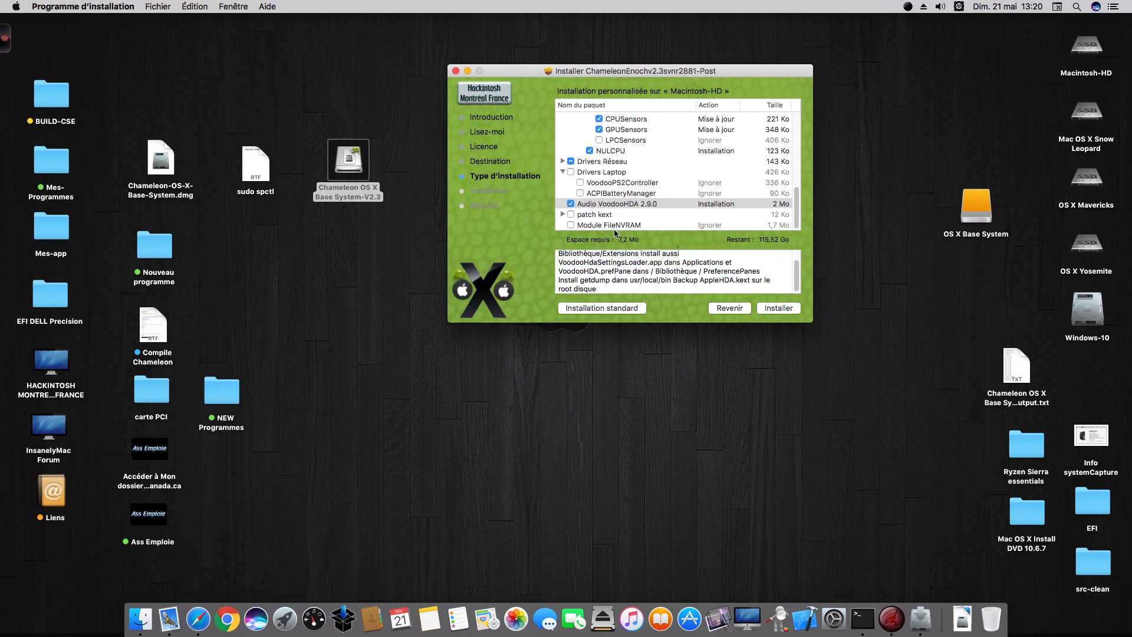
Step: Select the AICPMPatc, AppleRTC and TrimEnabler kext patches for installation and read the FileNVRAM module description
{"action": "left_click", "coordinate": [563, 215]}
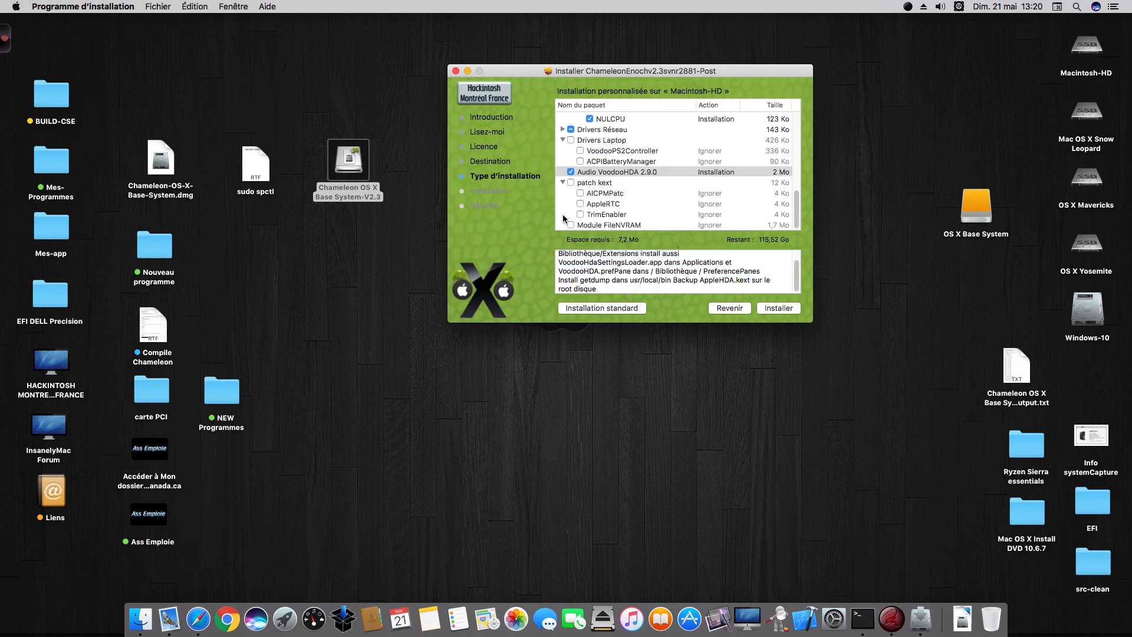
{"action": "left_click", "coordinate": [599, 183]}
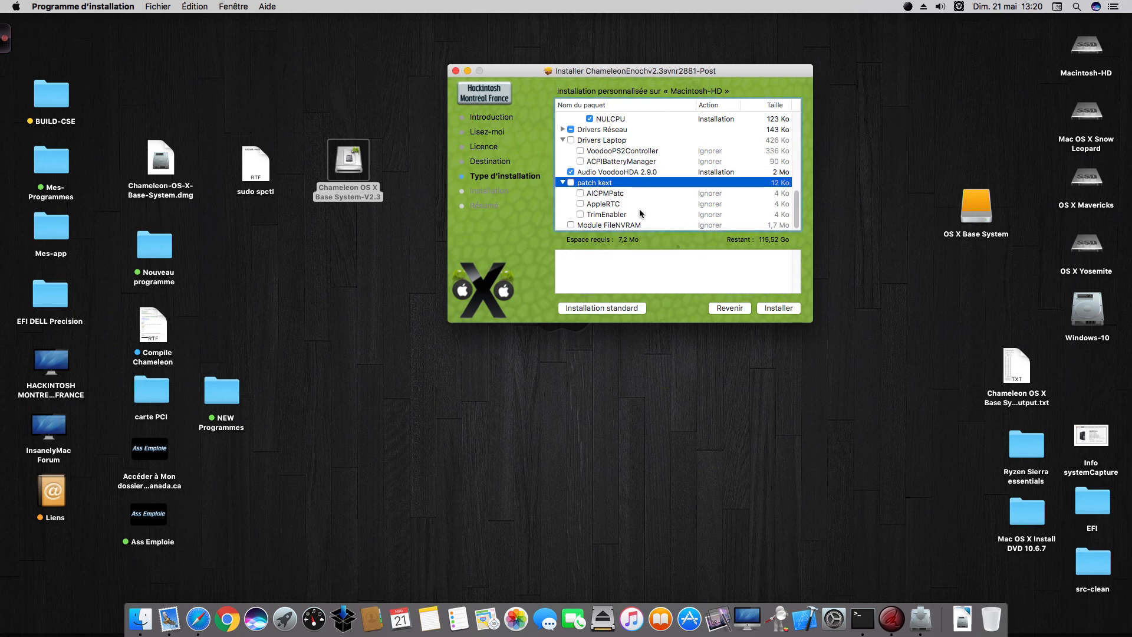
{"action": "left_click", "coordinate": [580, 194]}
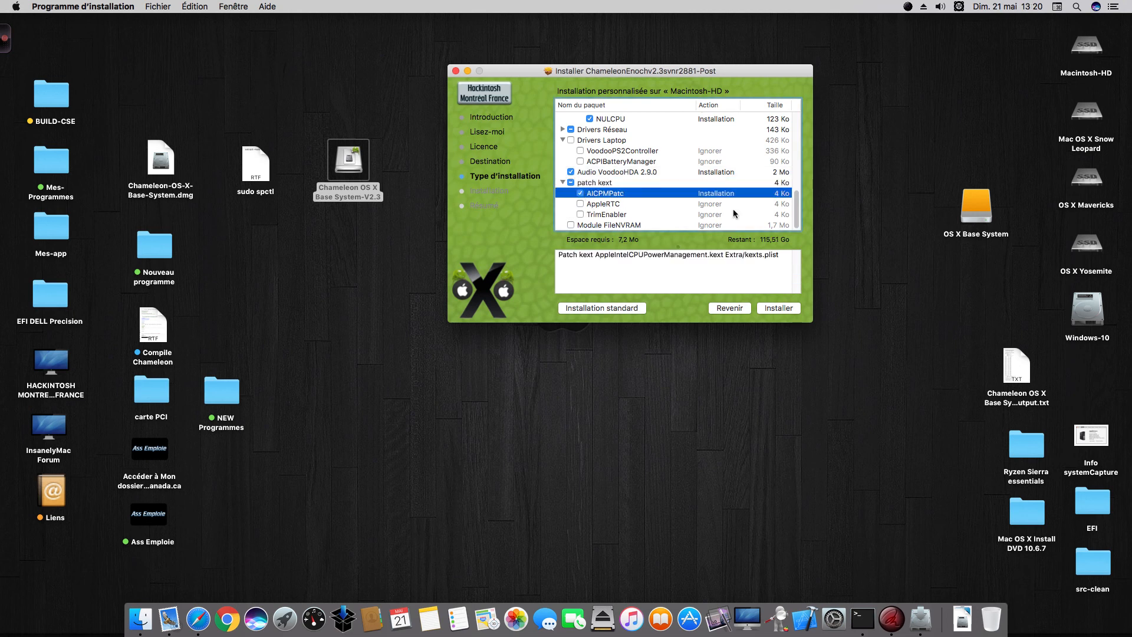
{"action": "left_click", "coordinate": [583, 203]}
{"action": "left_click", "coordinate": [581, 203]}
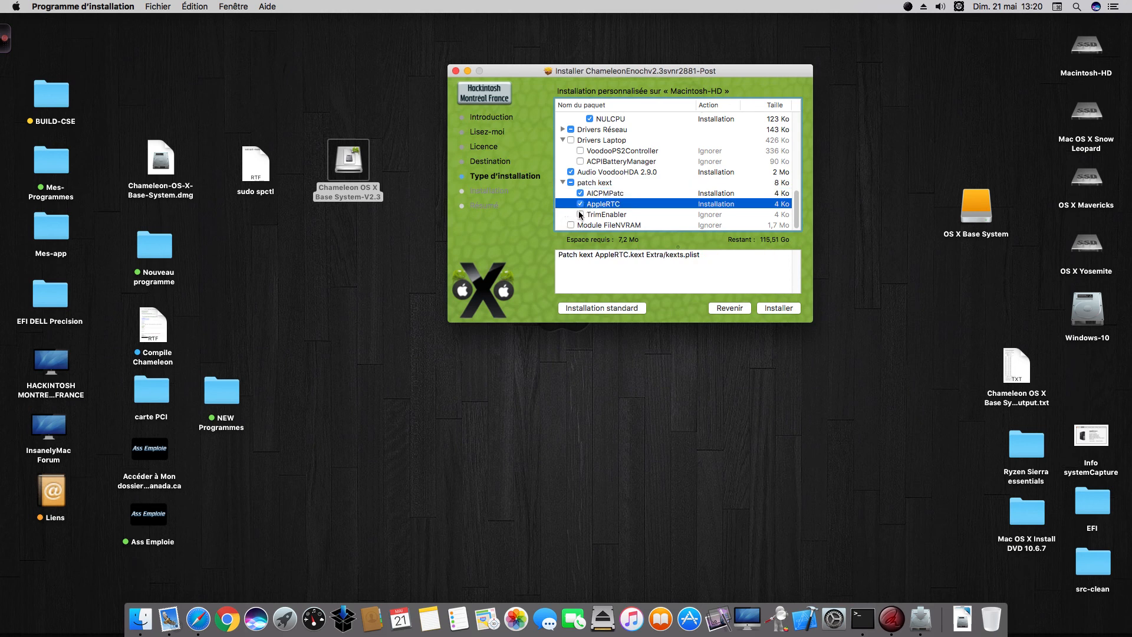
{"action": "left_click", "coordinate": [580, 214]}
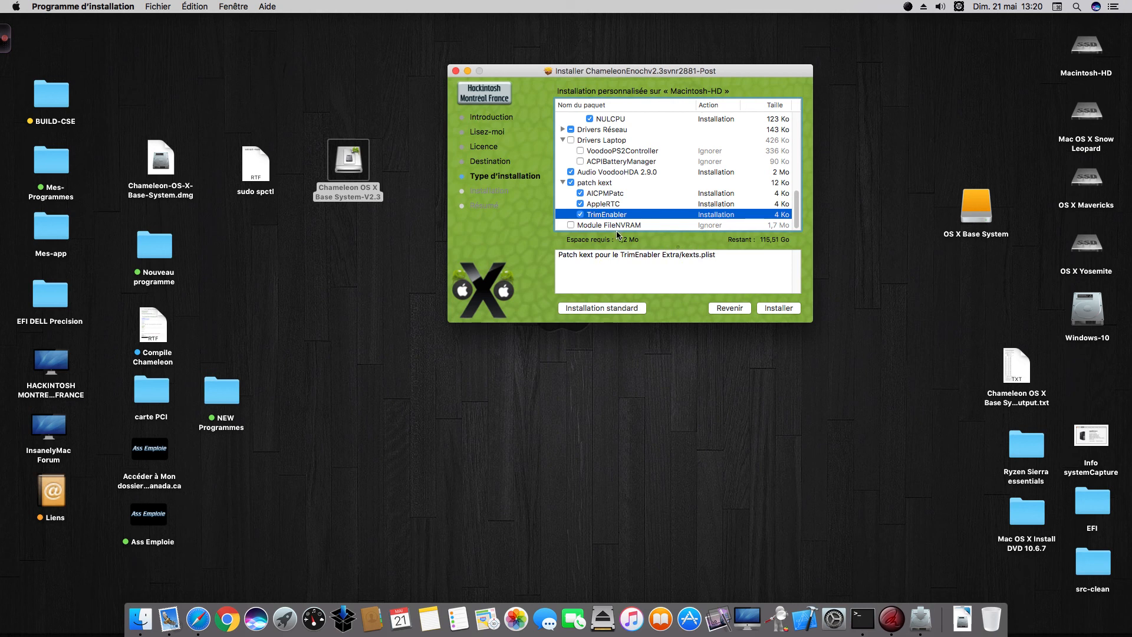
{"action": "left_click_drag", "start_coordinate": [518, 68], "coordinate": [521, 58]}
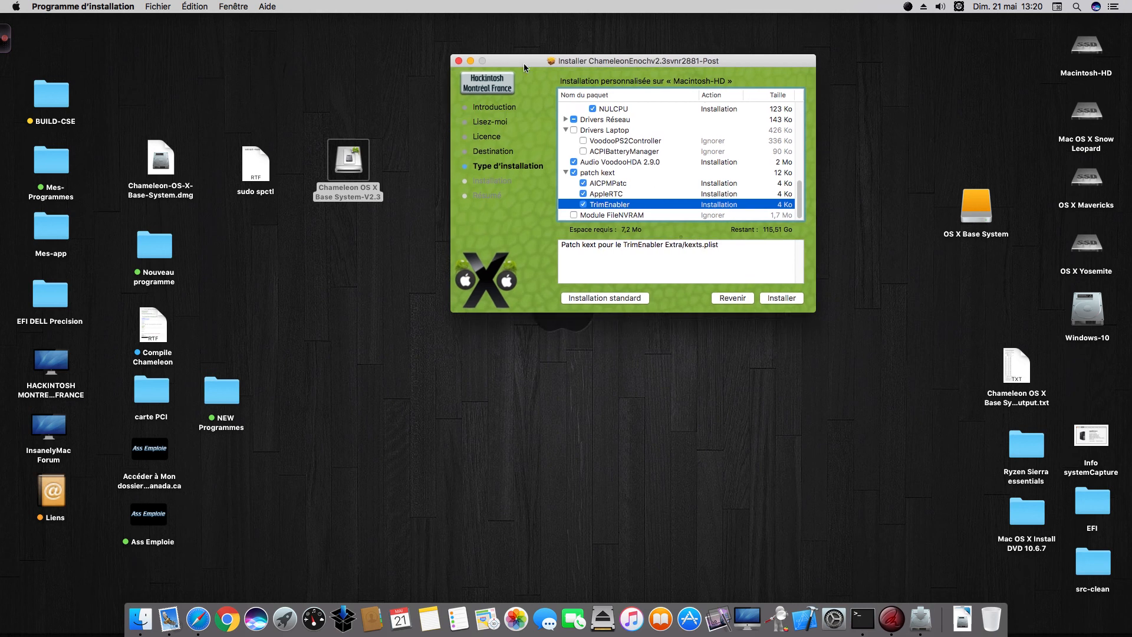
{"action": "left_click", "coordinate": [614, 215]}
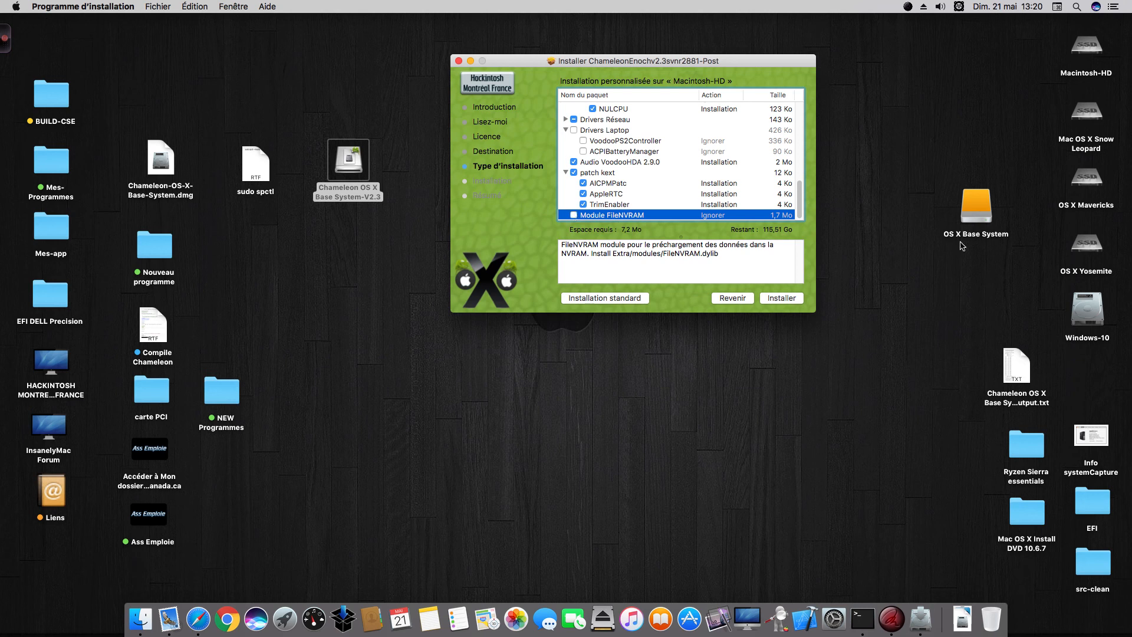
Step: Inspect the contents of the Extra folder on the OS X Base System drive and return to the Chameleon installer
{"action": "left_click", "coordinate": [972, 221]}
{"action": "double_click", "coordinate": [971, 221]}
{"action": "double_click", "coordinate": [589, 241]}
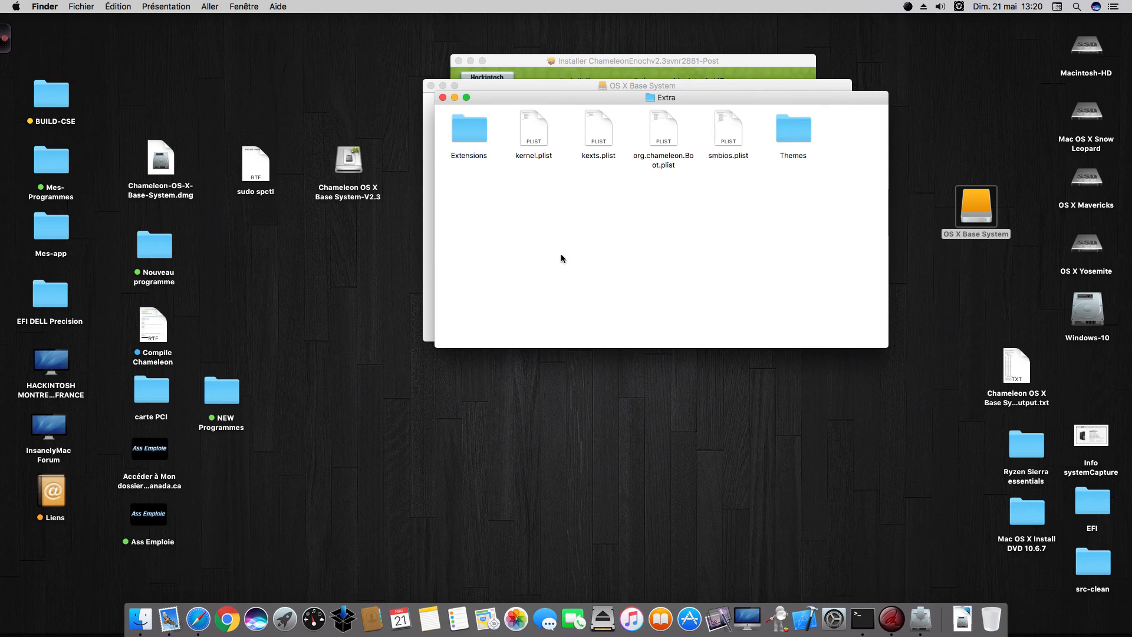
{"action": "left_click", "coordinate": [442, 97]}
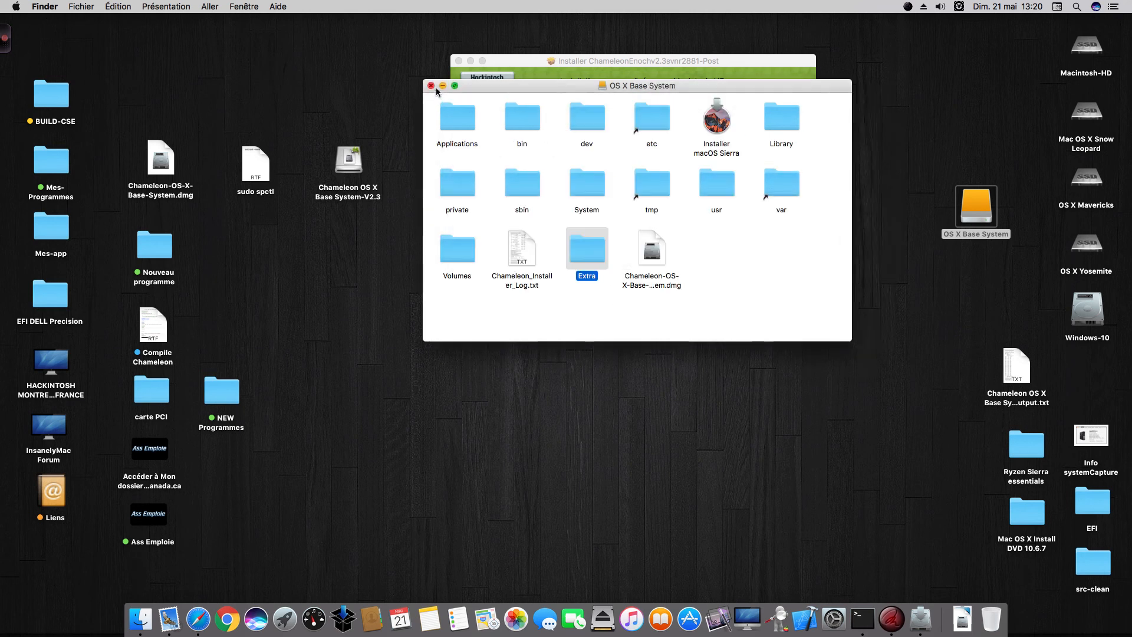
{"action": "left_click", "coordinate": [429, 86]}
{"action": "left_click", "coordinate": [604, 227]}
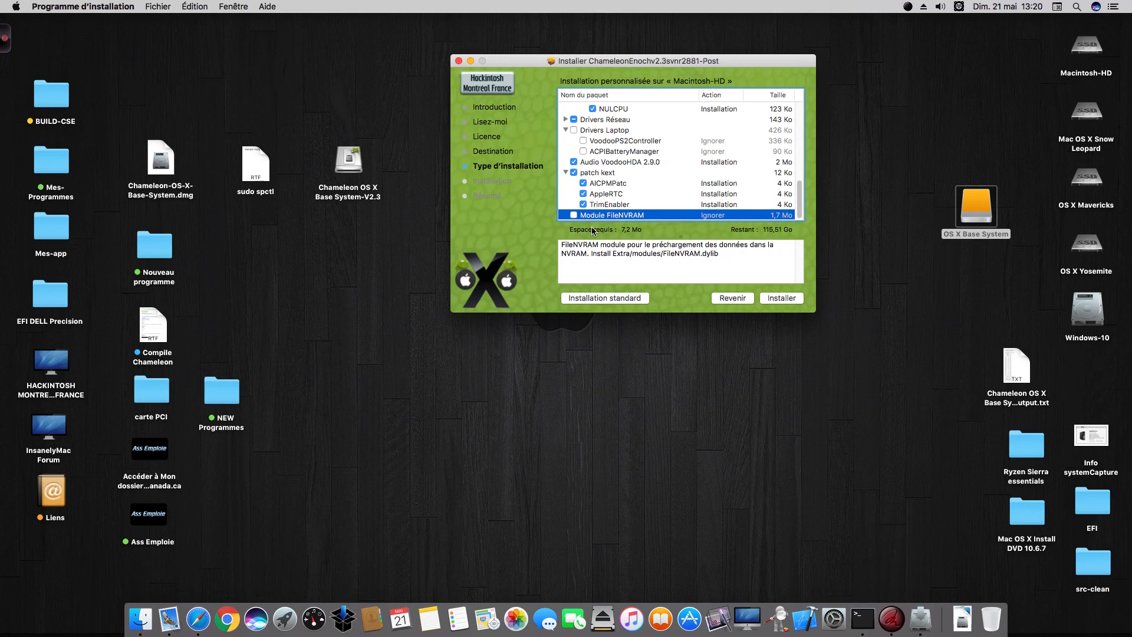
Step: Review the complete list of selected packages, from Chameleon Enoch and the boot options to the kext patches
{"action": "scroll", "coordinate": [575, 182], "scroll_direction": "up", "scroll_amount": 1}
{"action": "scroll", "coordinate": [575, 182], "scroll_direction": "up", "scroll_amount": 5}
{"action": "scroll", "coordinate": [578, 192], "scroll_direction": "down", "scroll_amount": 5}
{"action": "scroll", "coordinate": [622, 209], "scroll_direction": "up", "scroll_amount": 10}
{"action": "scroll", "coordinate": [557, 169], "scroll_direction": "down", "scroll_amount": 10}
{"action": "scroll", "coordinate": [559, 173], "scroll_direction": "up", "scroll_amount": 10}
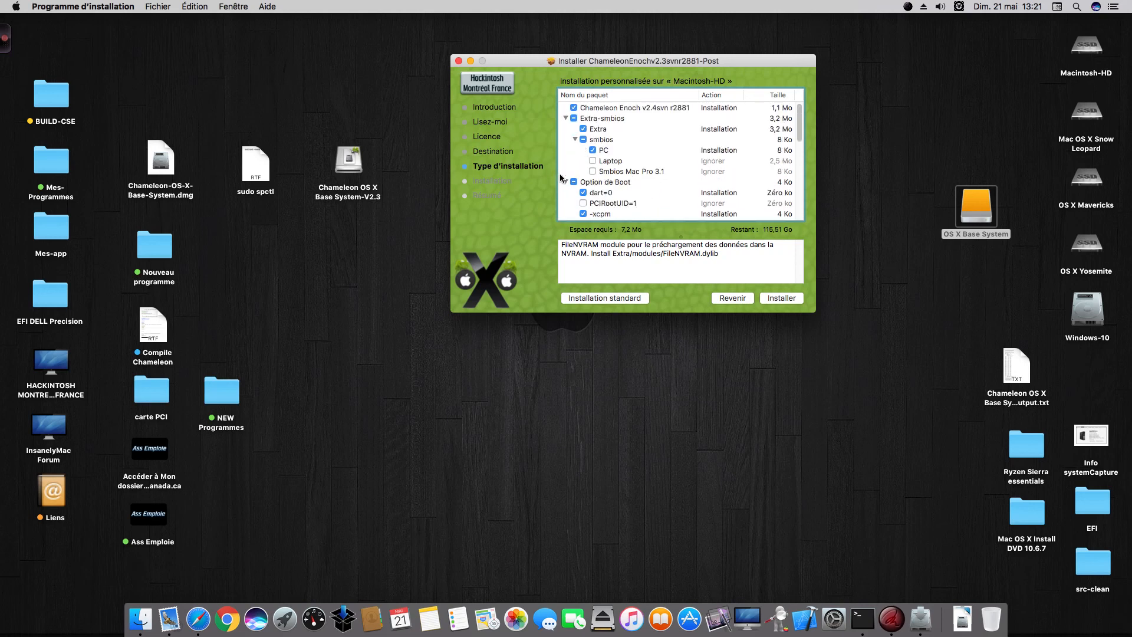
{"action": "left_click_drag", "start_coordinate": [522, 60], "coordinate": [530, 59]}
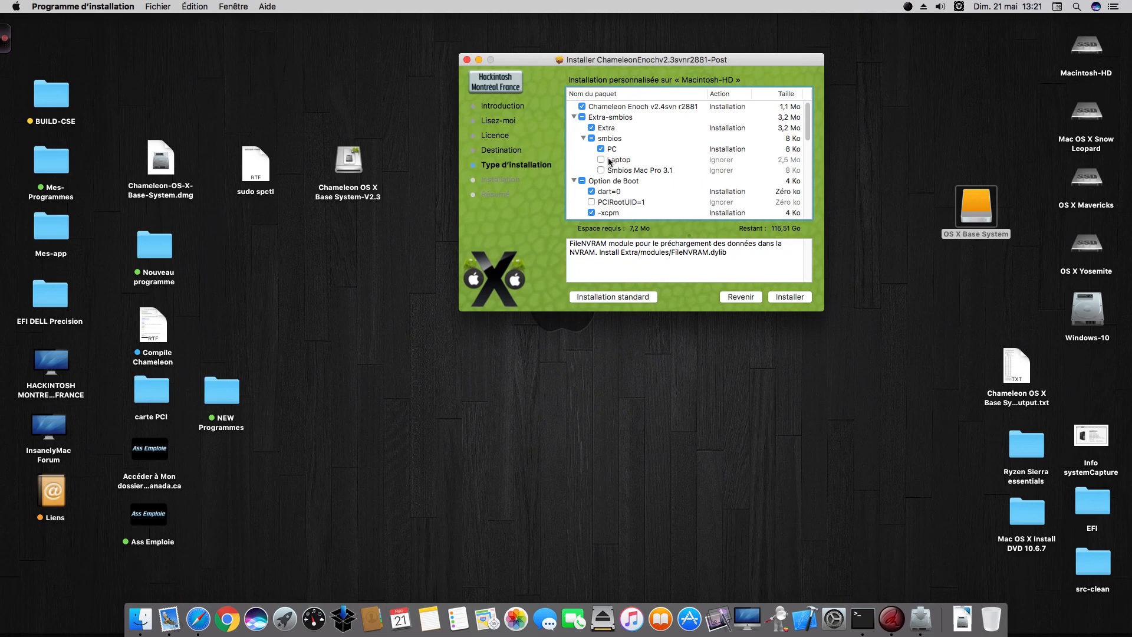
{"action": "scroll", "coordinate": [609, 161], "scroll_direction": "down", "scroll_amount": 10}
{"action": "scroll", "coordinate": [609, 161], "scroll_direction": "up", "scroll_amount": 10}
{"action": "scroll", "coordinate": [609, 161], "scroll_direction": "down", "scroll_amount": 10}
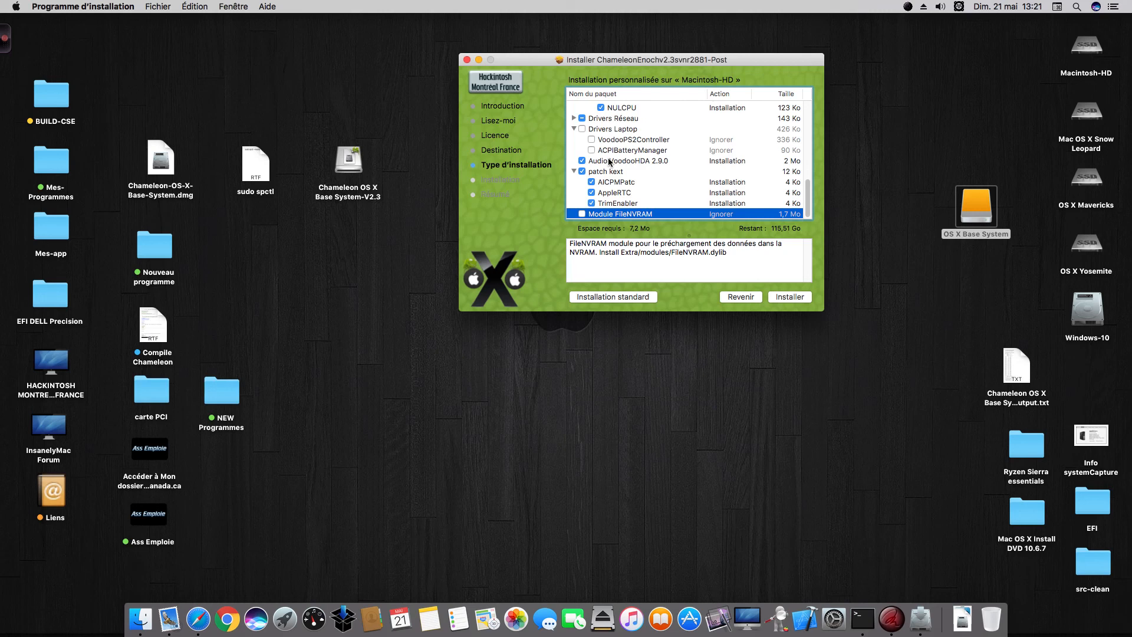
{"action": "scroll", "coordinate": [609, 161], "scroll_direction": "up", "scroll_amount": 10}
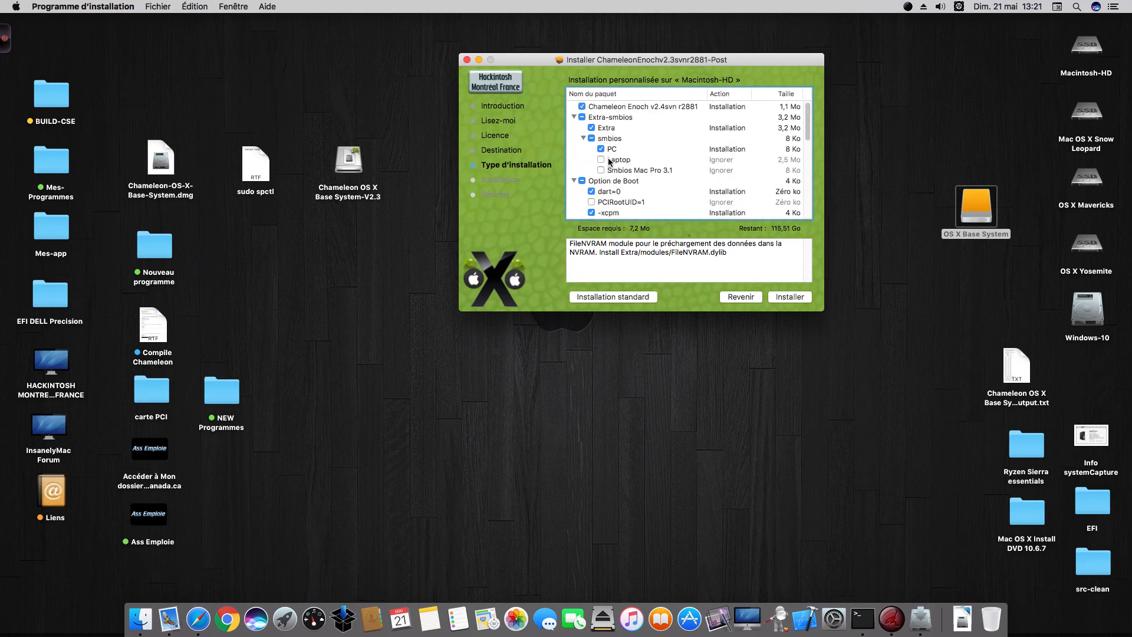
{"action": "left_click_drag", "start_coordinate": [537, 60], "coordinate": [549, 63]}
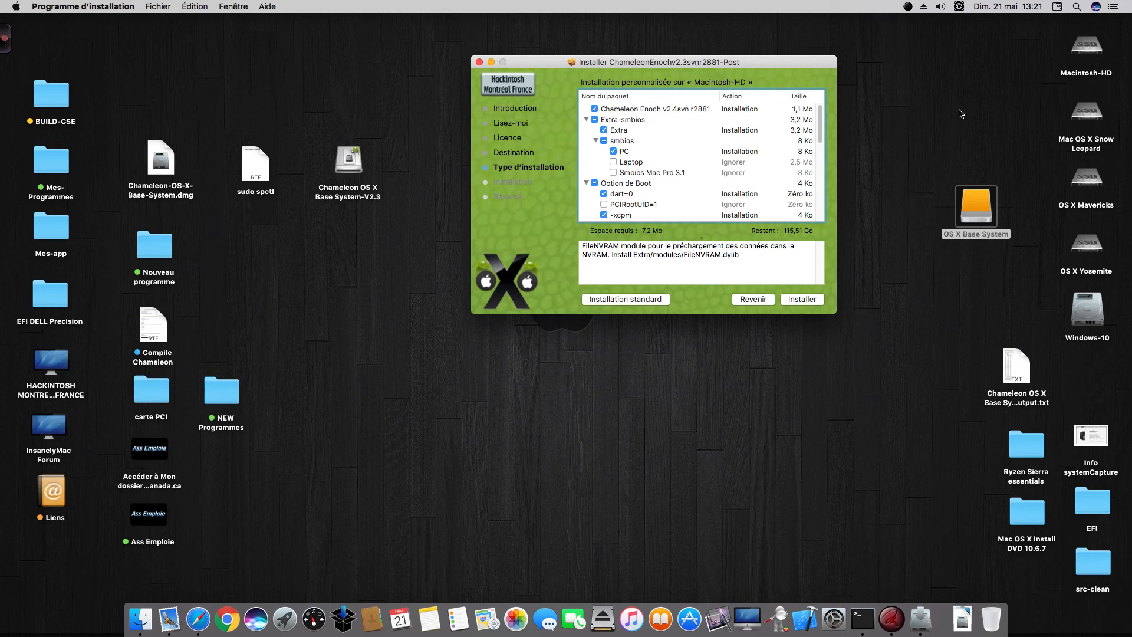
{"action": "scroll", "coordinate": [600, 151], "scroll_direction": "down", "scroll_amount": 10}
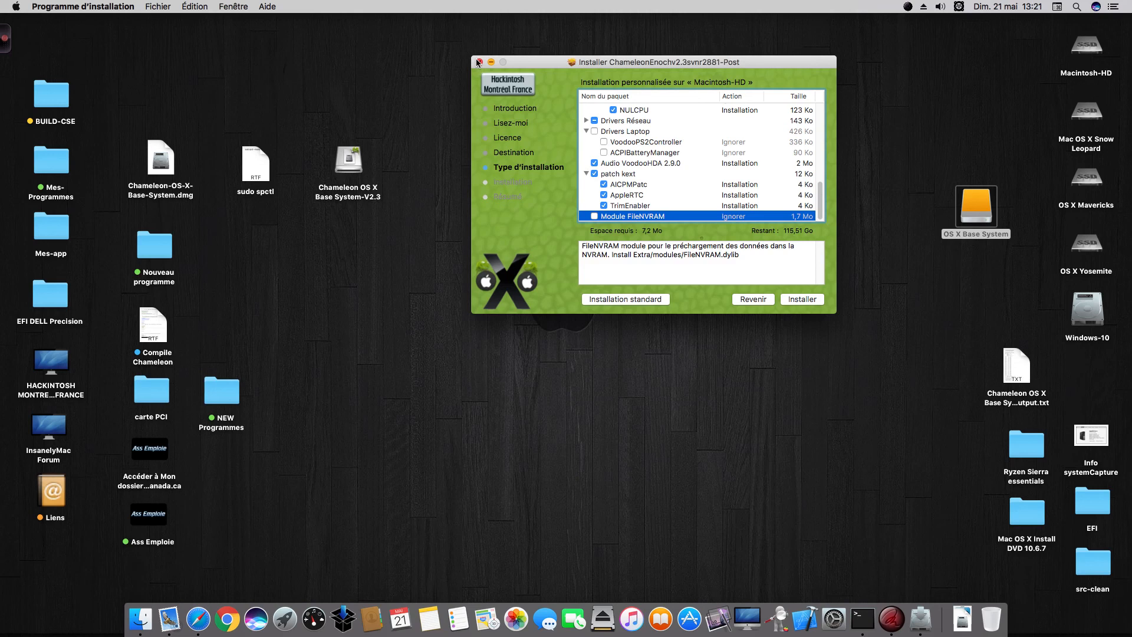
{"action": "left_click_drag", "start_coordinate": [515, 61], "coordinate": [506, 56]}
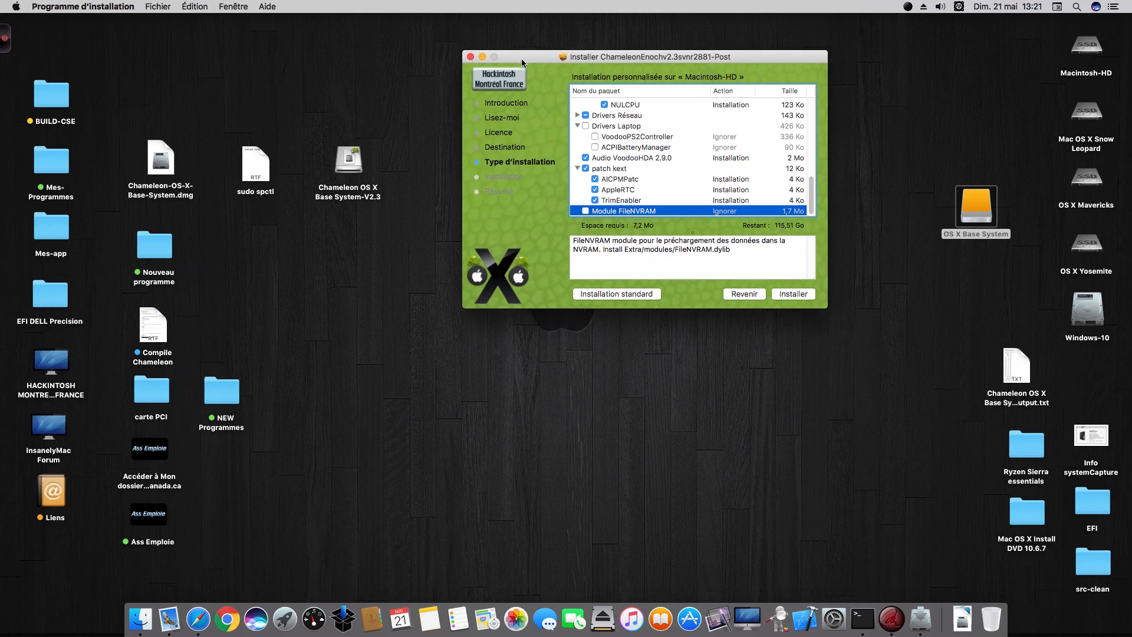
{"action": "scroll", "coordinate": [607, 138], "scroll_direction": "up", "scroll_amount": 10}
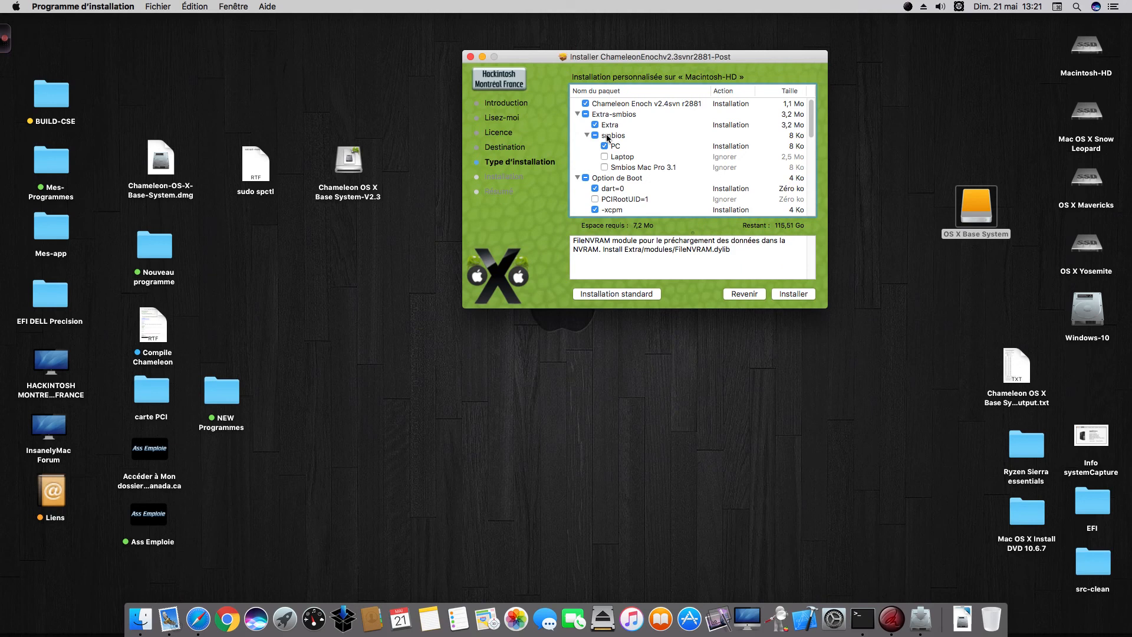
{"action": "left_click_drag", "start_coordinate": [528, 56], "coordinate": [479, 10]}
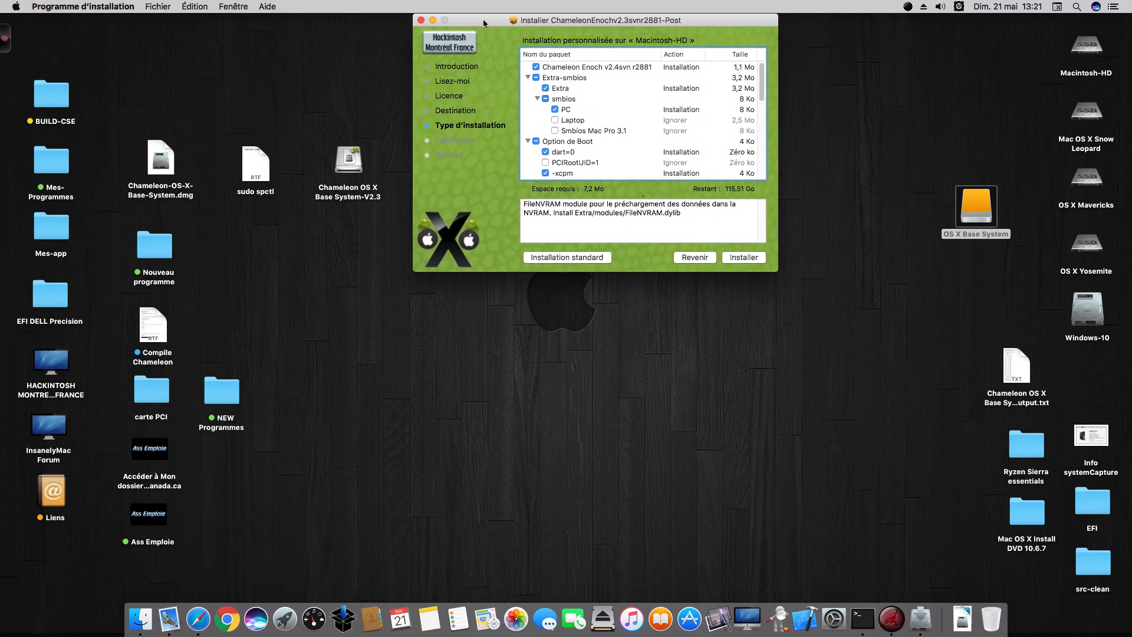